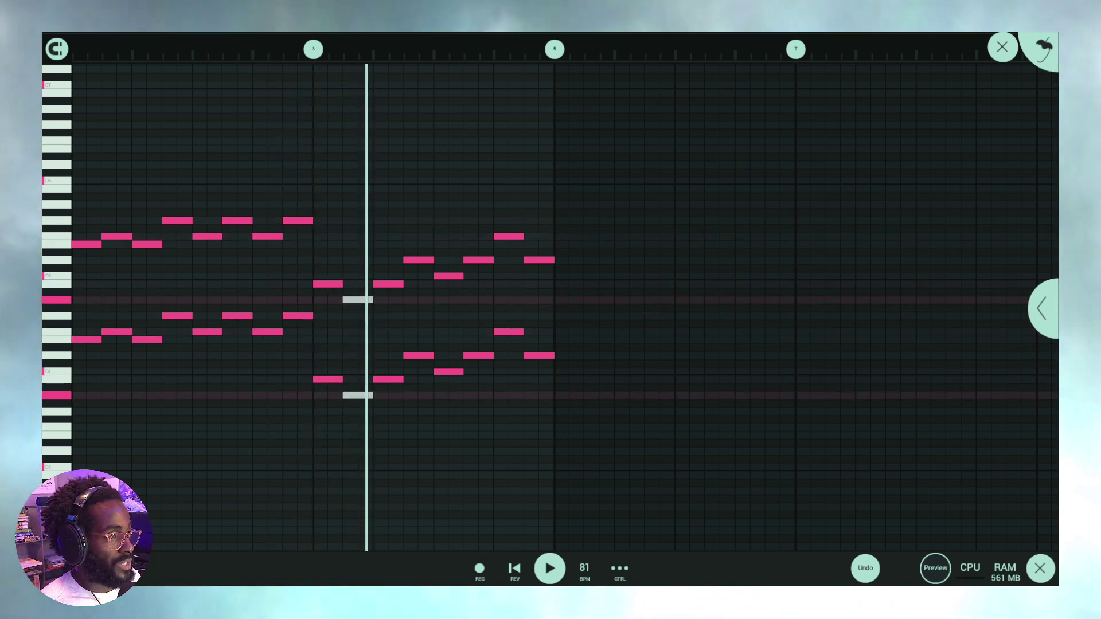
- Close the piano roll, add an effect track to the project and insert a Trance Delay module on it
click(1002, 48)
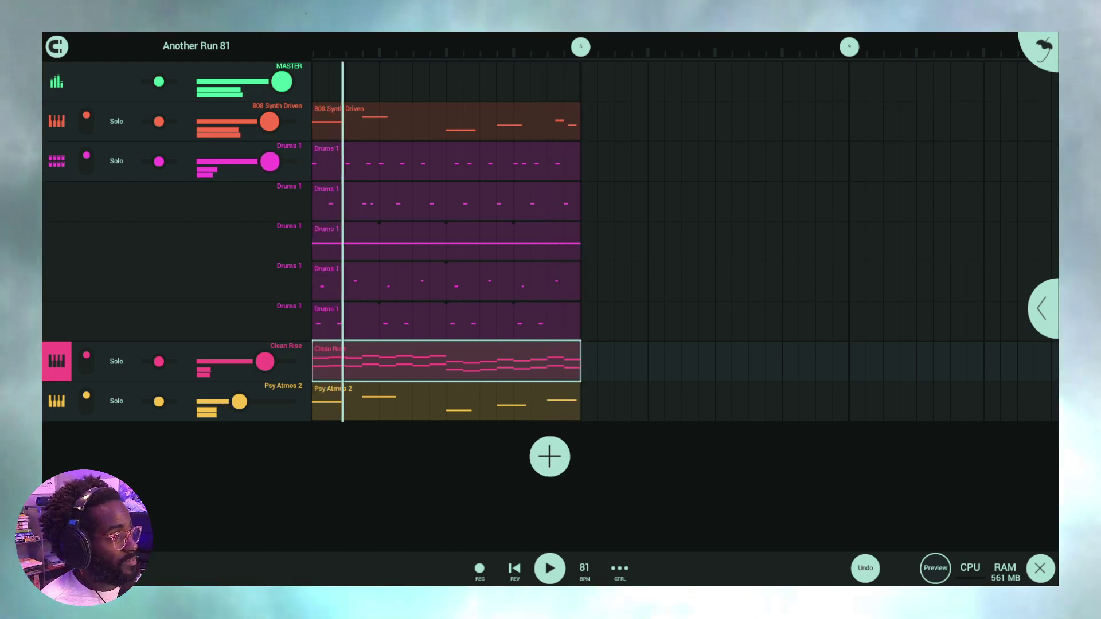
click(57, 134)
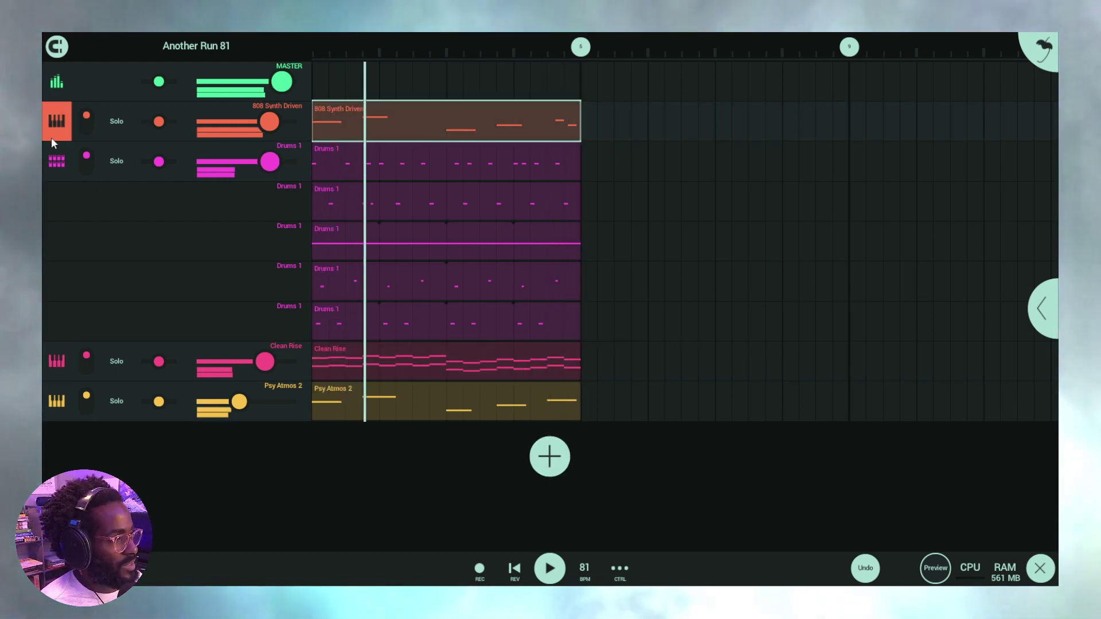
click(563, 459)
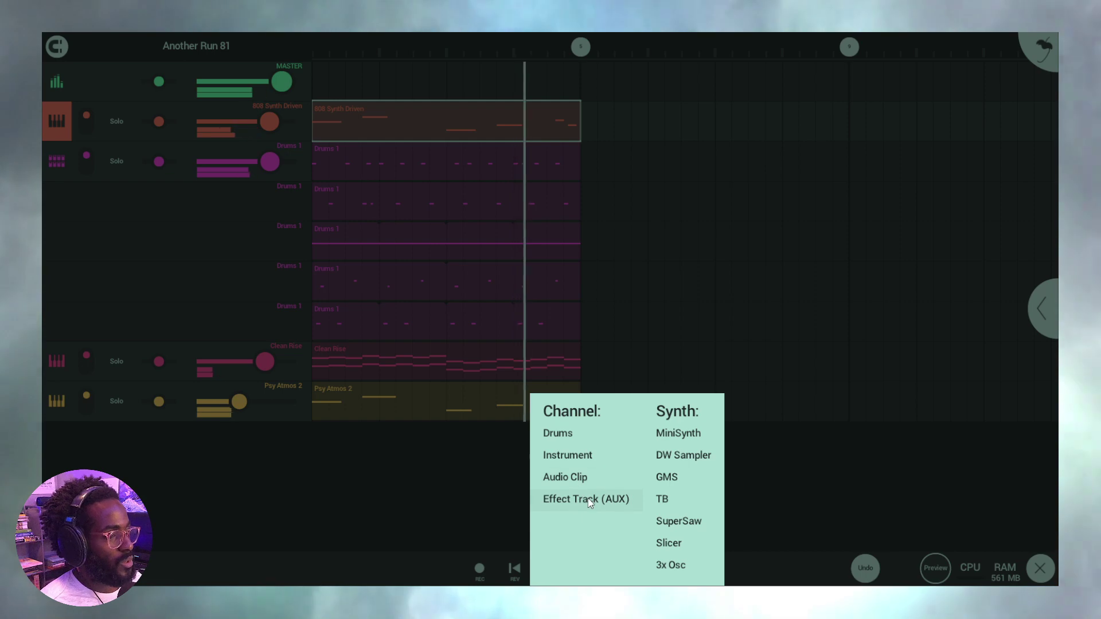
click(598, 502)
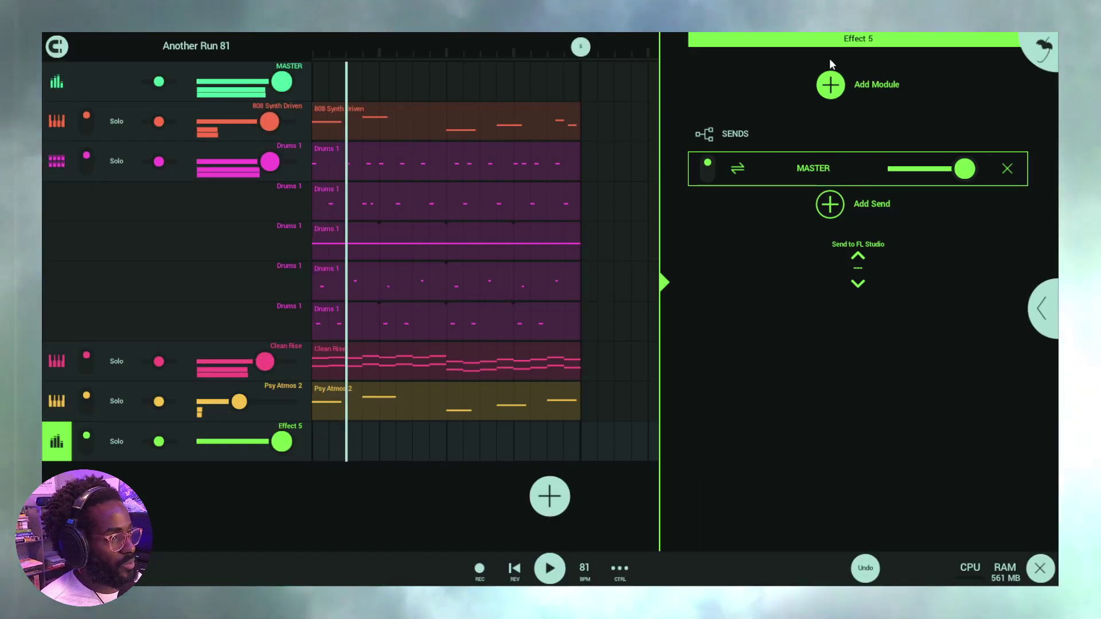
click(868, 93)
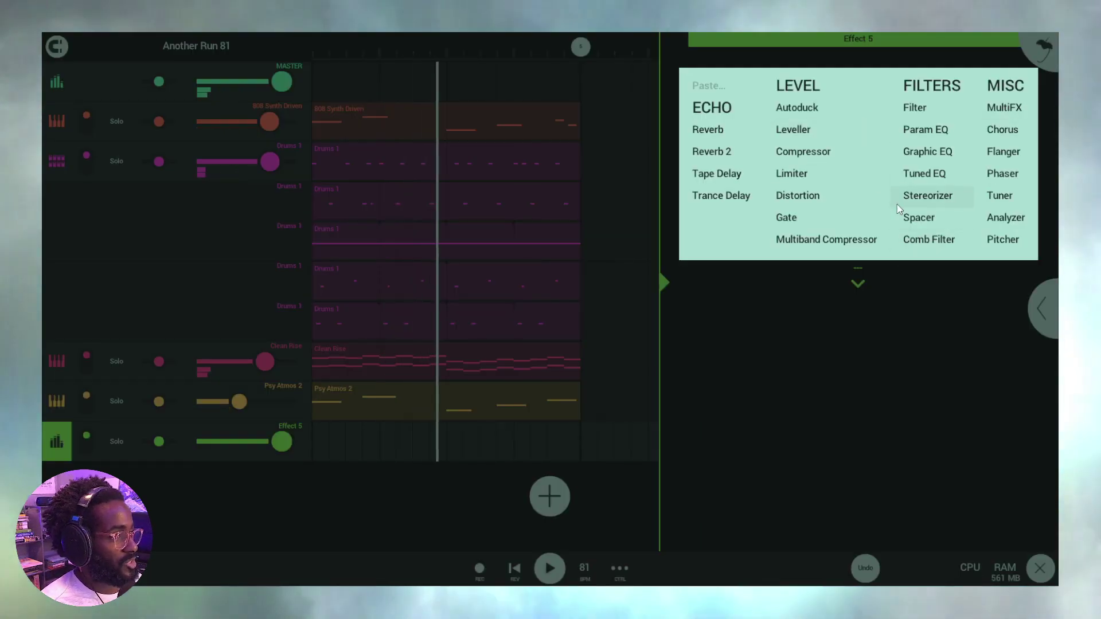
click(734, 197)
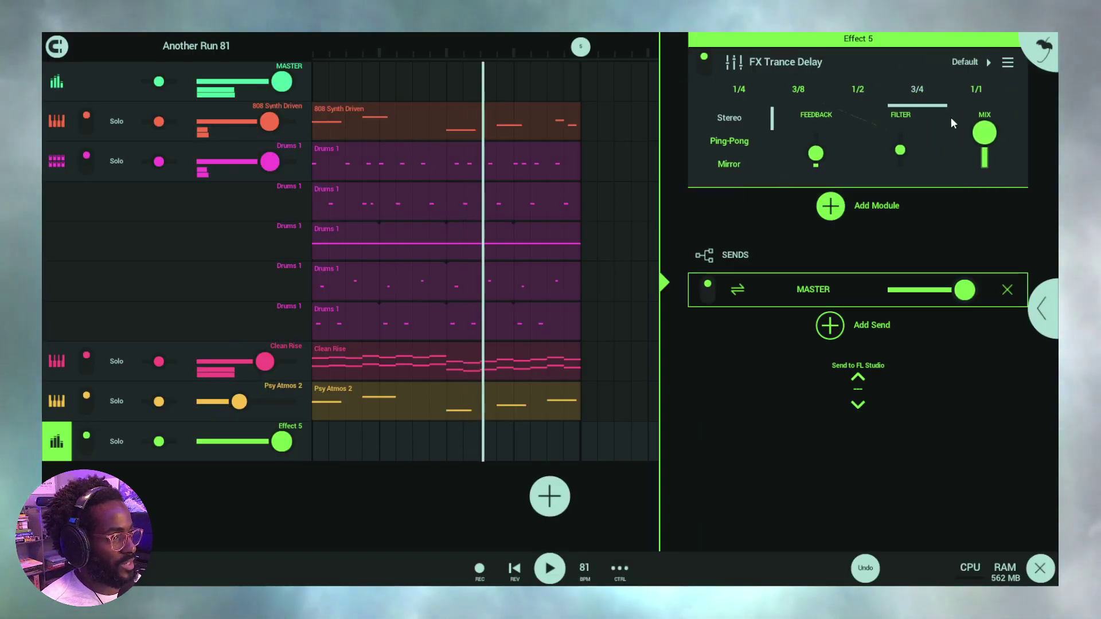
- Set the Trance Delay time to 3/8 and lower its mix to a small amount
drag(985, 133, 992, 151)
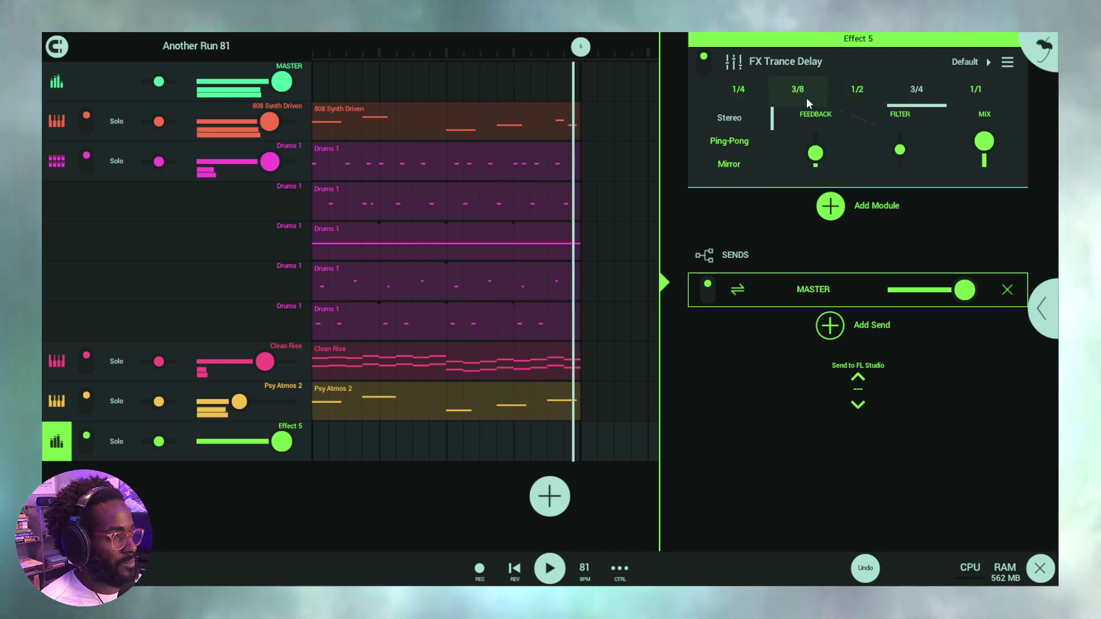
click(807, 98)
drag(961, 134, 962, 142)
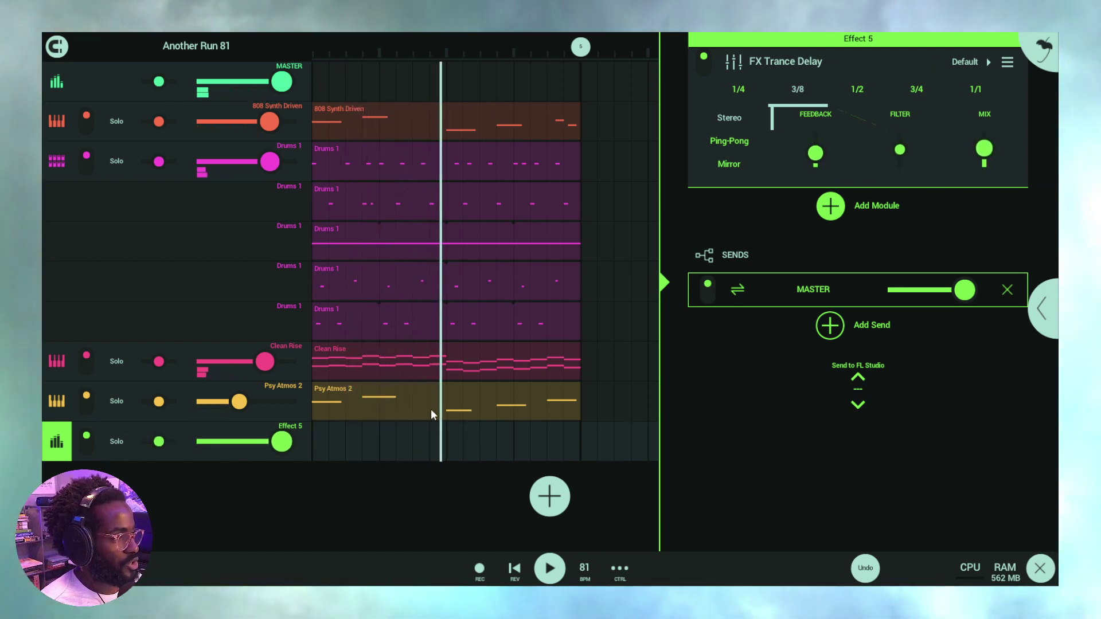
- Shift the channel color of the Trance Delay effect track slightly towards a mintier green
right_click(62, 455)
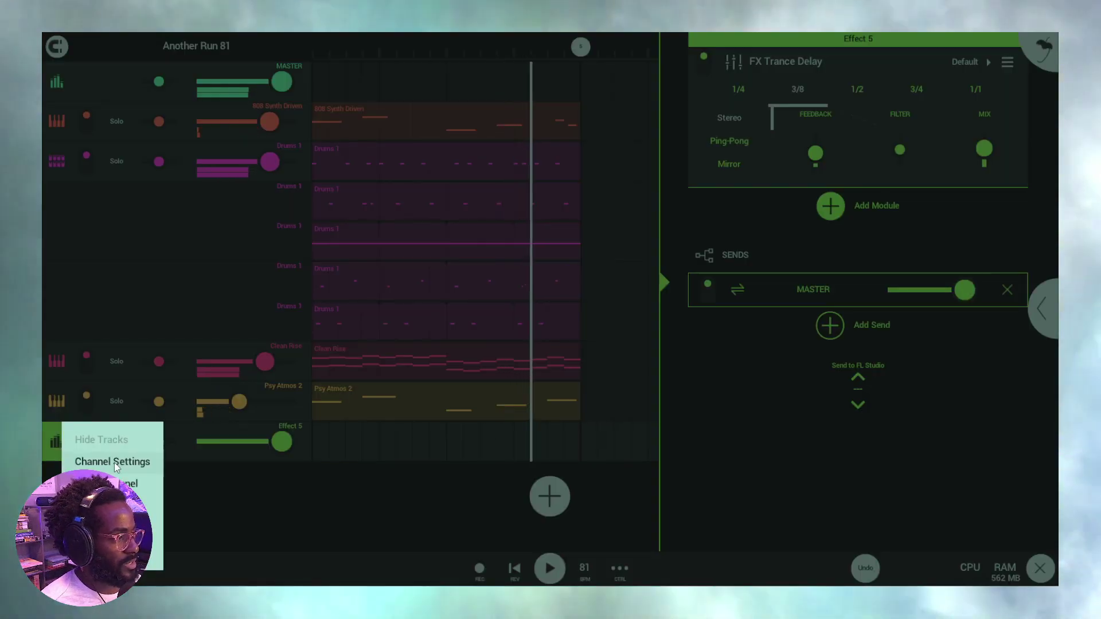
click(113, 458)
mouse_move(584, 358)
mouse_down()
mouse_move(529, 358)
mouse_move(587, 358)
mouse_up()
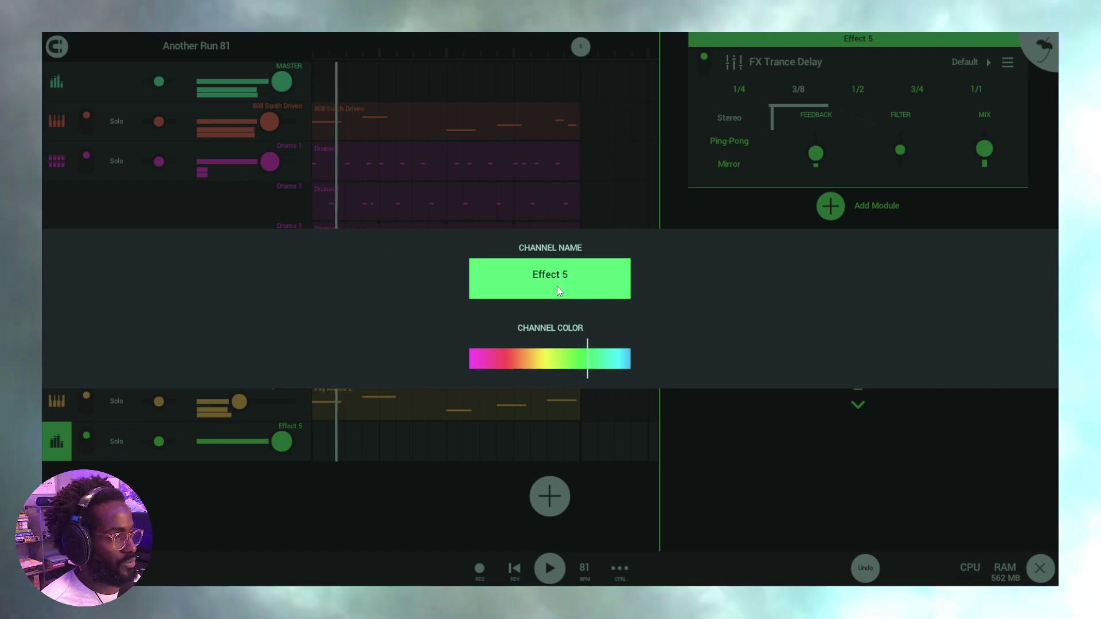
click(447, 436)
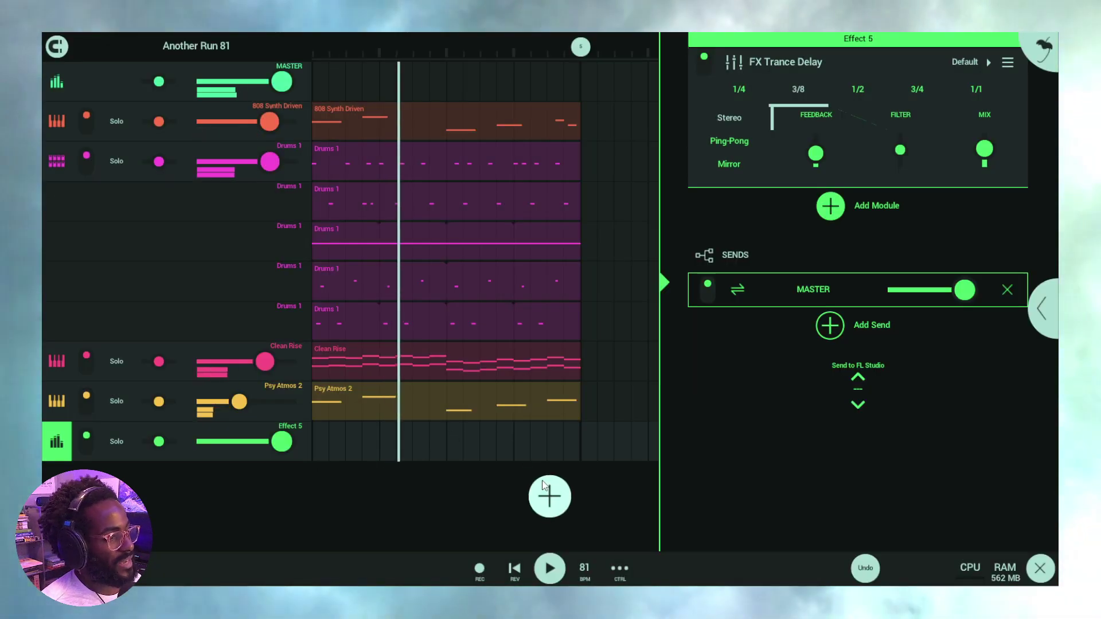
- Add a second effect track and insert a Chorus module on it
click(554, 489)
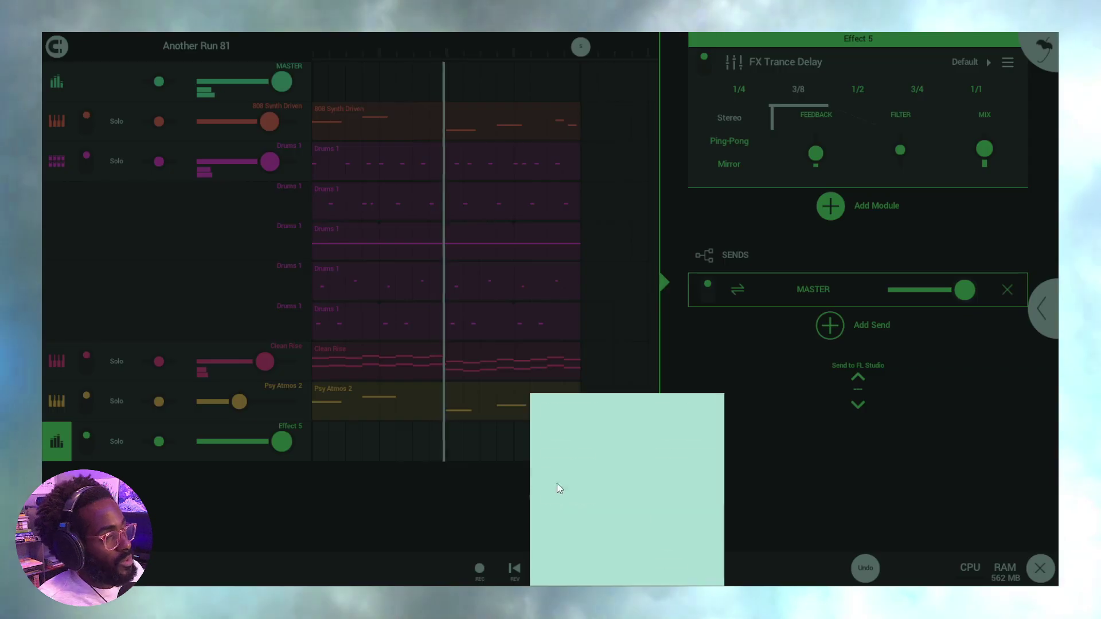
click(593, 500)
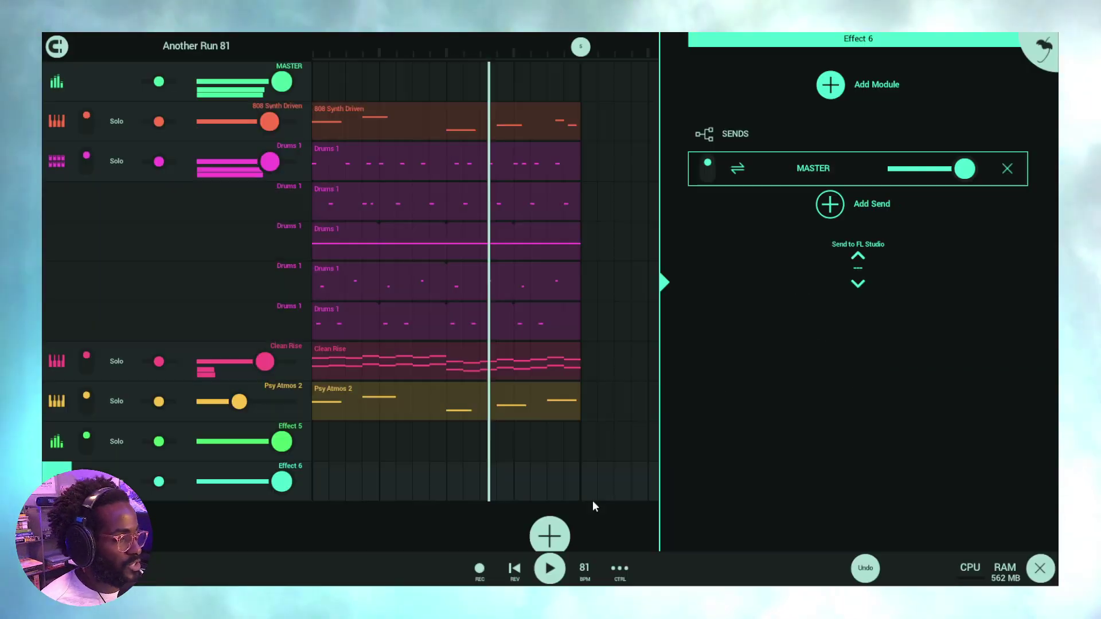
click(875, 85)
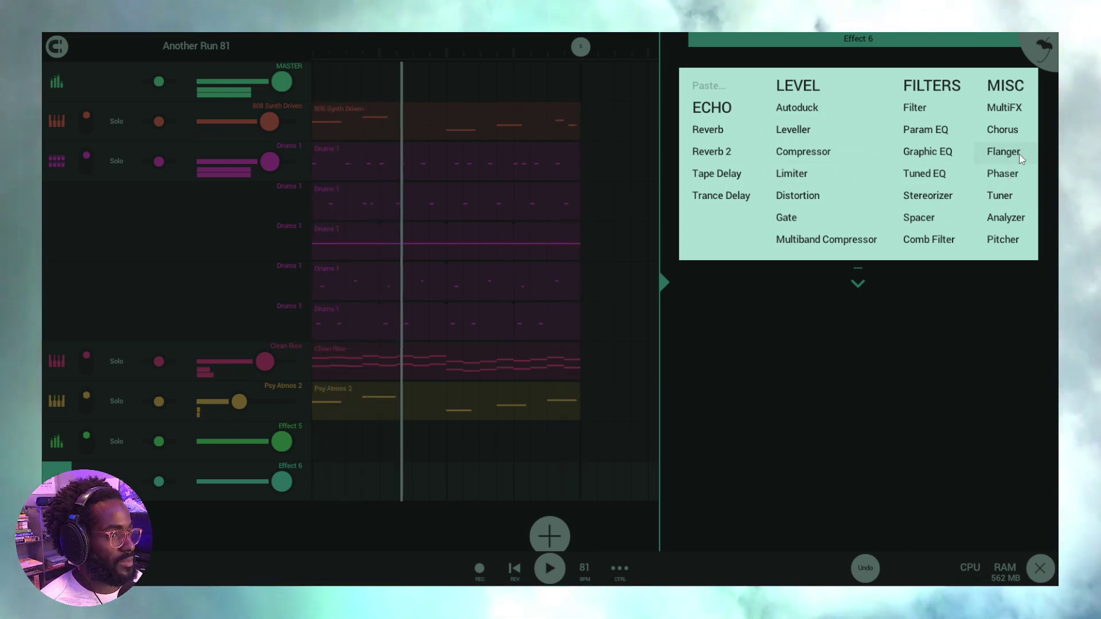
click(1006, 131)
- Try the Strong preset on the Chorus module, and settle on the Wobble preset
click(943, 64)
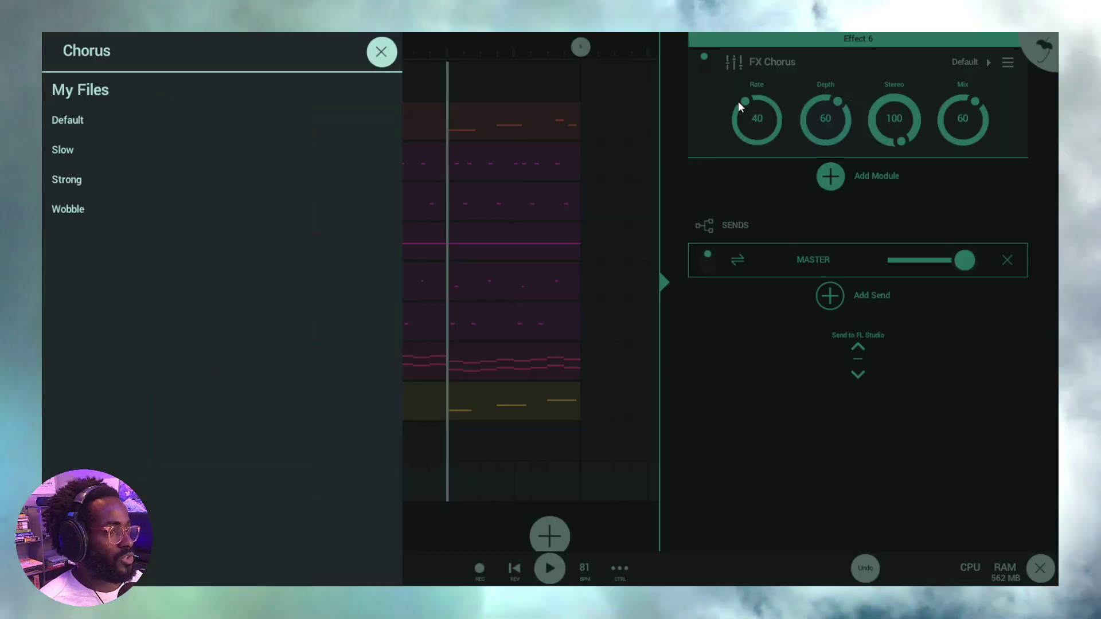
click(173, 196)
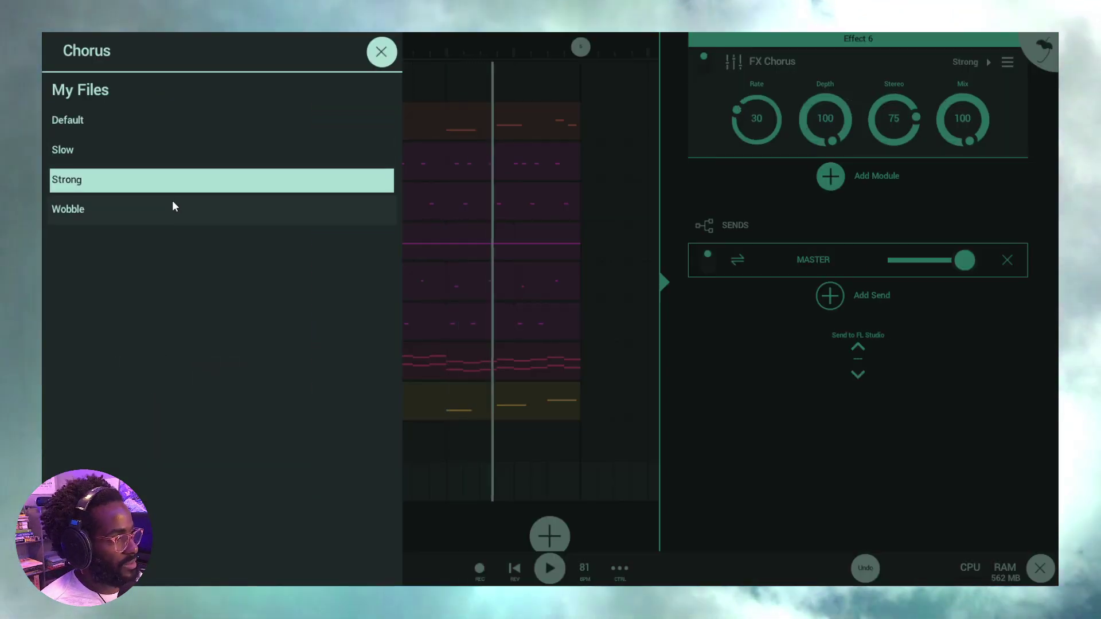
click(259, 219)
click(624, 382)
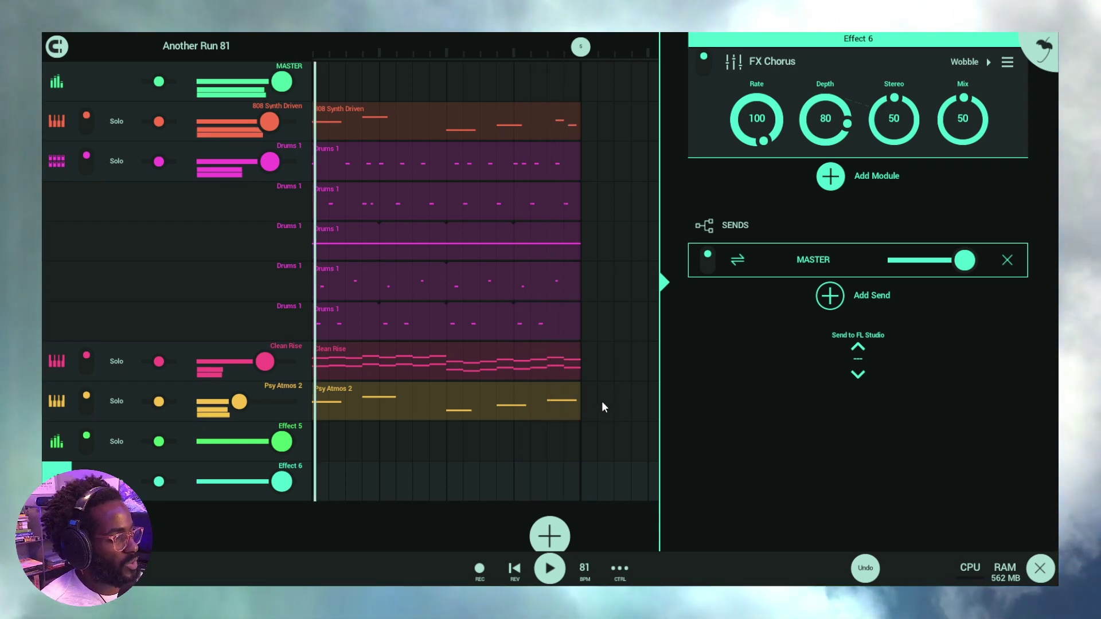
- Add a third effect track with a Stereorizer module and load its Wide preset
click(551, 535)
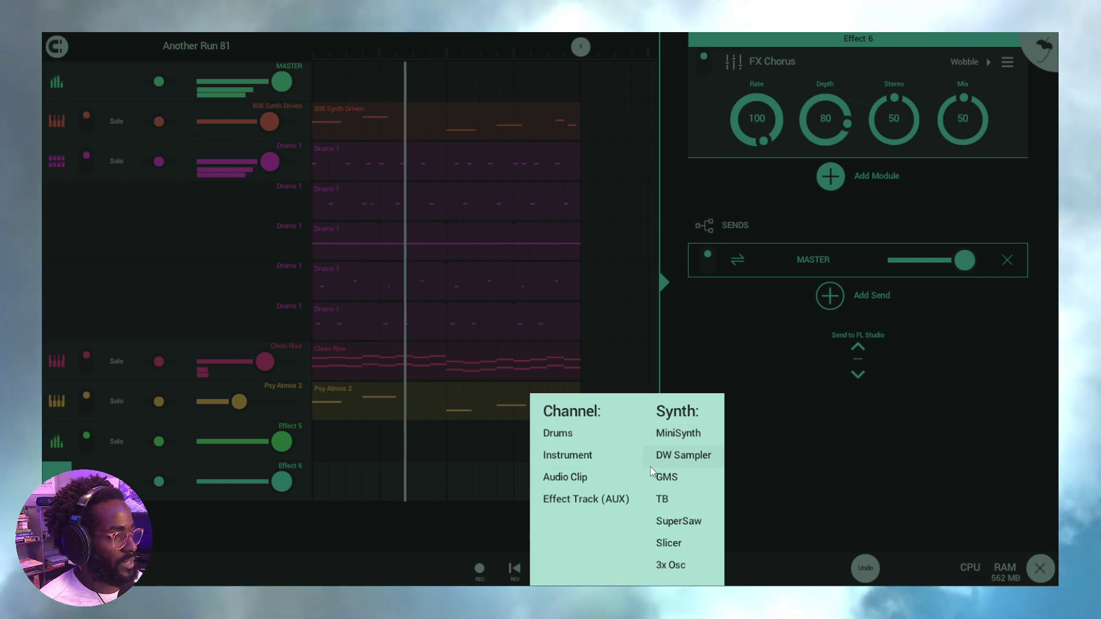
click(604, 499)
click(856, 86)
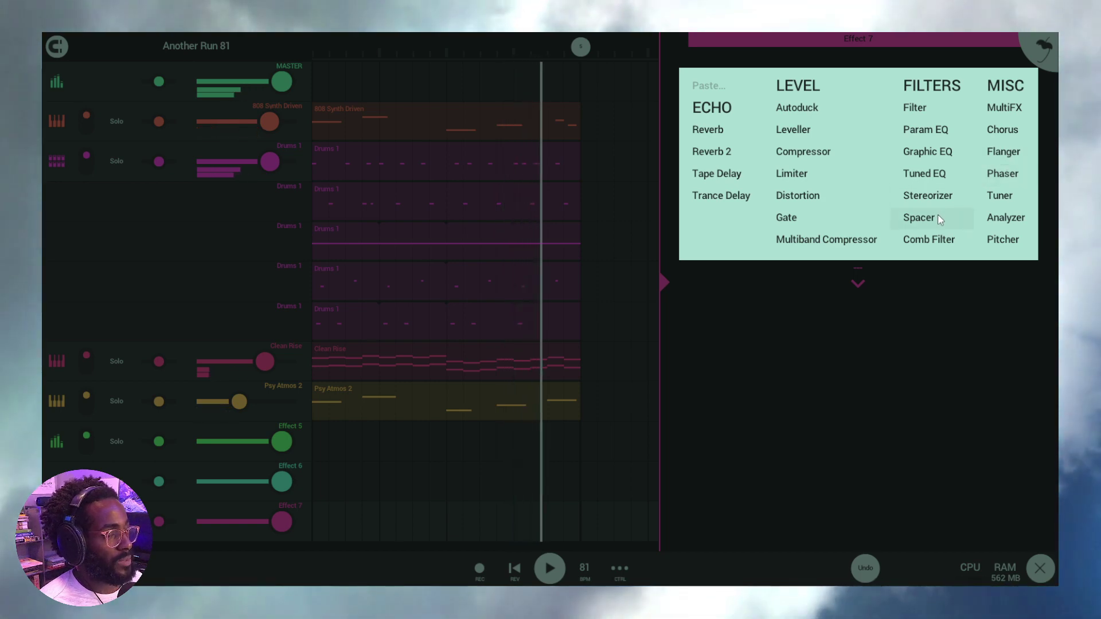
click(949, 195)
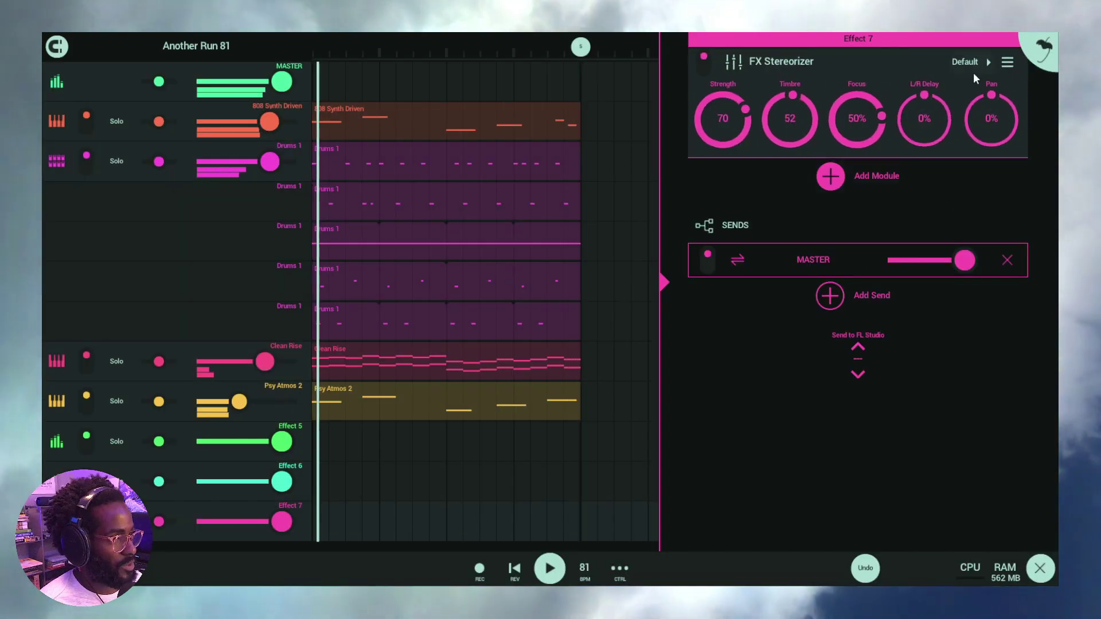
click(975, 70)
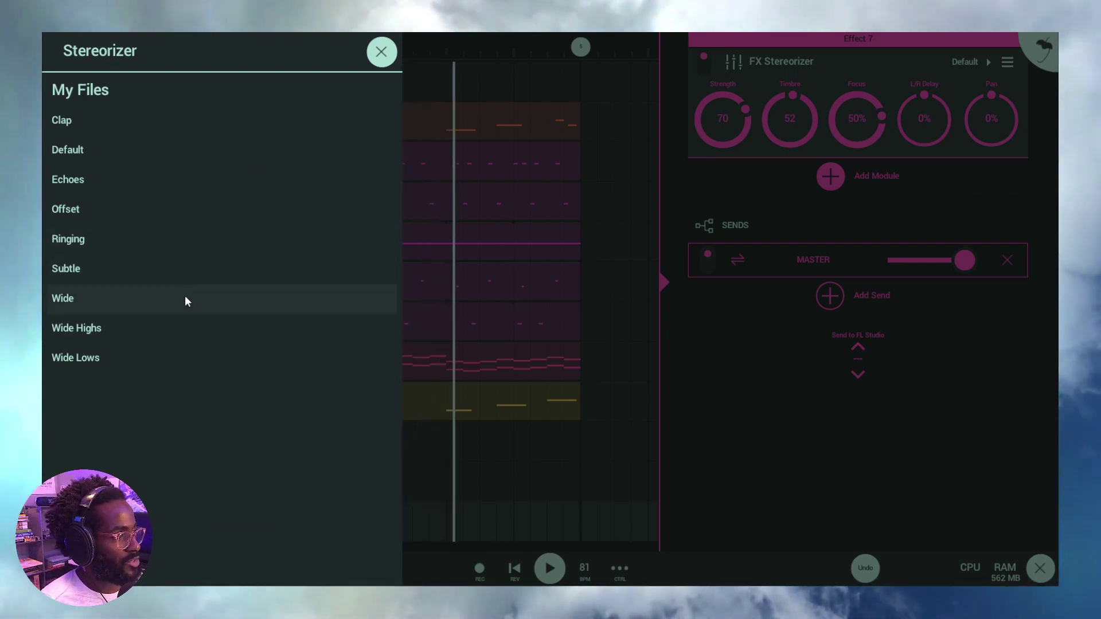
click(186, 299)
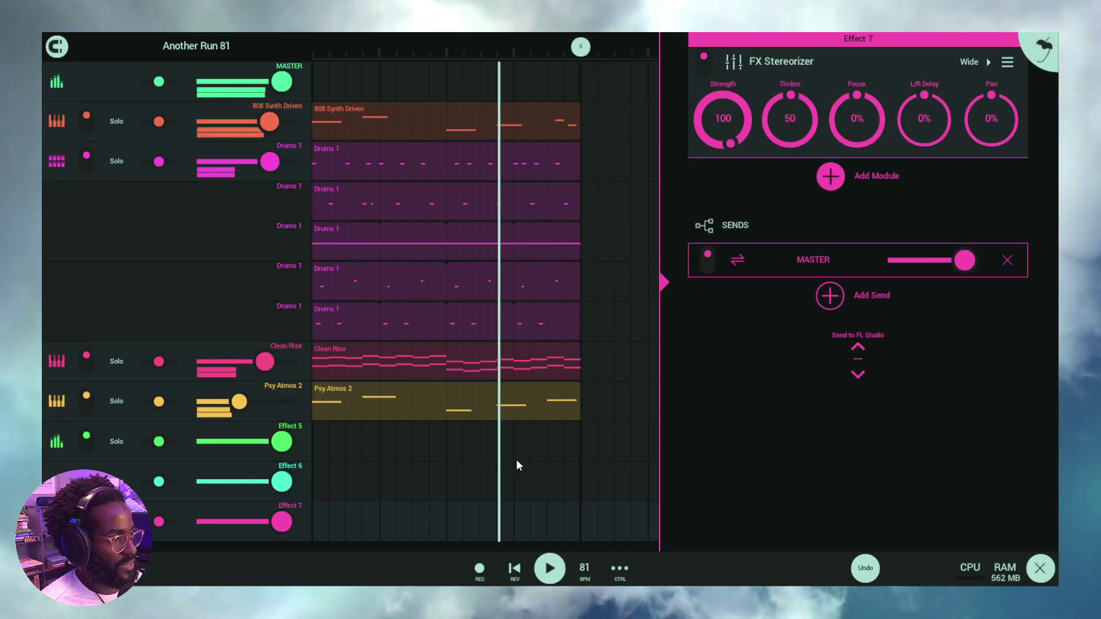
- Add a fourth effect track and insert a MultiFX module on it
scroll(512, 463, down, 1)
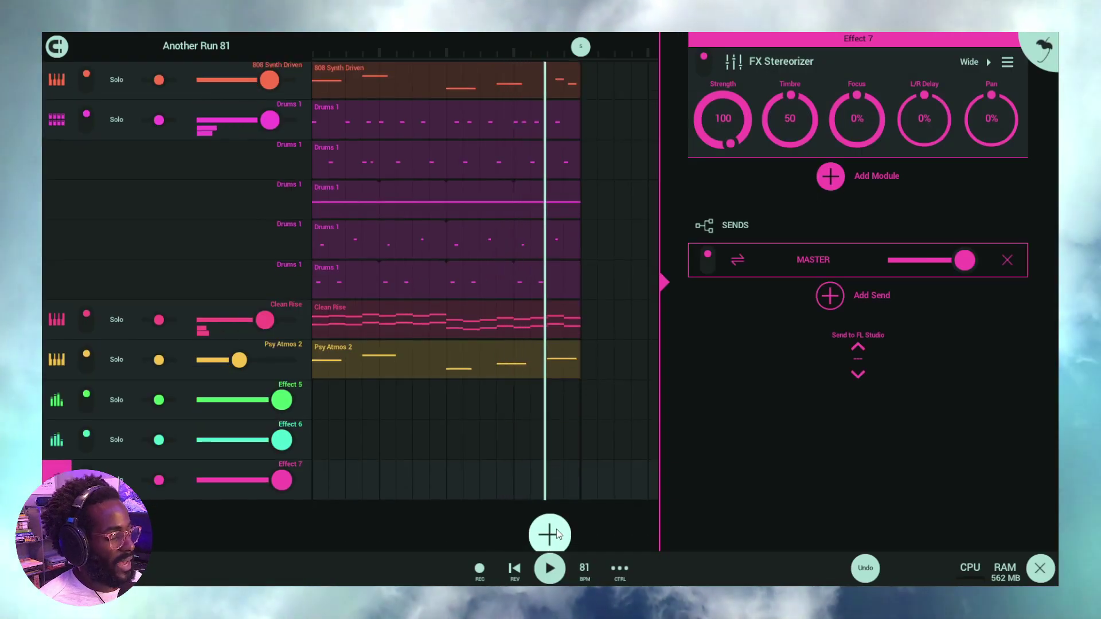
click(555, 534)
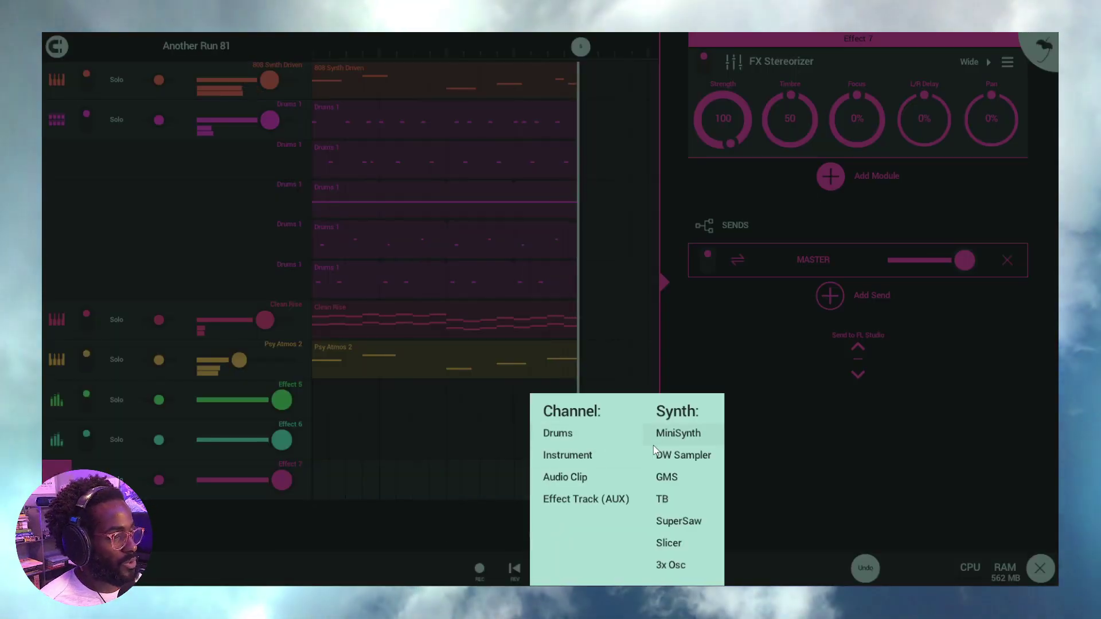
click(574, 502)
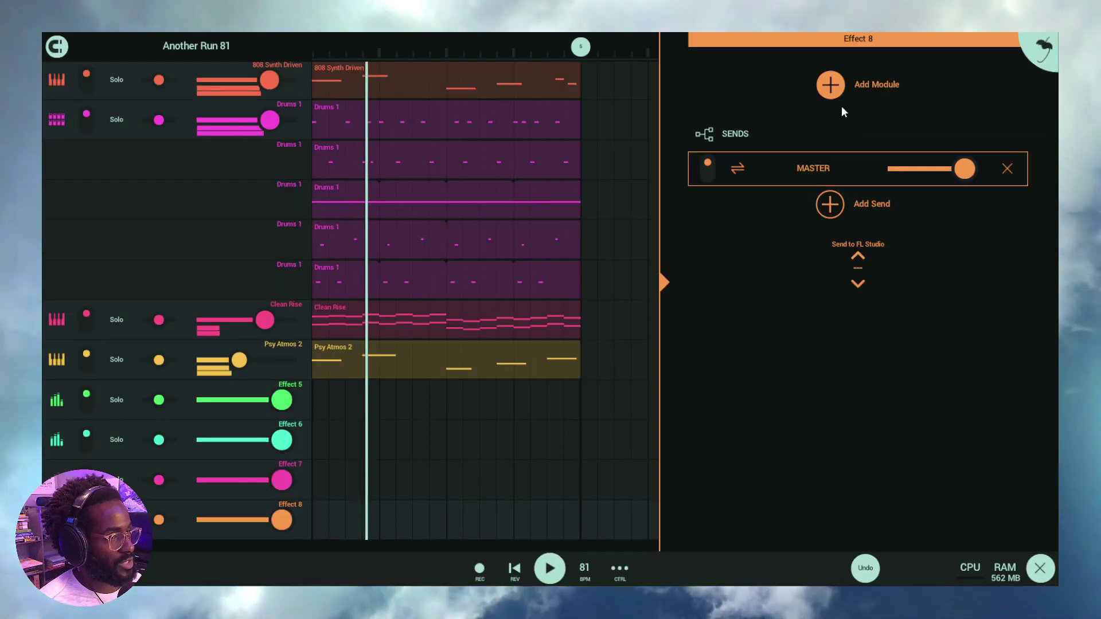
click(850, 82)
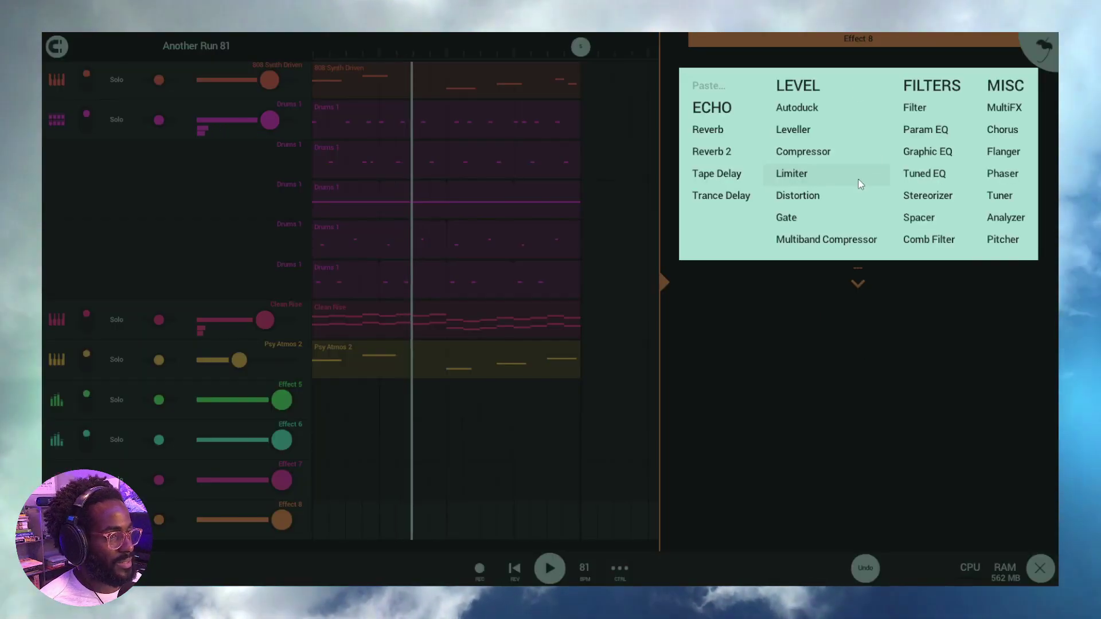
click(1020, 111)
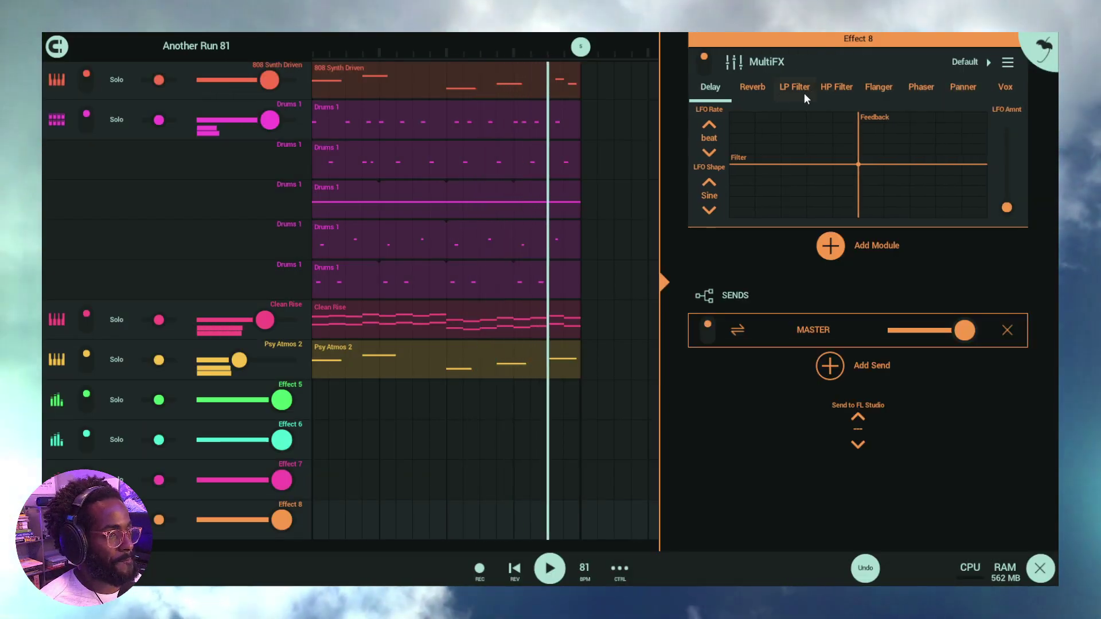
- Load the Low Pass Filter LFO preset in the MultiFX module
click(965, 62)
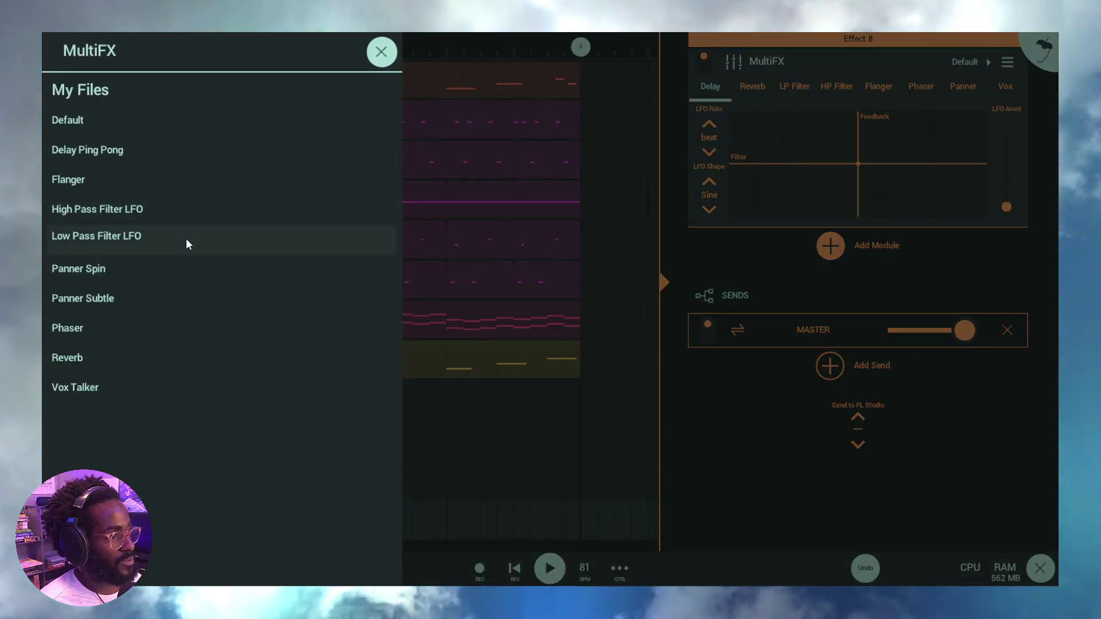
click(169, 246)
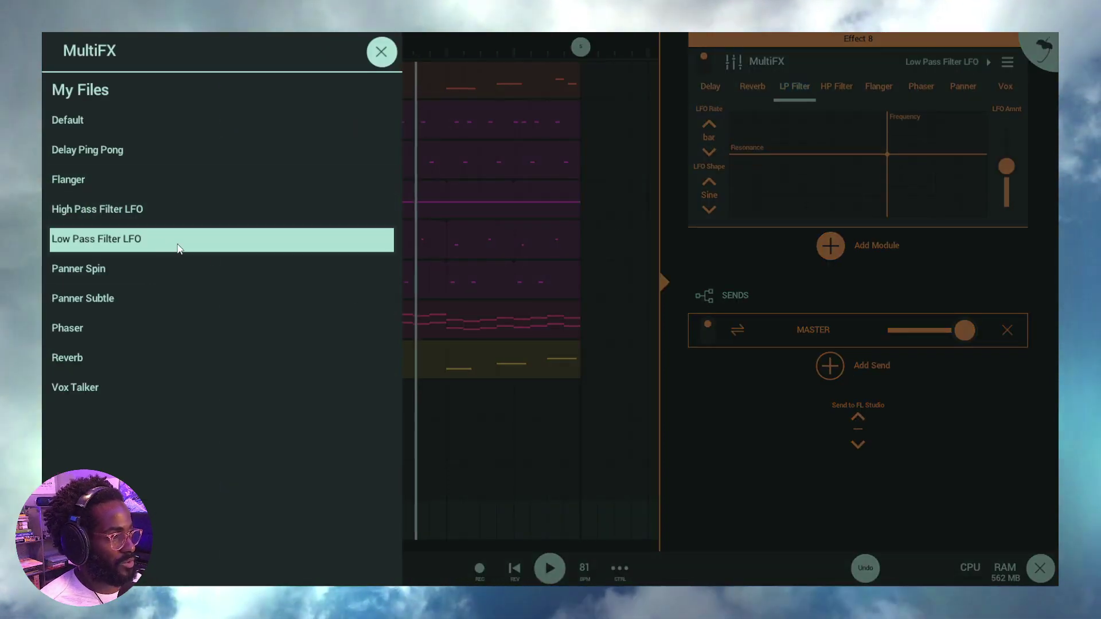
click(572, 446)
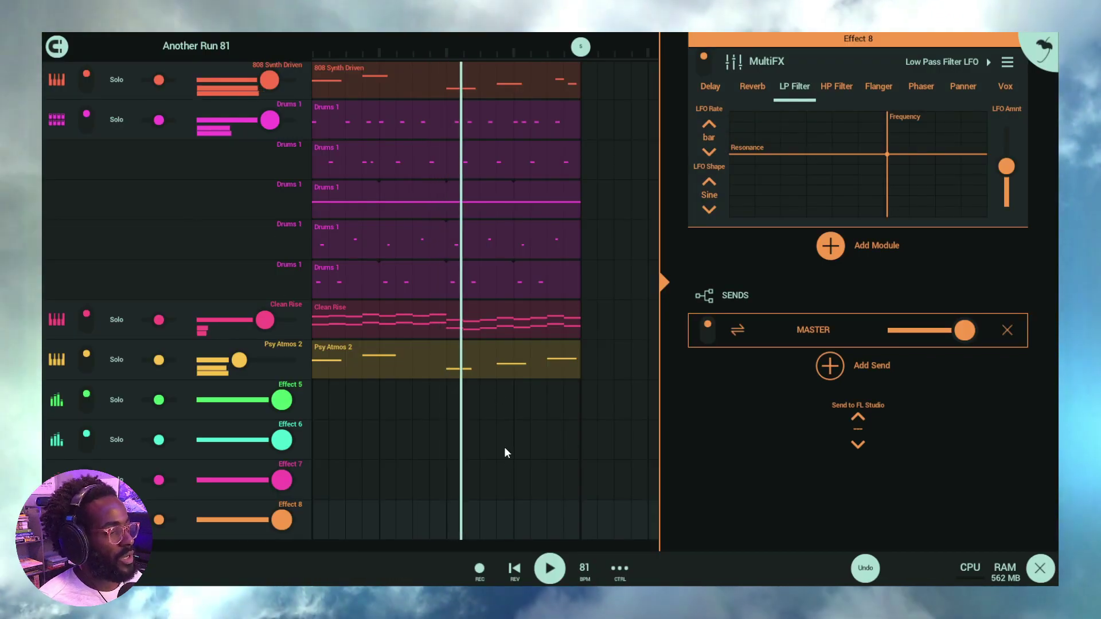
- Look through the modules of the four instrument channels and the four effect tracks, ending on the 808 Synth Driven channel
scroll(506, 456, up, 1)
click(53, 117)
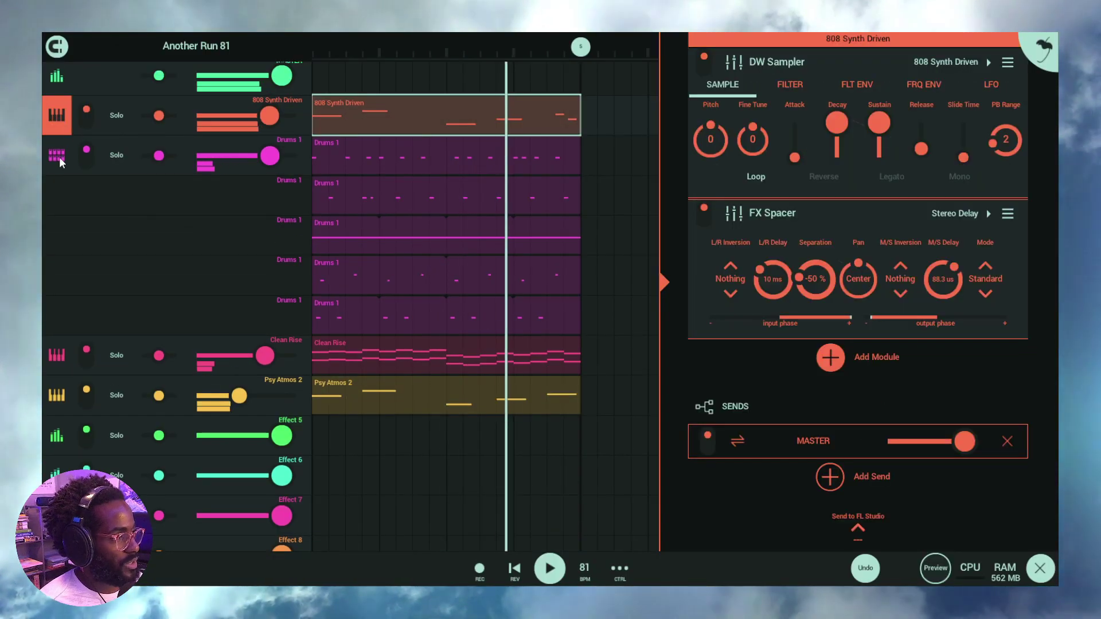
click(60, 156)
click(63, 356)
click(57, 394)
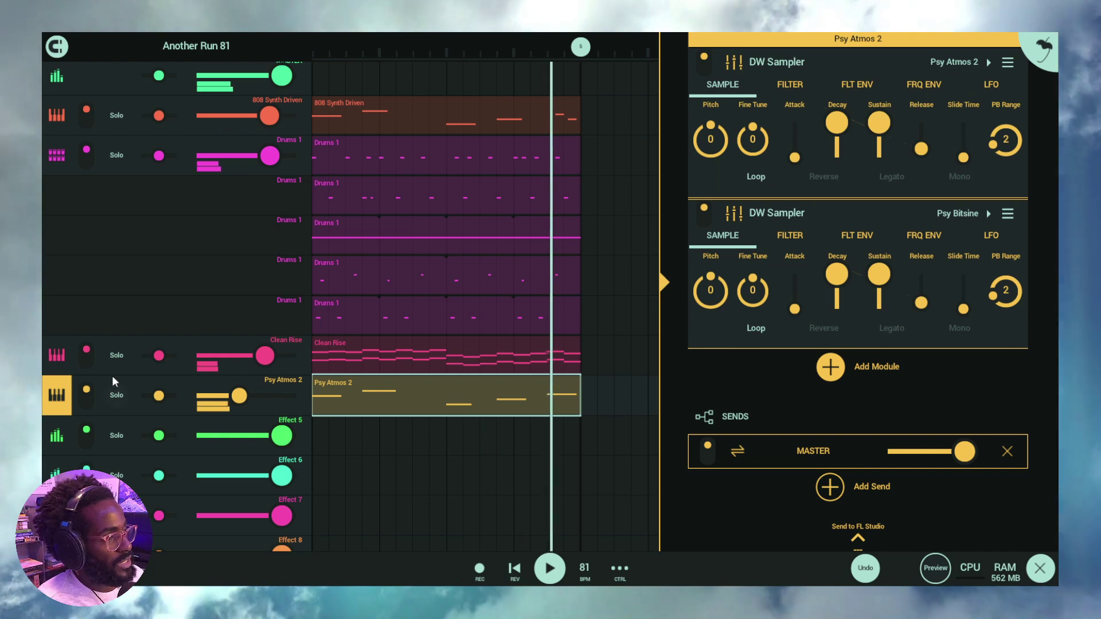
scroll(122, 405, down, 2)
click(56, 376)
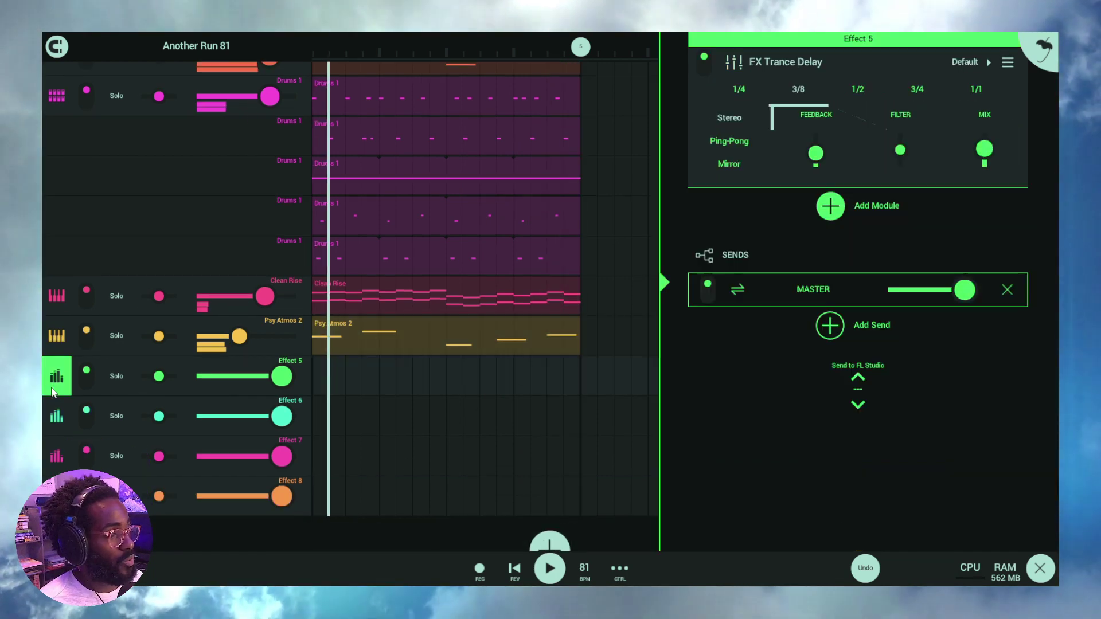
click(57, 416)
click(57, 456)
click(57, 497)
scroll(445, 480, up, 2)
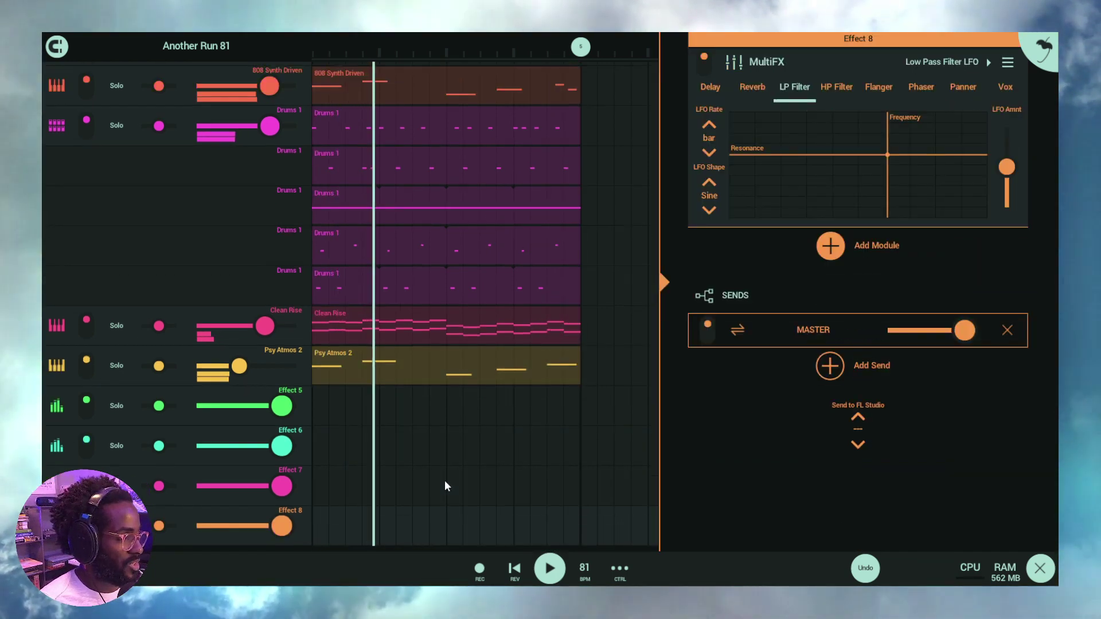
click(61, 126)
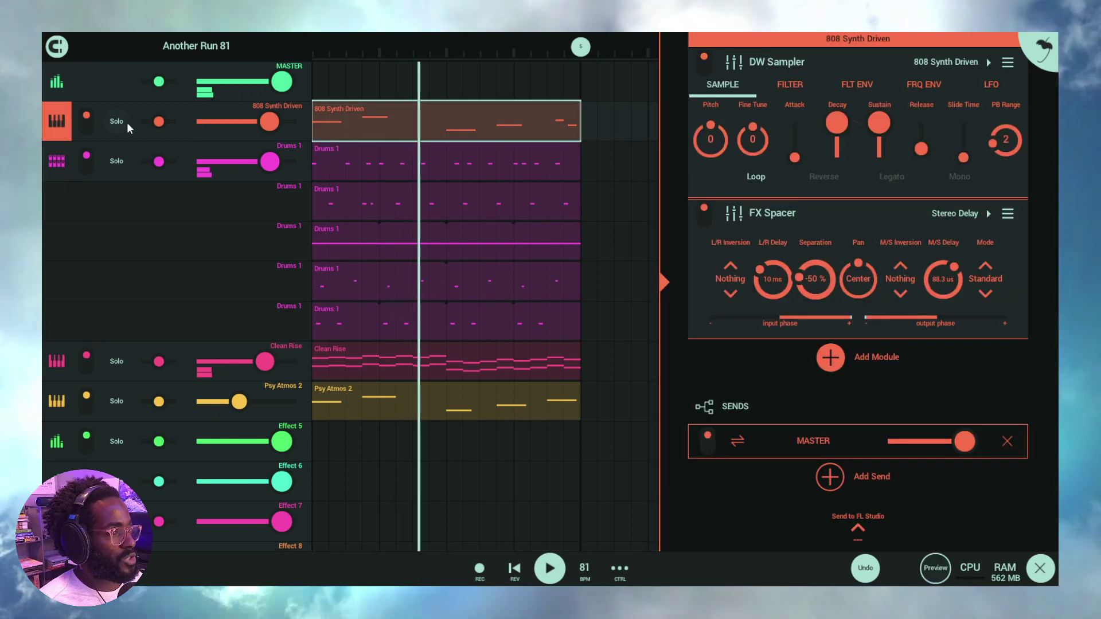
double_click(353, 139)
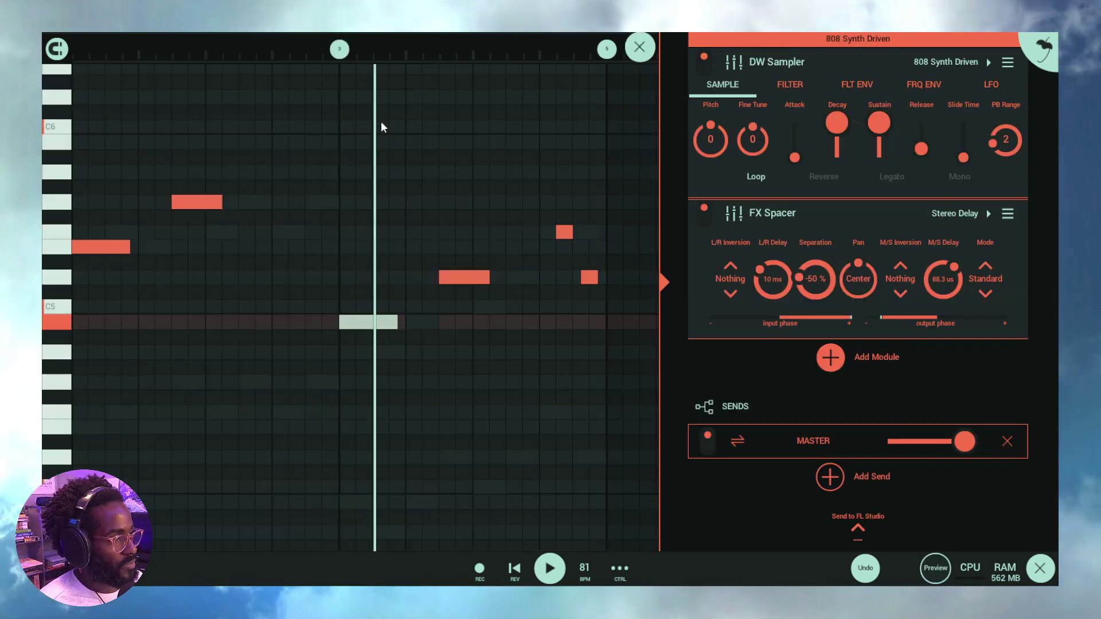
click(639, 48)
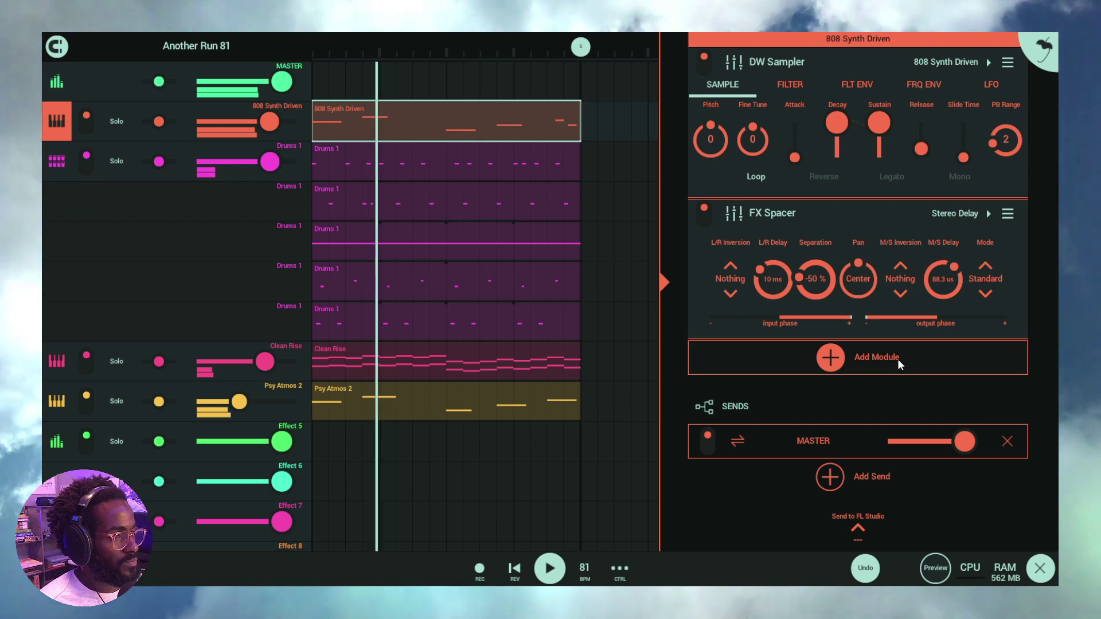
- Turn the 808 Synth Driven channel's send to MASTER all the way down
scroll(896, 359, down, 1)
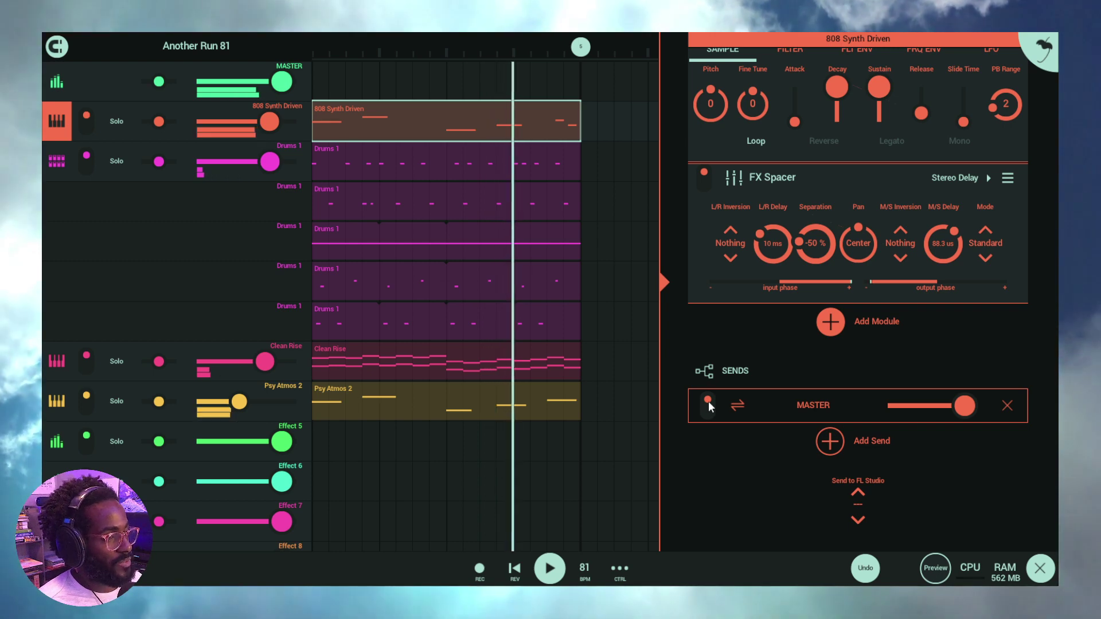
drag(965, 408, 1010, 401)
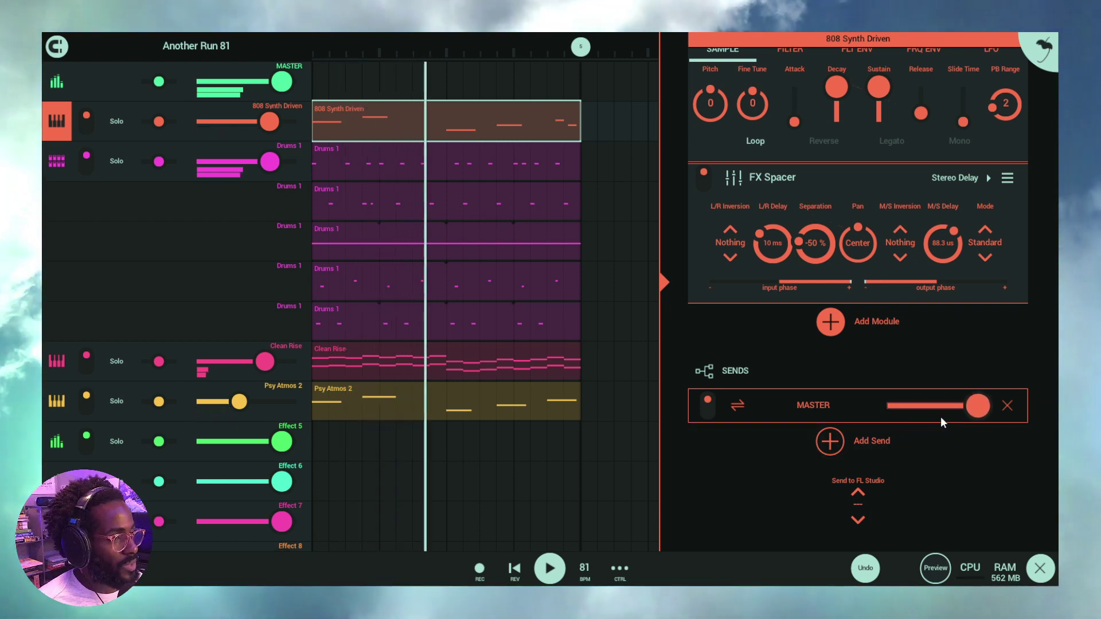
drag(979, 405, 886, 410)
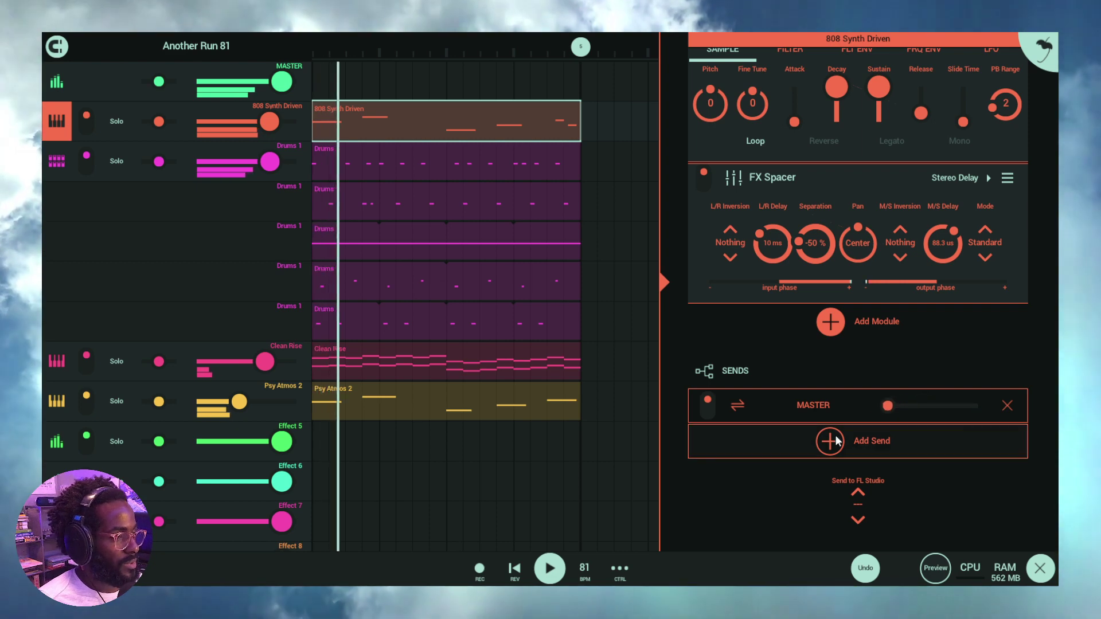
- Add a send from the 808 Synth Driven channel to Effect 5 and raise the Trance Delay mix on Effect 5 slightly
click(832, 439)
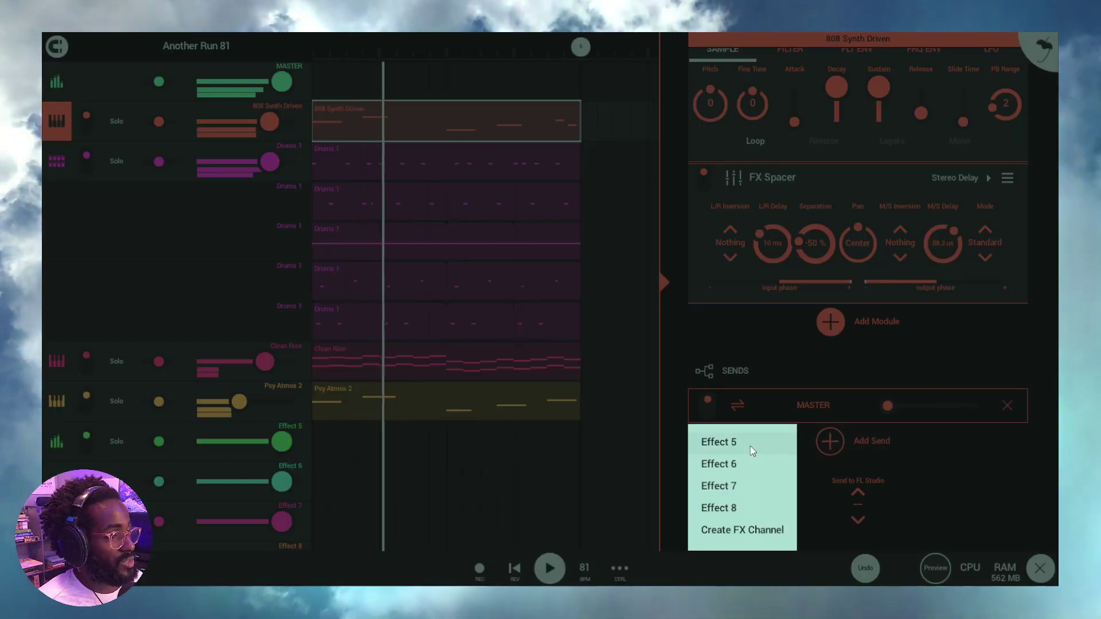
click(750, 445)
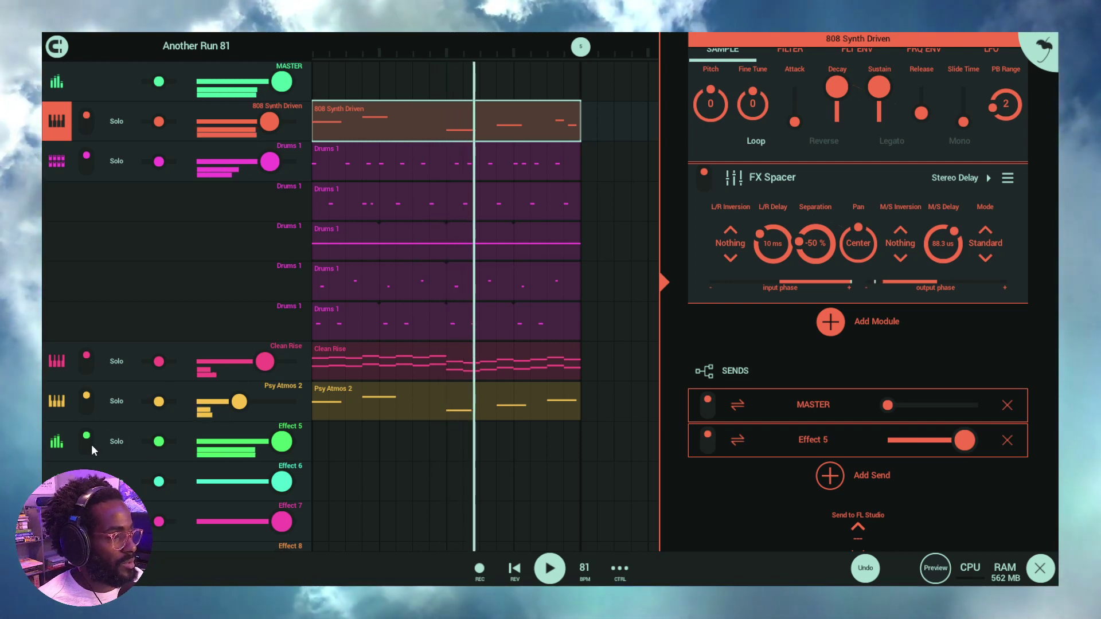
click(57, 443)
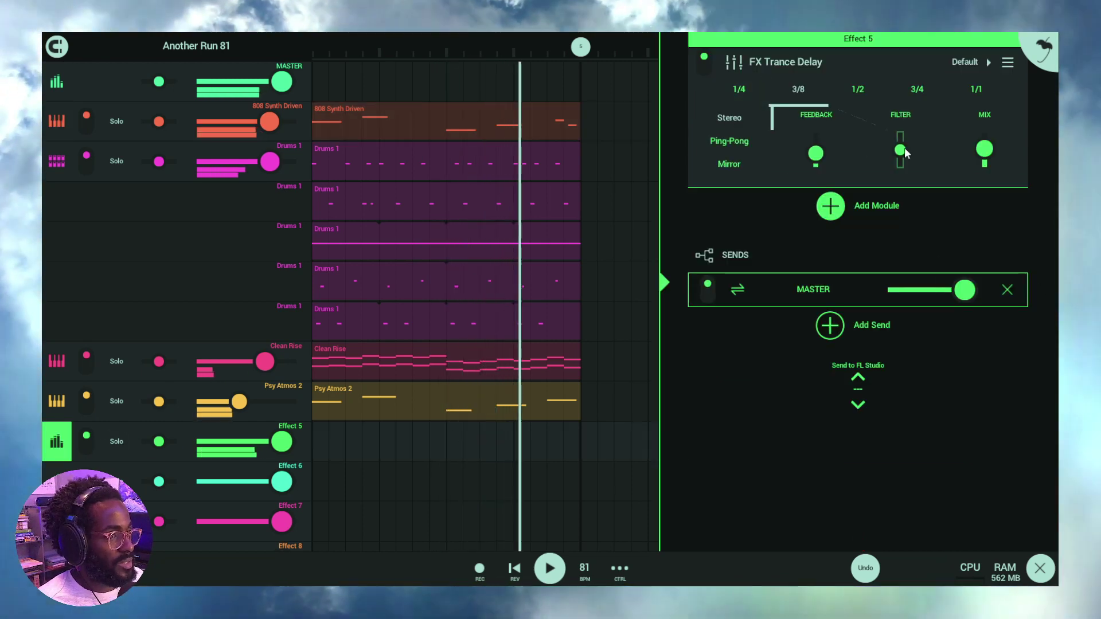
mouse_move(984, 149)
mouse_down()
mouse_move(990, 136)
mouse_move(995, 146)
mouse_up()
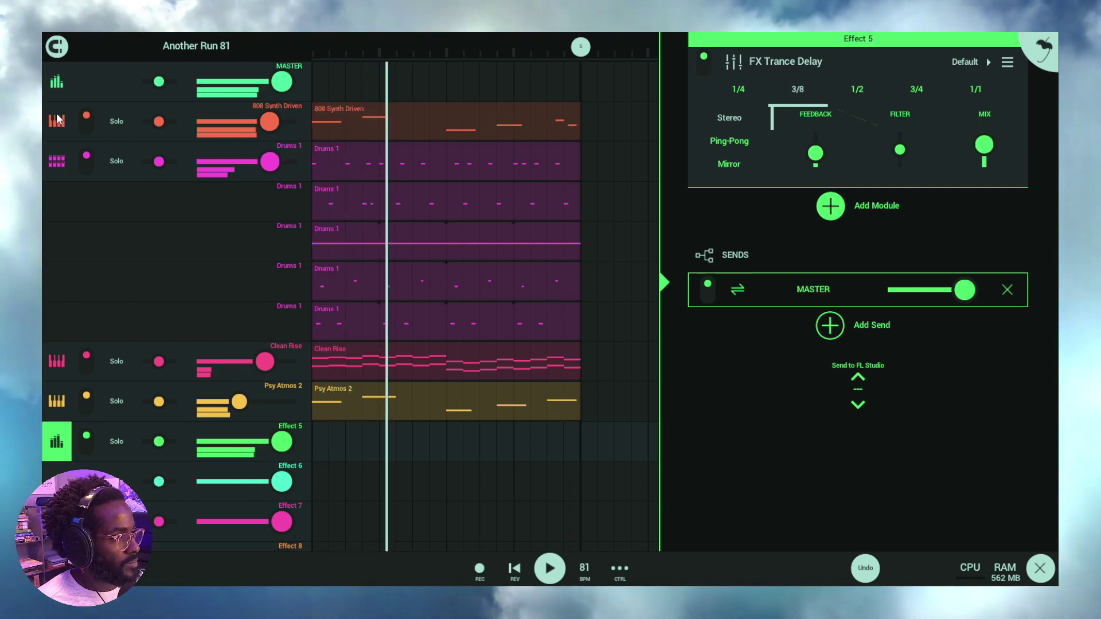
- Replace the 808 Synth Driven channel's Effect 5 send with Effect 6 and set the Chorus mix on Effect 6 to 72
click(143, 124)
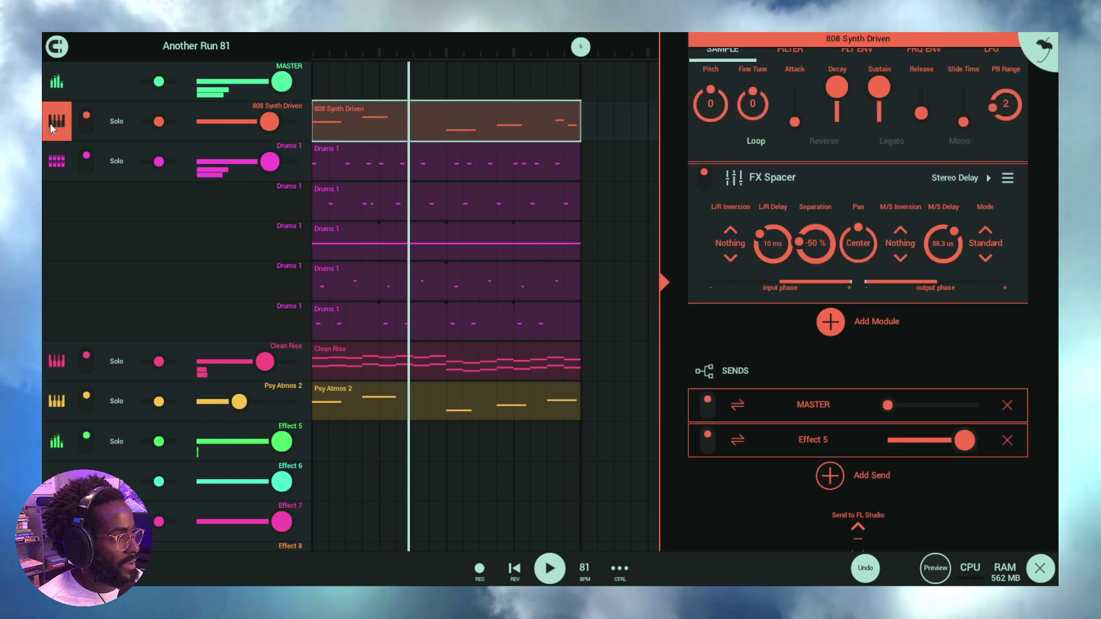
click(1007, 440)
click(848, 438)
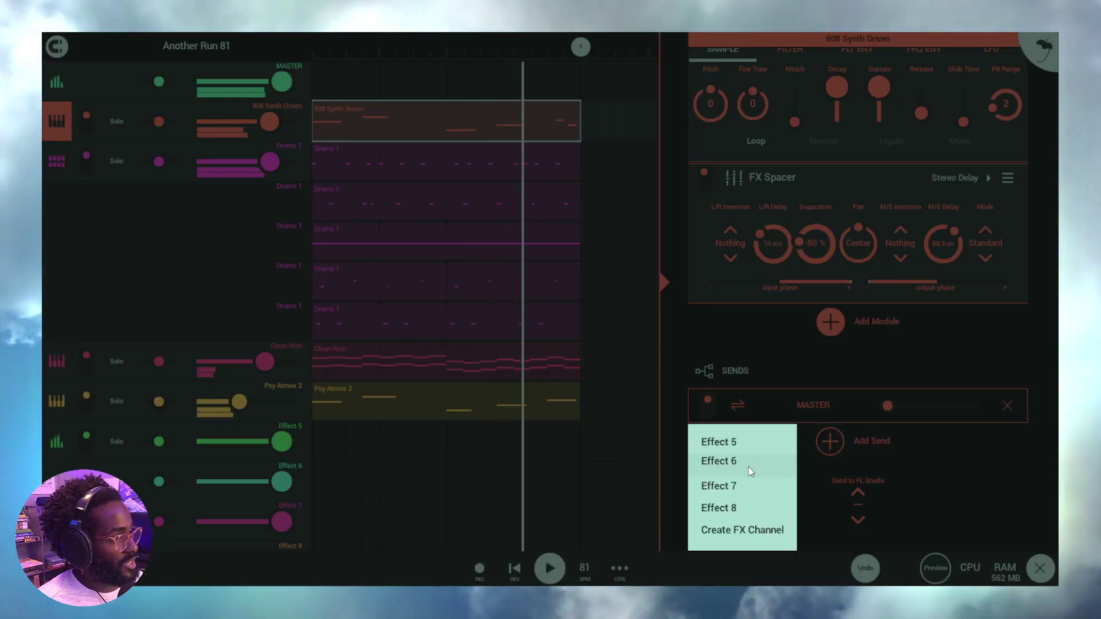
click(748, 467)
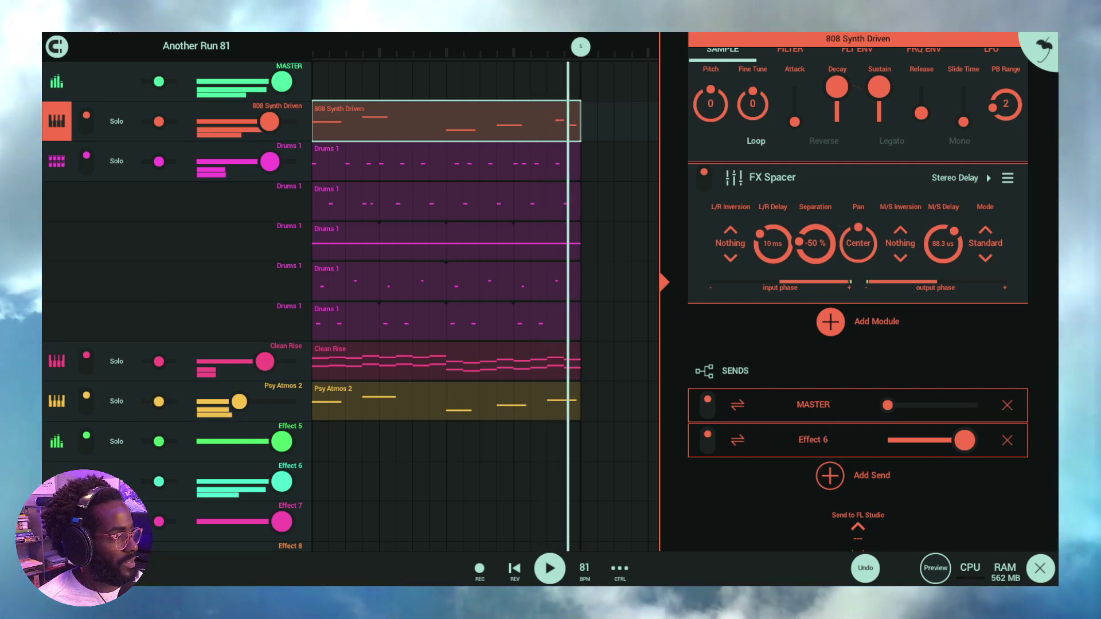
click(57, 478)
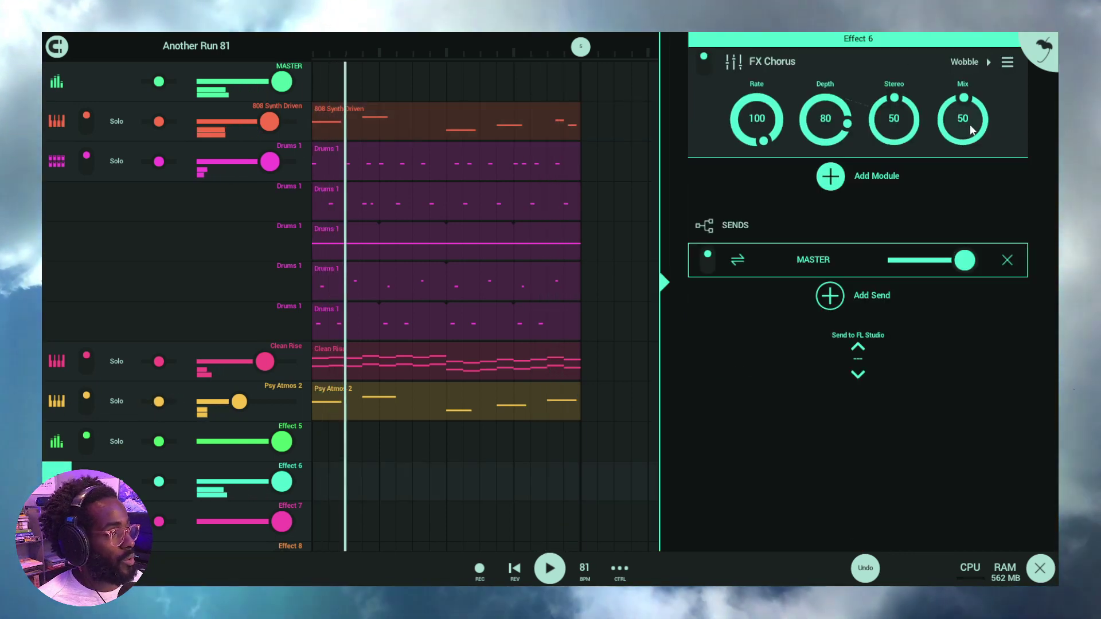
drag(963, 121, 965, 98)
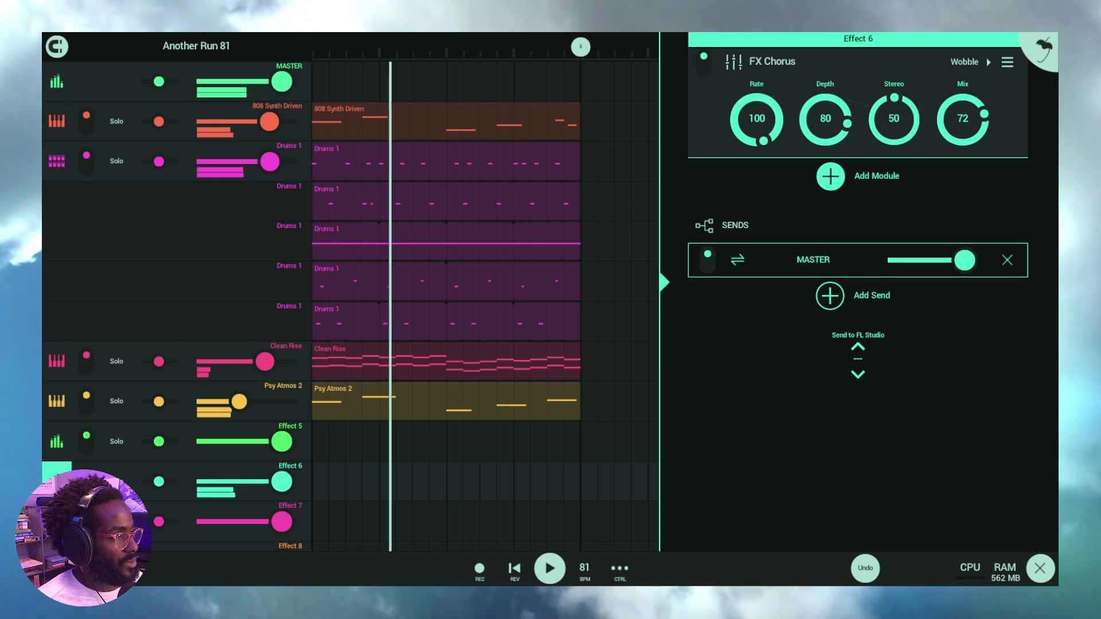
- Replace the 808 Synth Driven channel's Effect 6 send with a send to Effect 7
click(57, 120)
click(1007, 440)
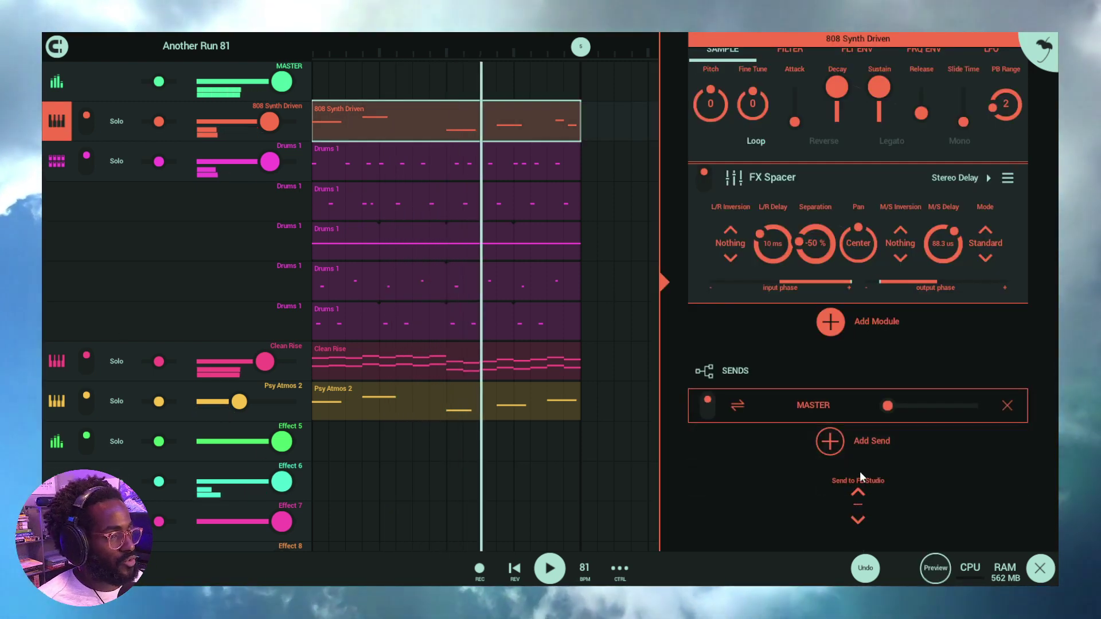
click(830, 442)
click(740, 486)
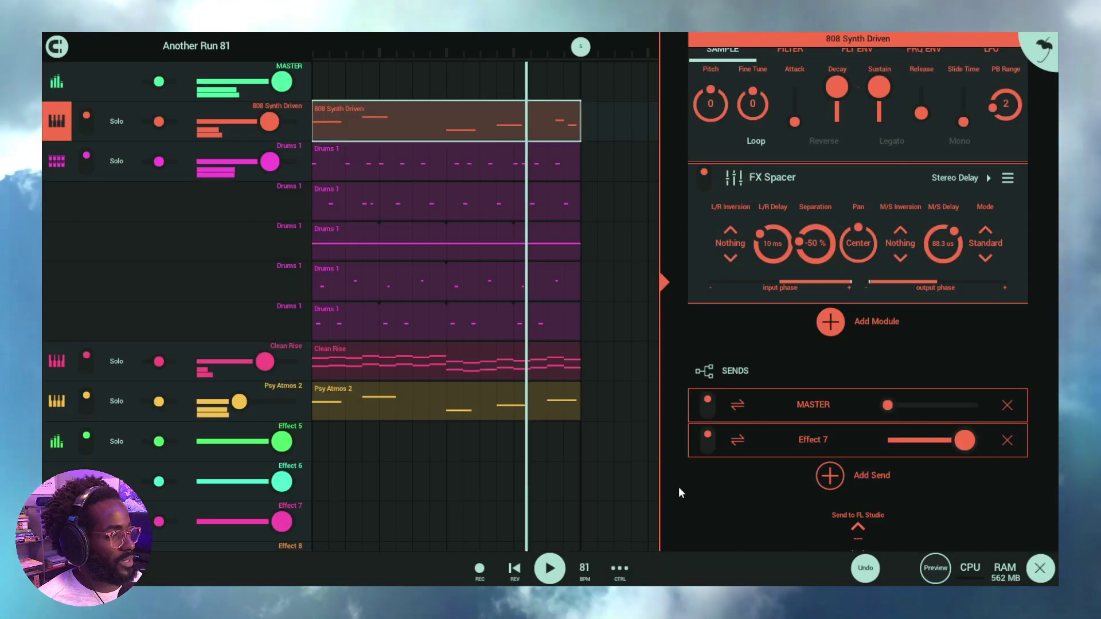
- Set the Stereorizer on Effect 7 to Timbre 36, Focus -28% and L/R Delay -52%
click(813, 437)
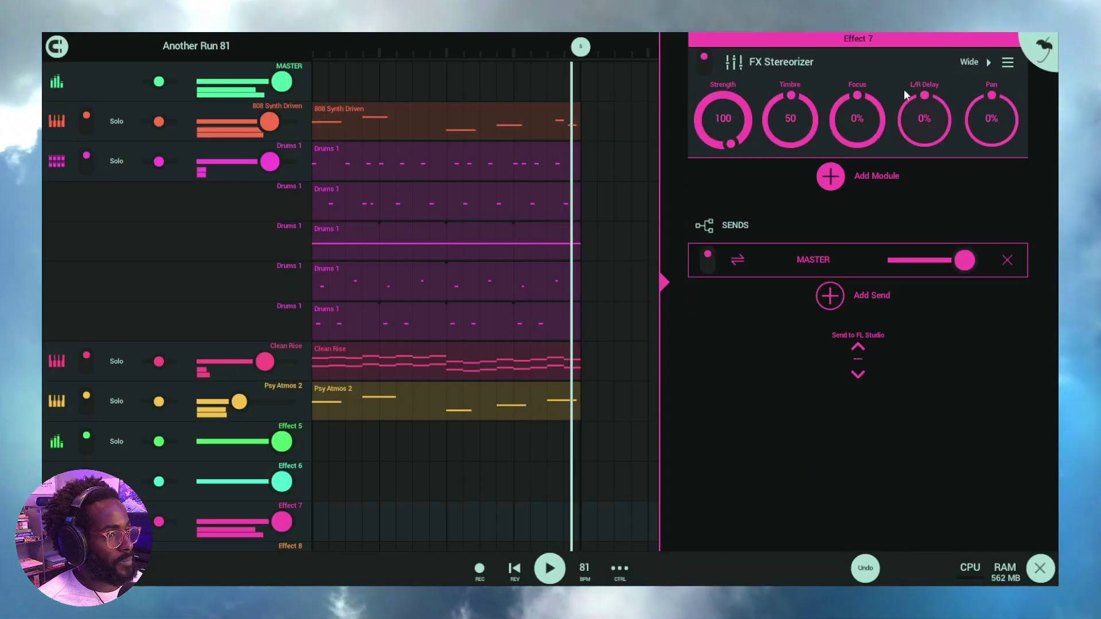
drag(920, 118, 943, 253)
drag(847, 119, 813, 190)
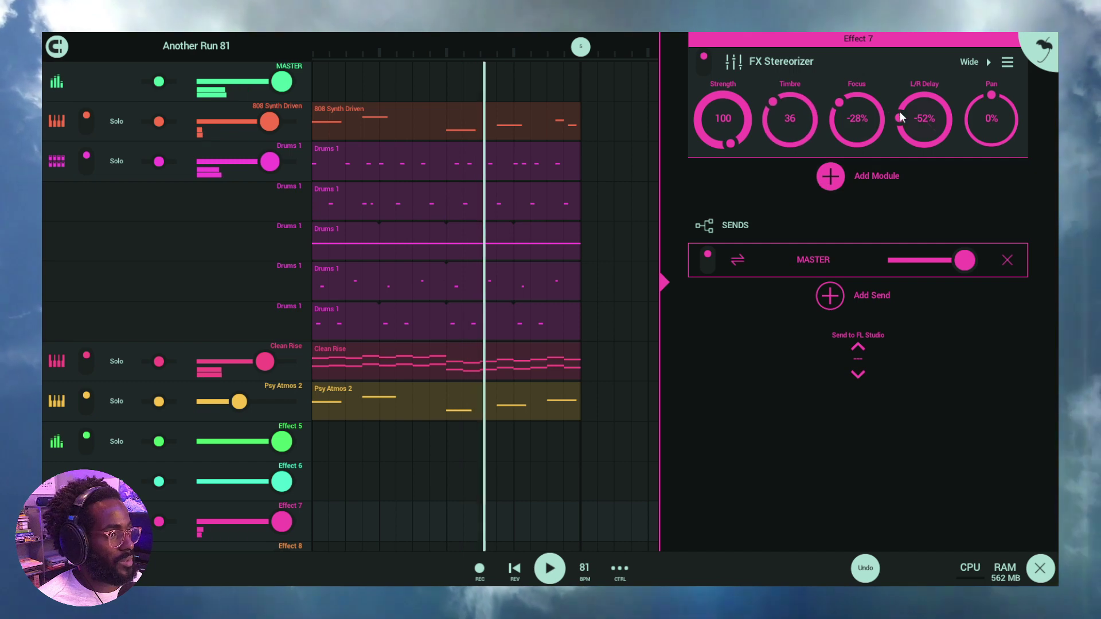
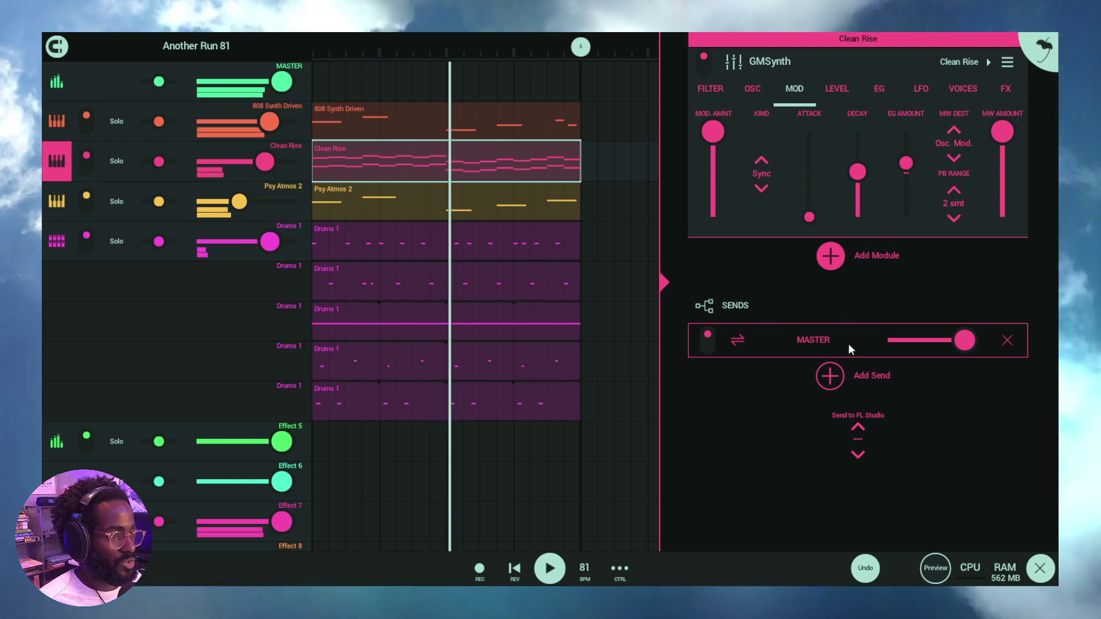
- Add a send from the Clean Rise channel to Effect 8 and turn its MASTER send almost fully down
click(845, 376)
click(744, 442)
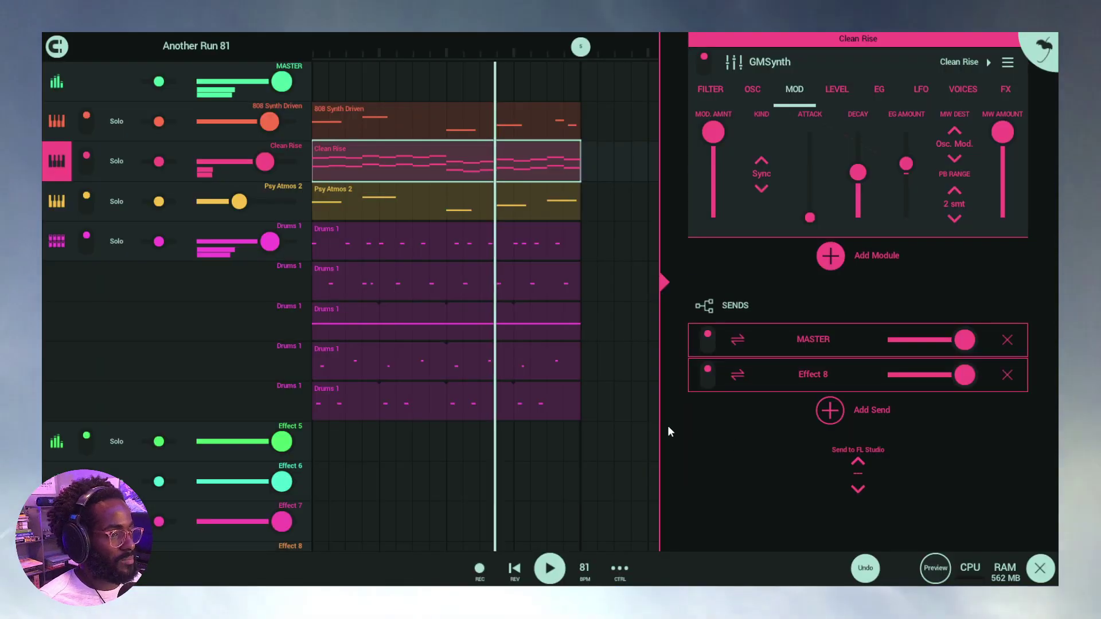
drag(961, 342, 874, 350)
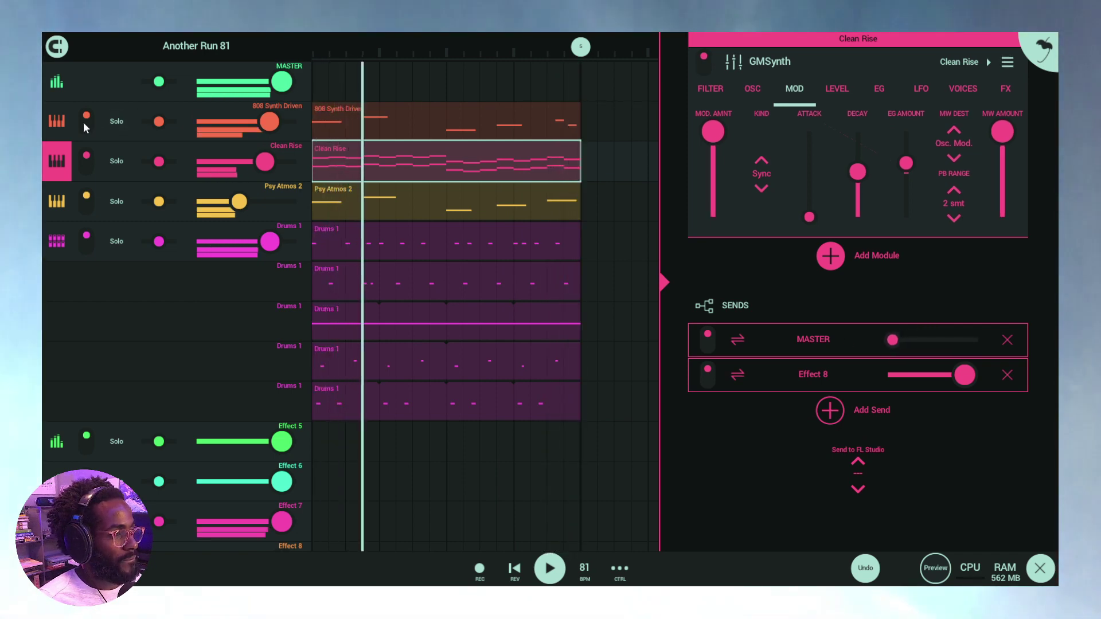
- Mute the 808 Synth Driven channel and open the Effect 8 channel that Clean Rise is sent to
click(84, 119)
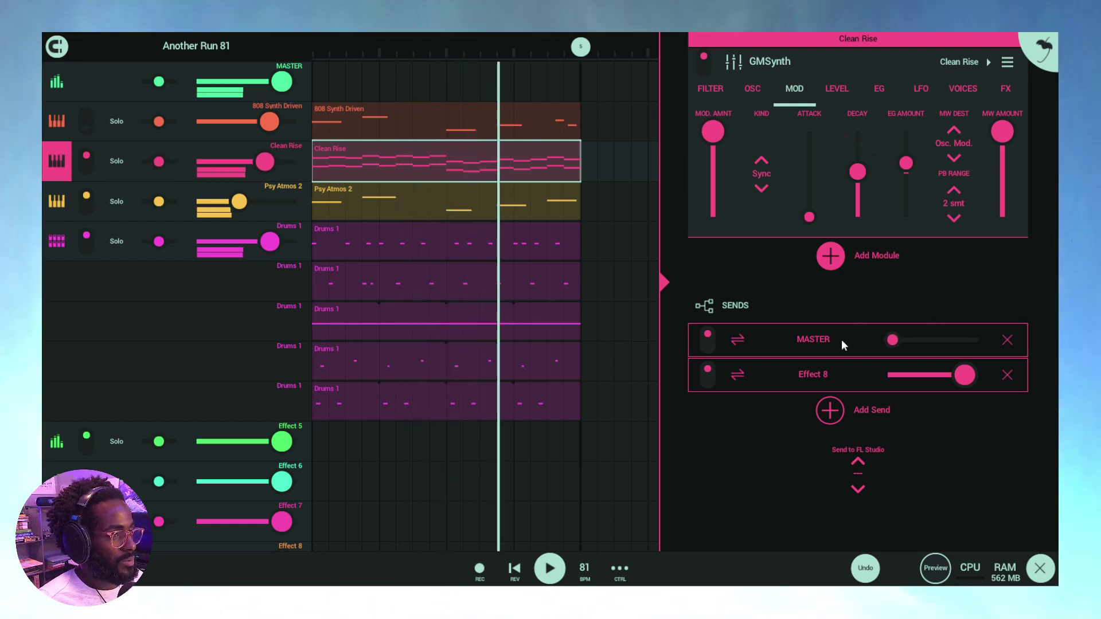
click(848, 374)
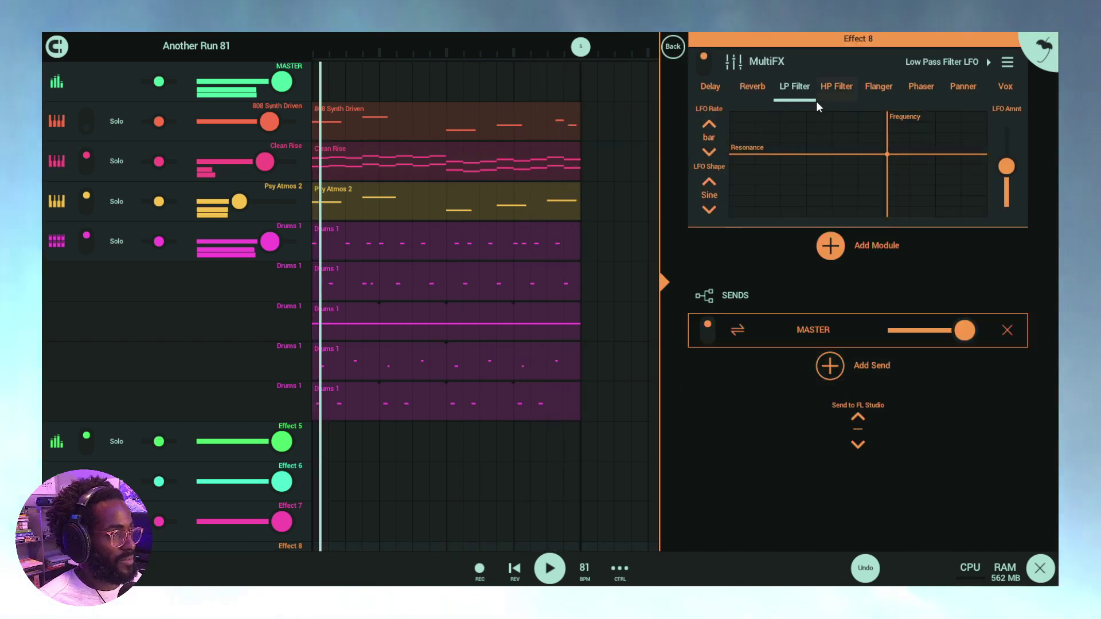
scroll(516, 453, down, 1)
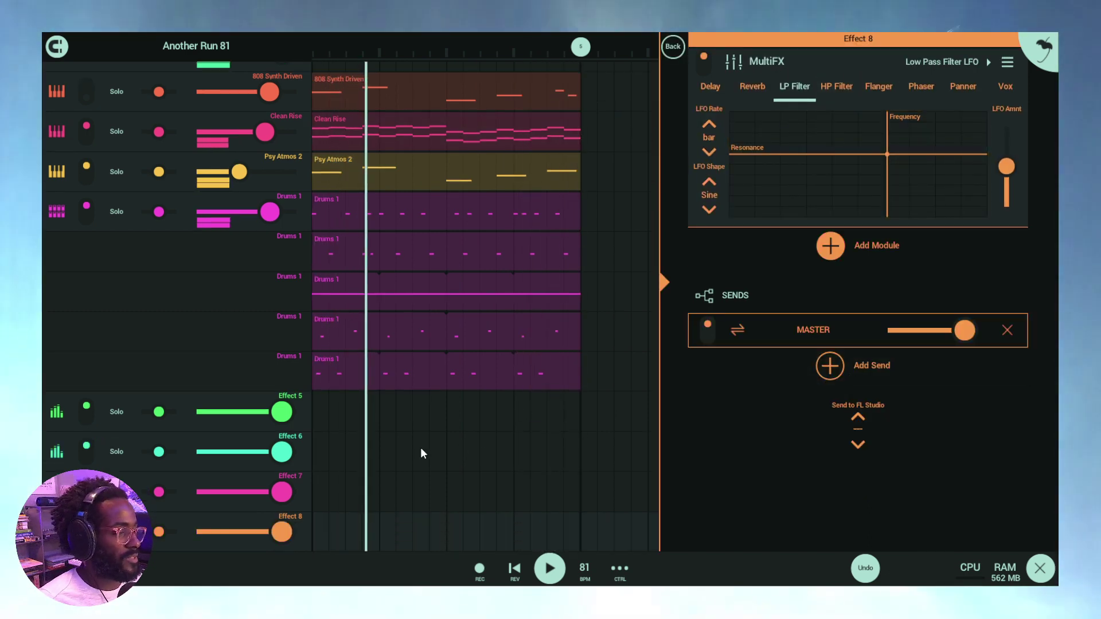
- Replace the Clean Rise channel's Effect 8 send with a send to Effect 7
click(57, 131)
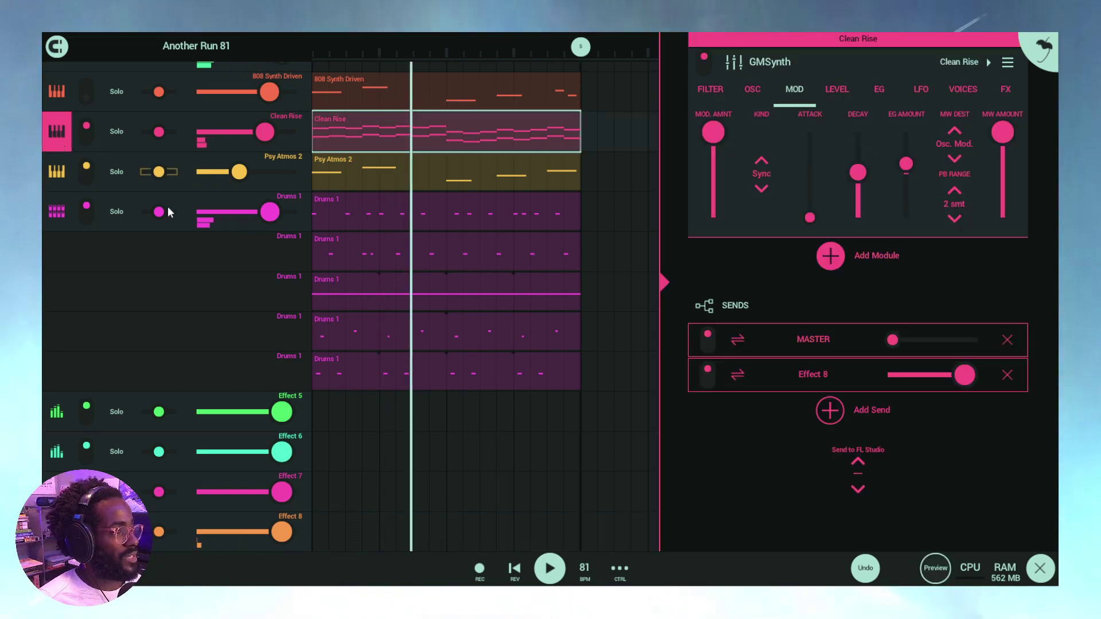
click(1007, 375)
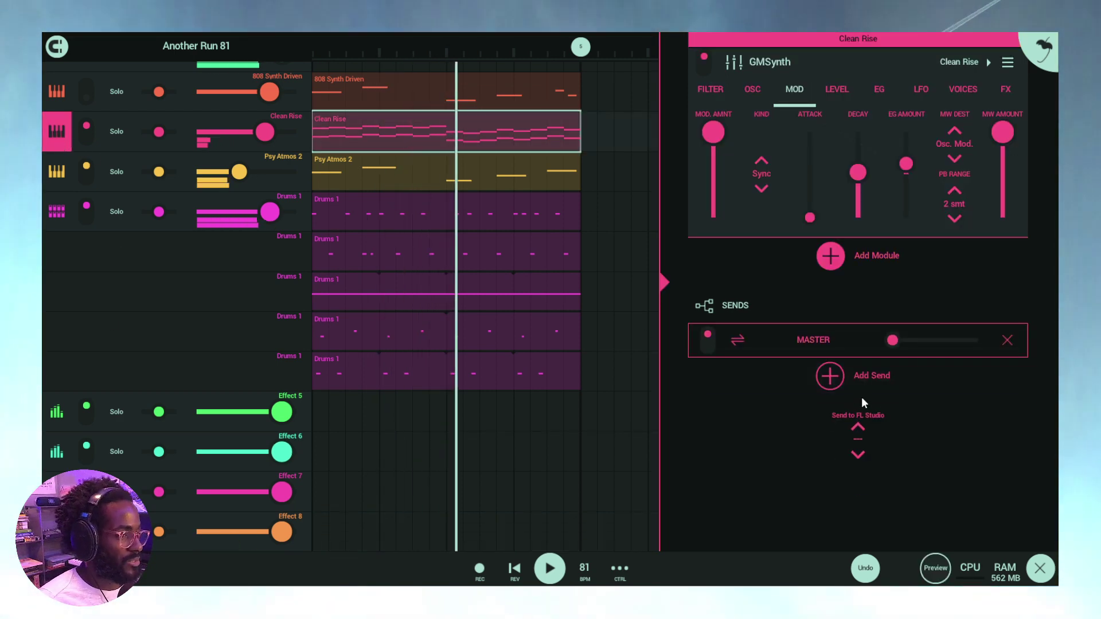
click(850, 408)
click(746, 419)
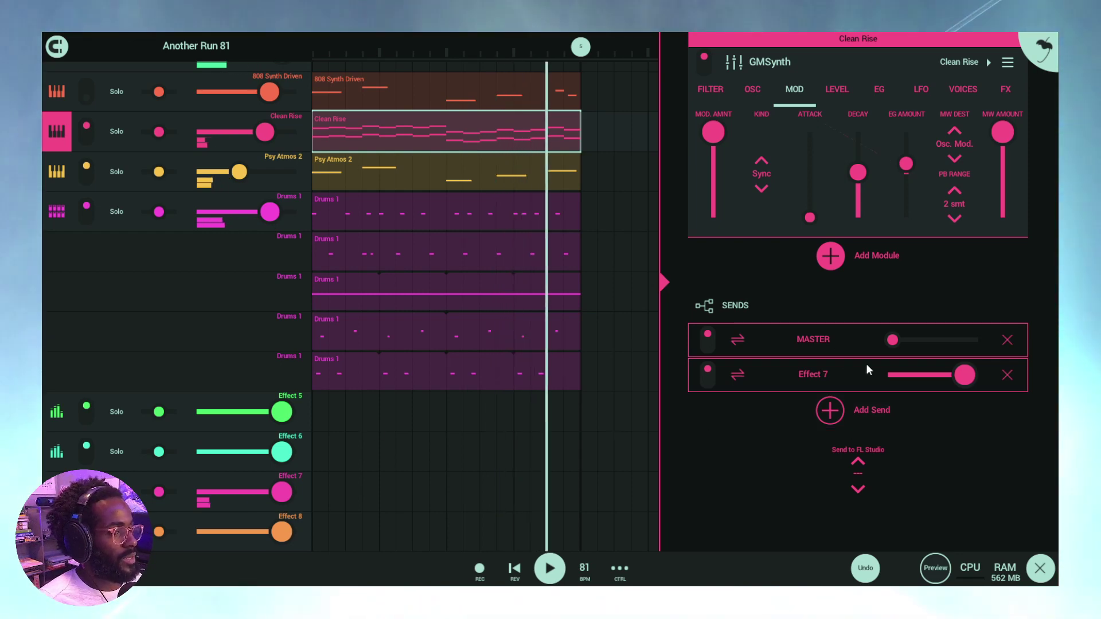
- Replace the Clean Rise channel's Effect 7 send with a send to Effect 6
click(1007, 375)
click(890, 383)
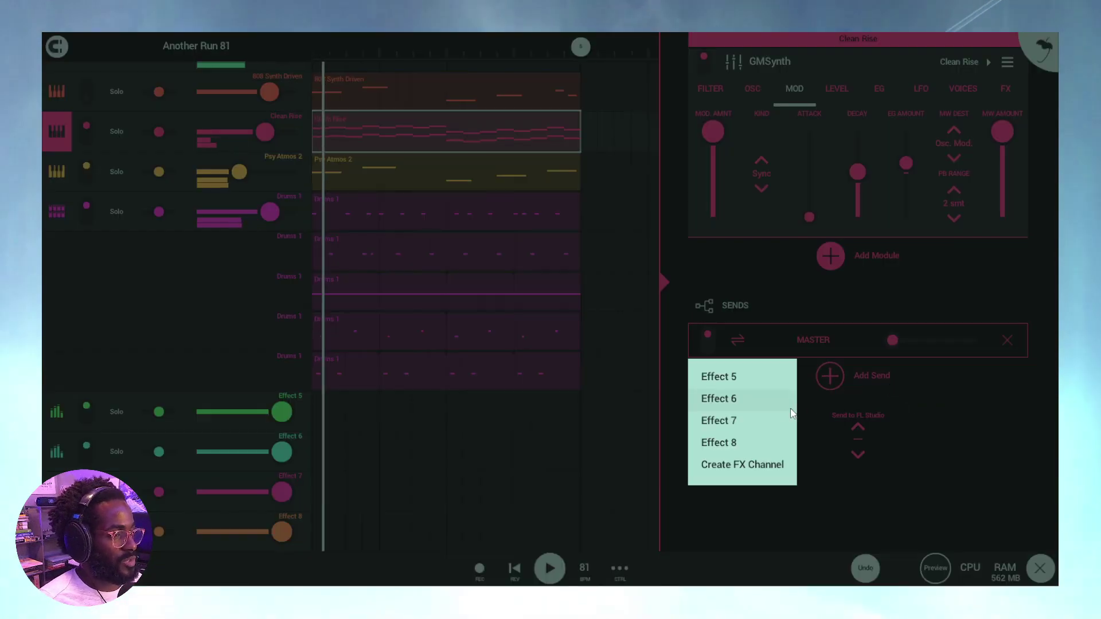
click(762, 401)
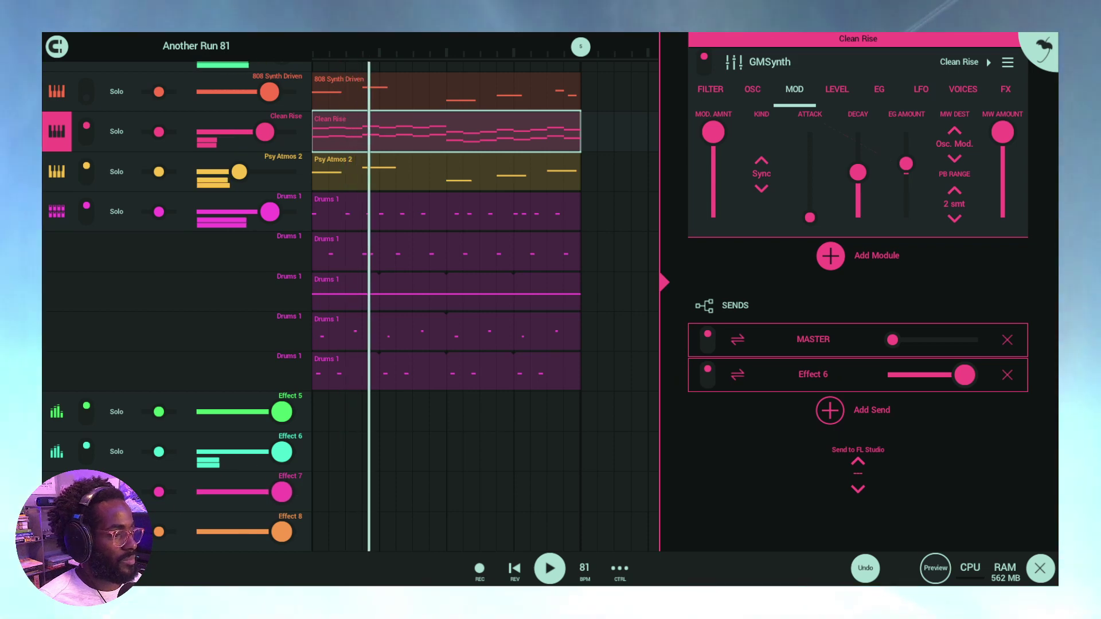
- Replace the Clean Rise channel's Effect 6 send with a send to Effect 5
click(1007, 375)
click(861, 383)
click(731, 376)
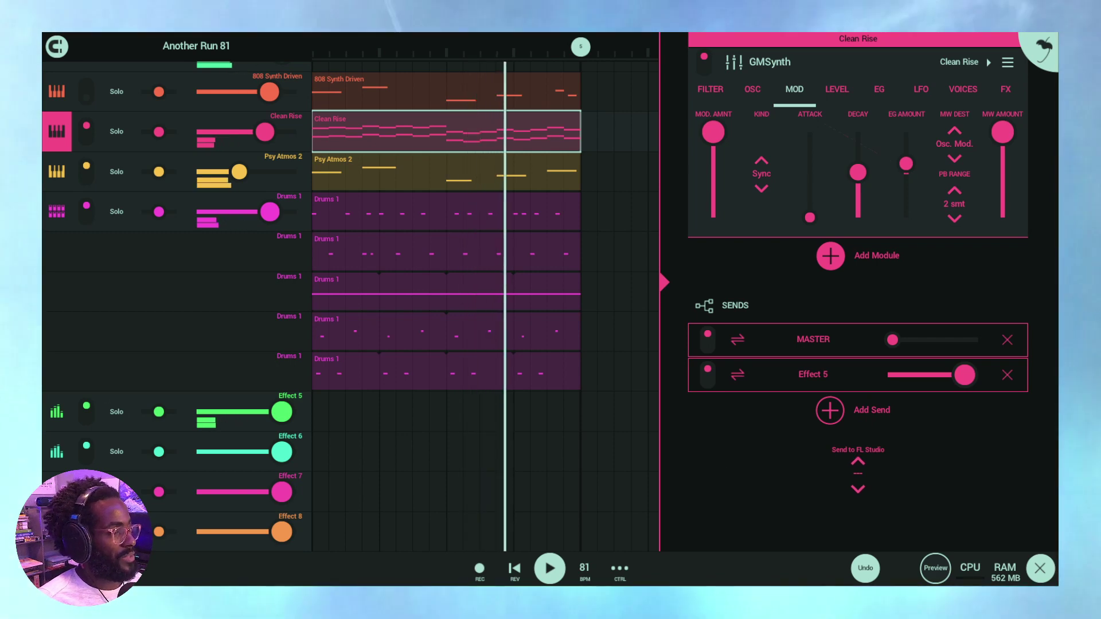
- Raise the feedback of the Trance Delay on Effect 5 and switch its mode to Ping-Pong
click(60, 412)
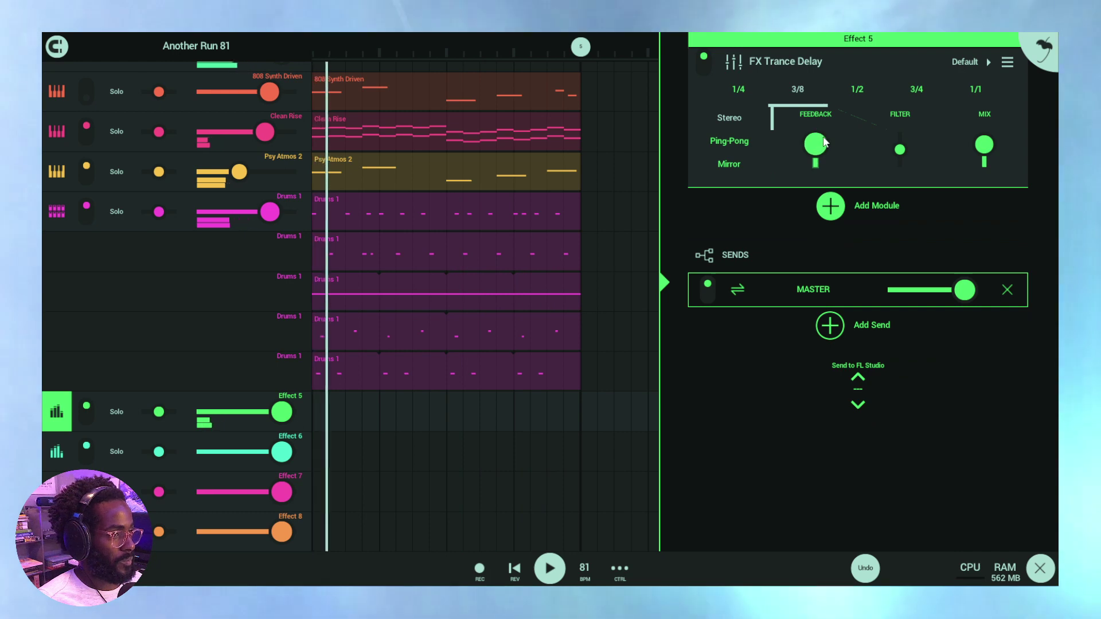
click(728, 144)
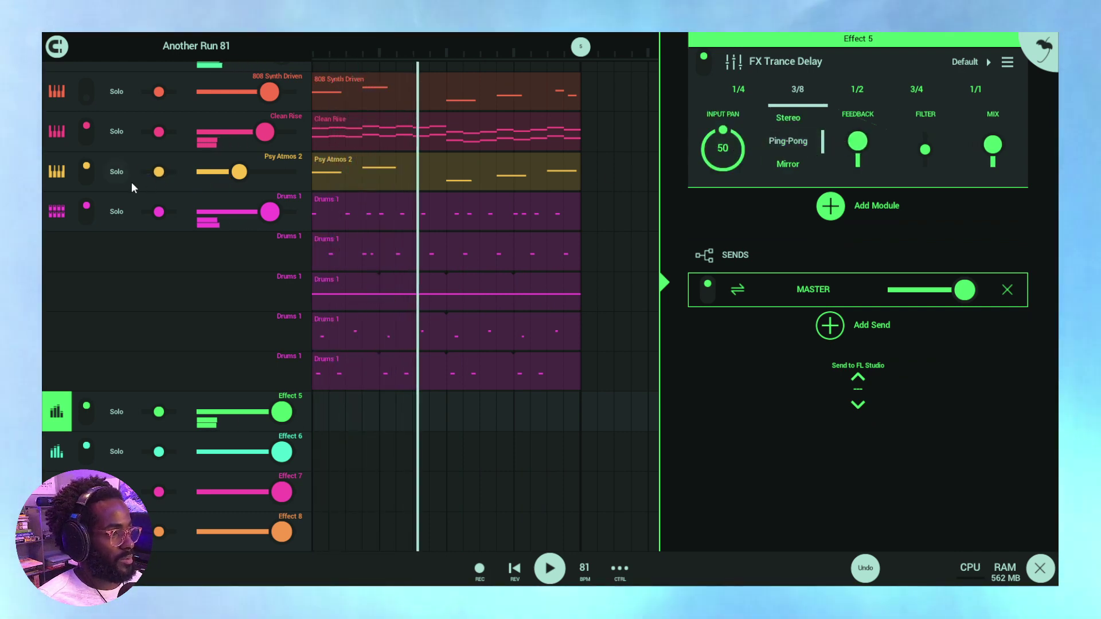
- Leave the 808 Synth Driven and Clean Rise channels muted and open the Psy Atmos 2 channel's modules and sends
click(86, 92)
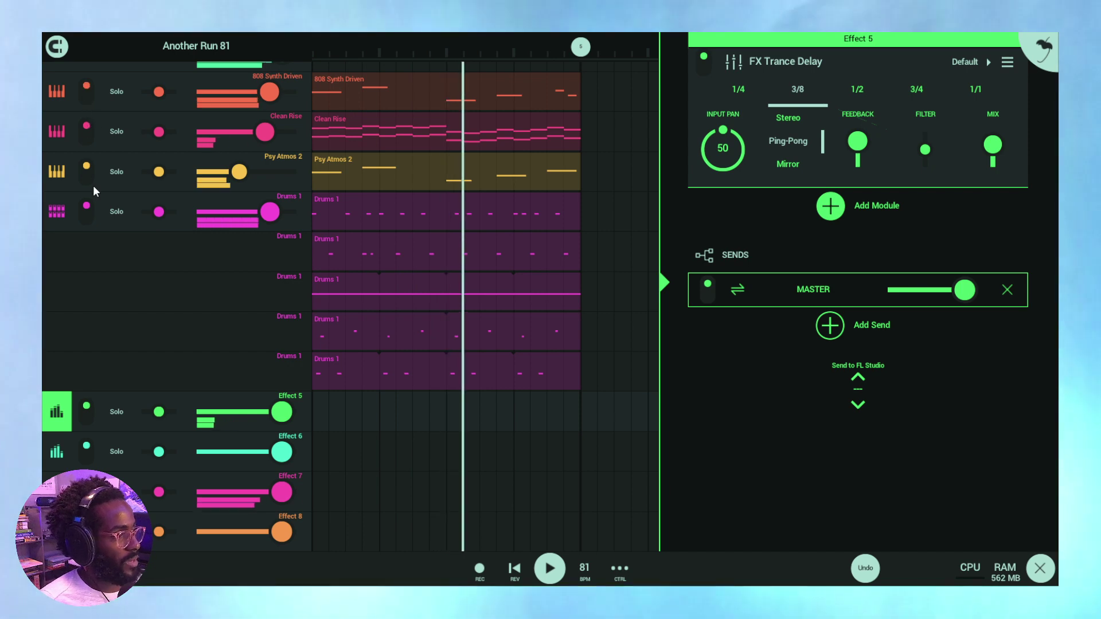
click(89, 129)
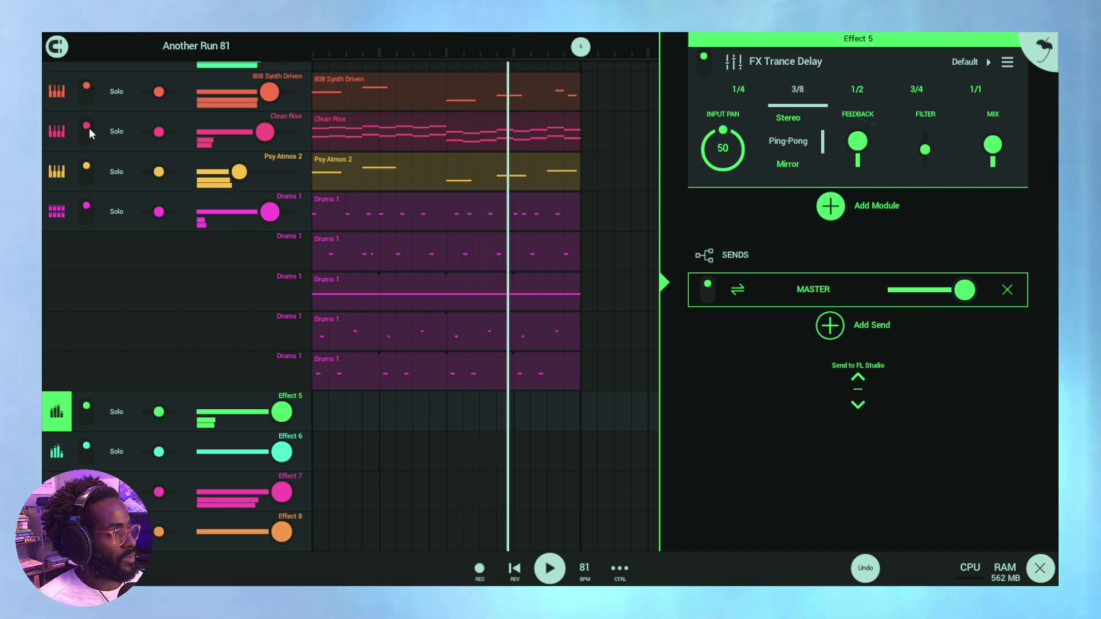
click(57, 171)
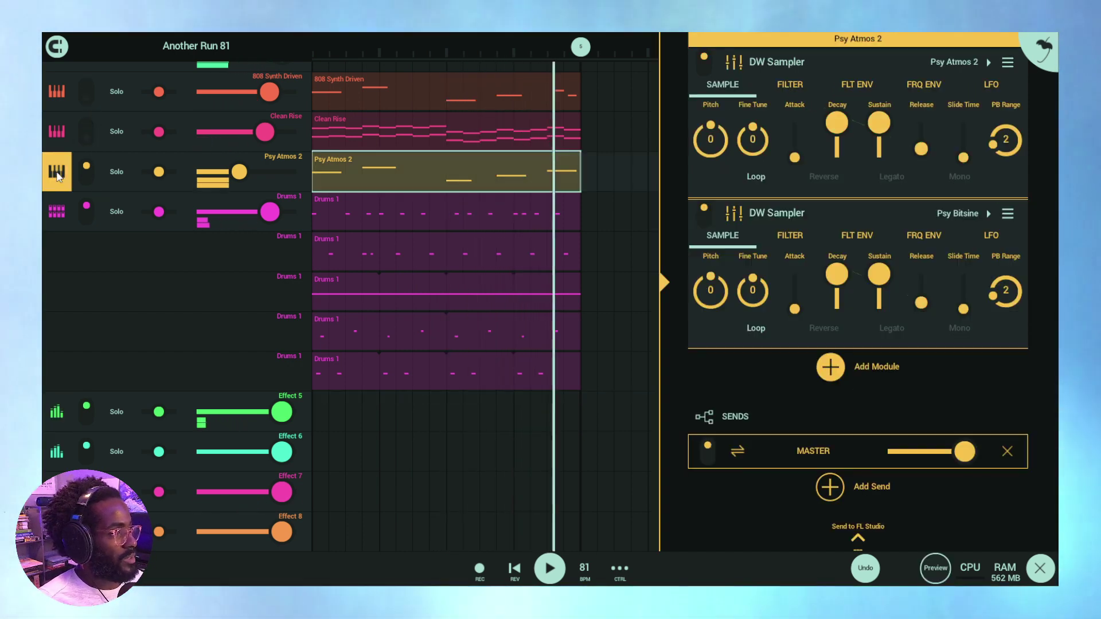
- Lower the Psy Atmos 2 channel's MASTER send to minimum and add a send to Effect 8
double_click(479, 164)
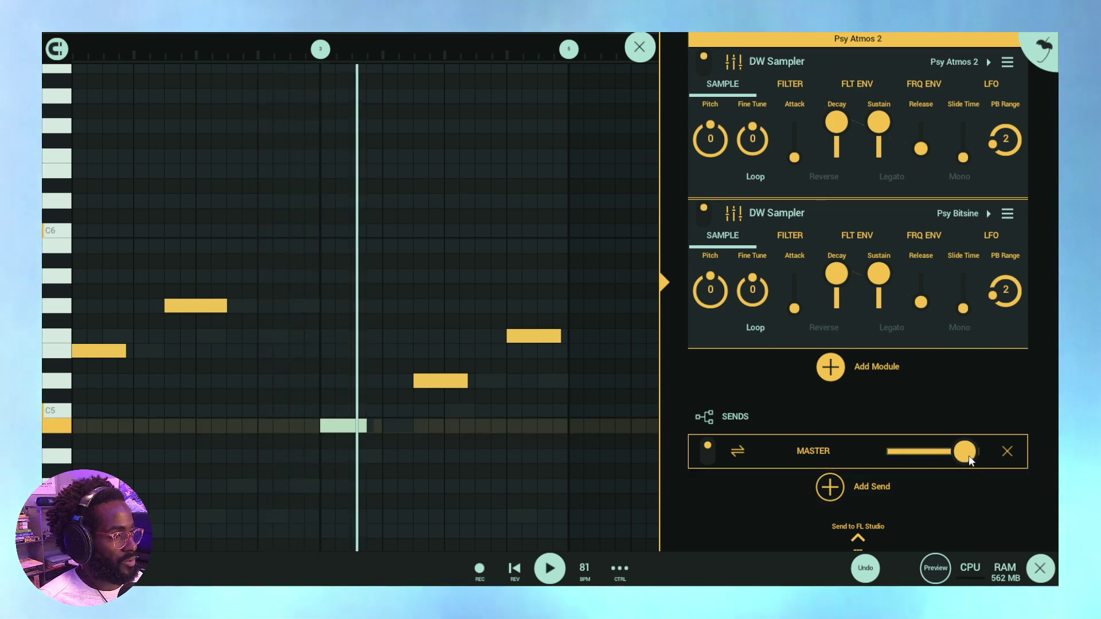
drag(969, 455, 858, 473)
click(847, 487)
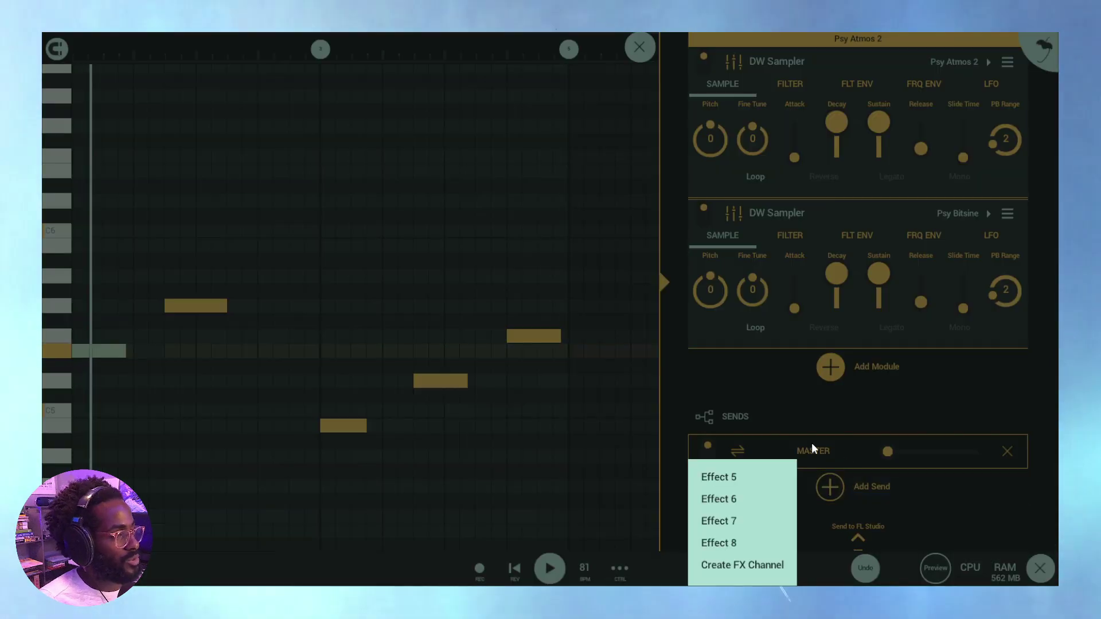
click(742, 540)
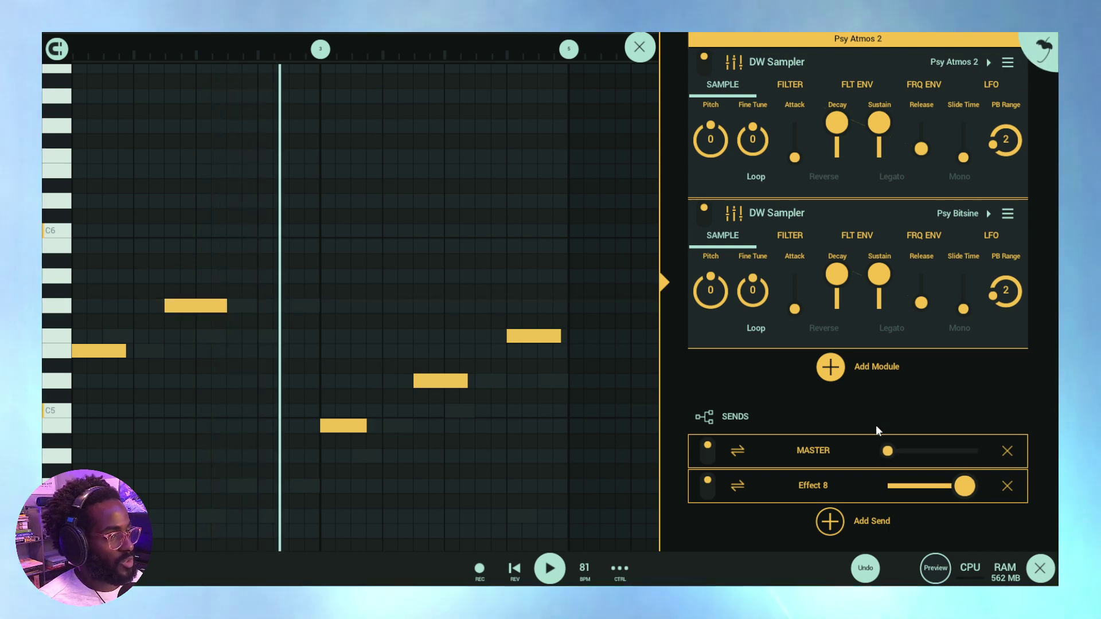
- Try an LFO rate of one beat on Effect 8's low-pass filter and return the rate to bar
click(829, 484)
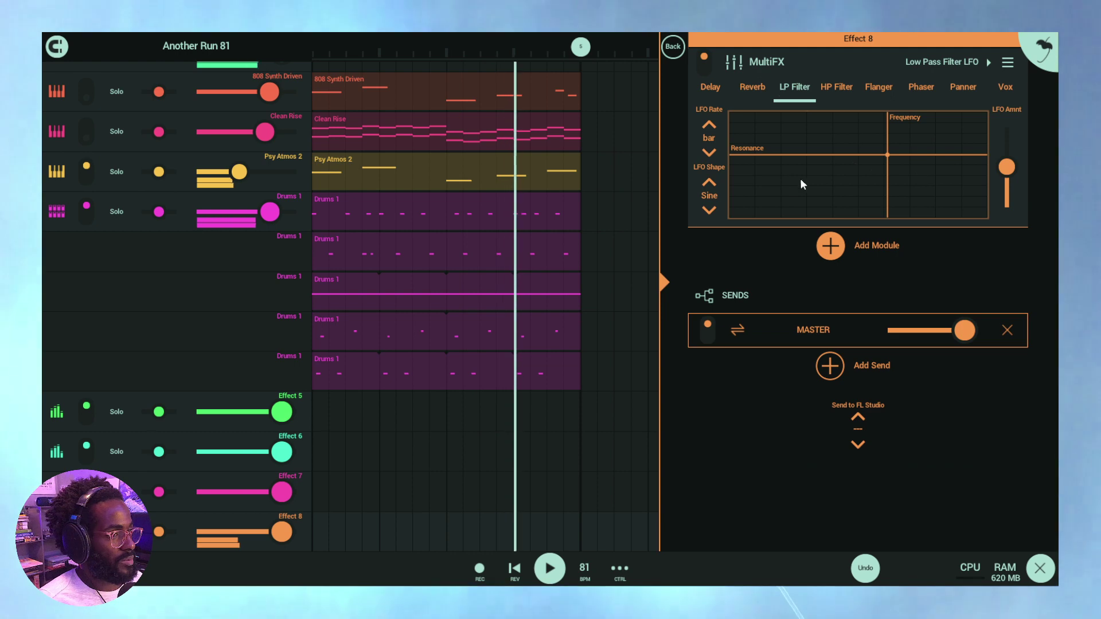
click(708, 140)
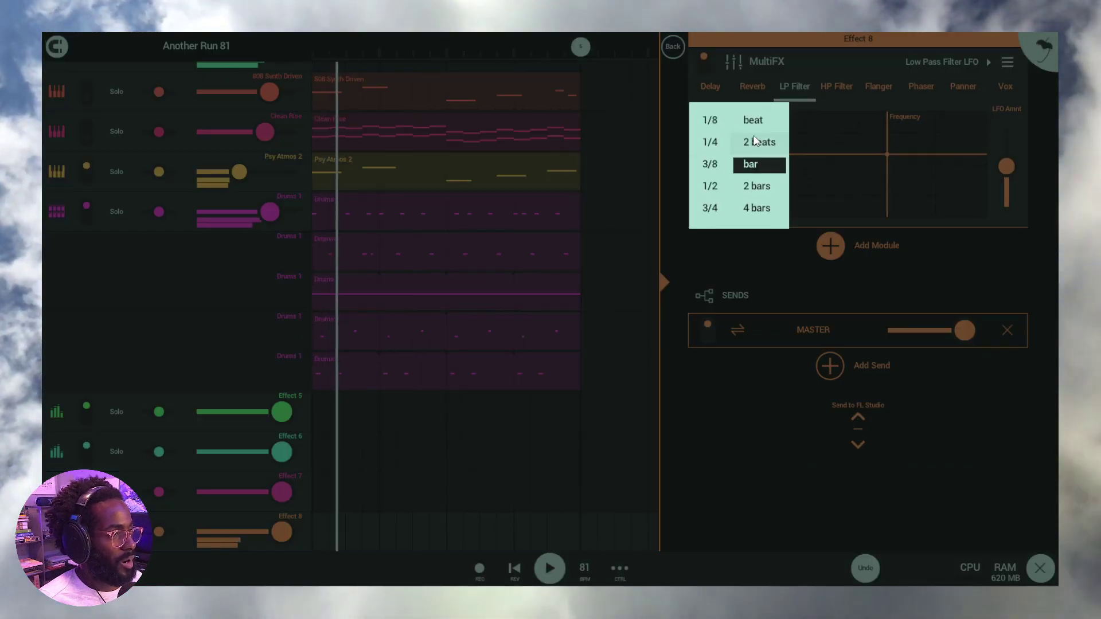
click(753, 122)
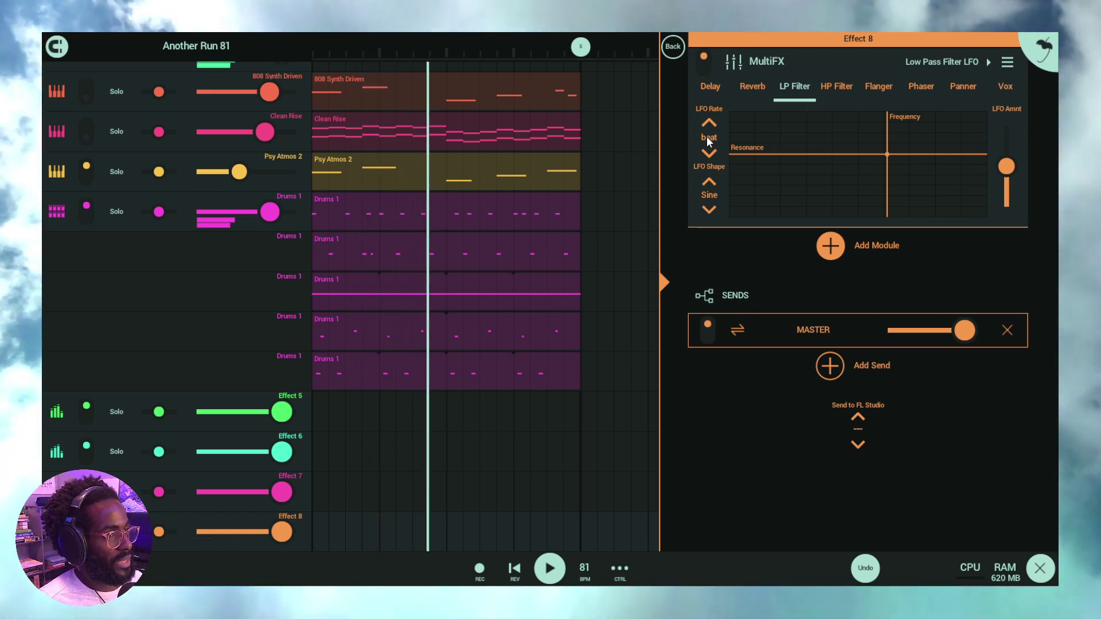
click(708, 140)
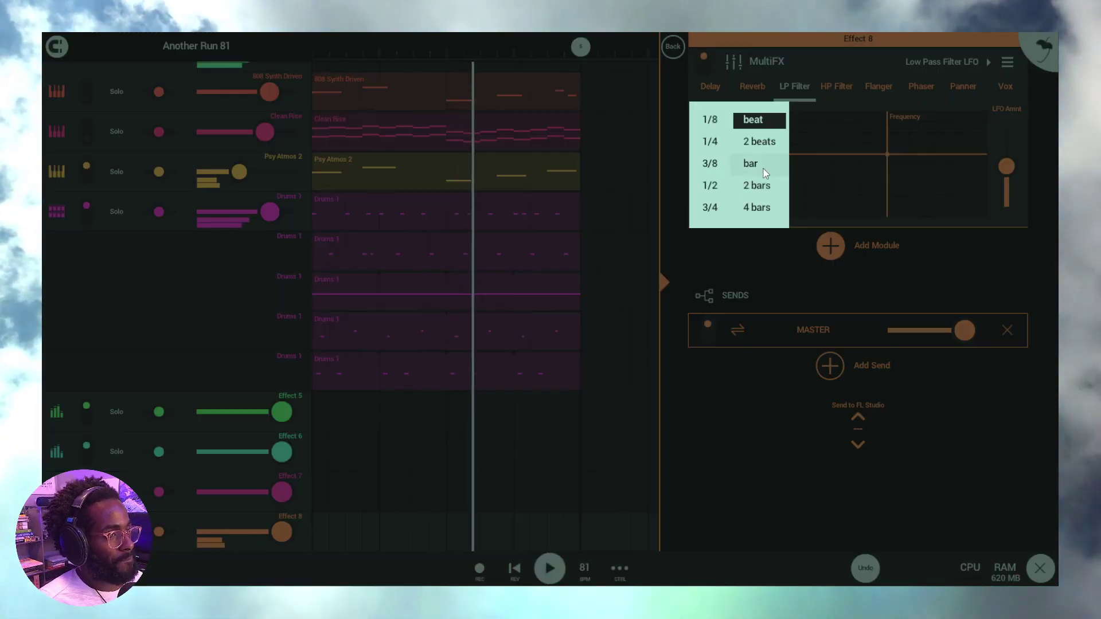
click(769, 162)
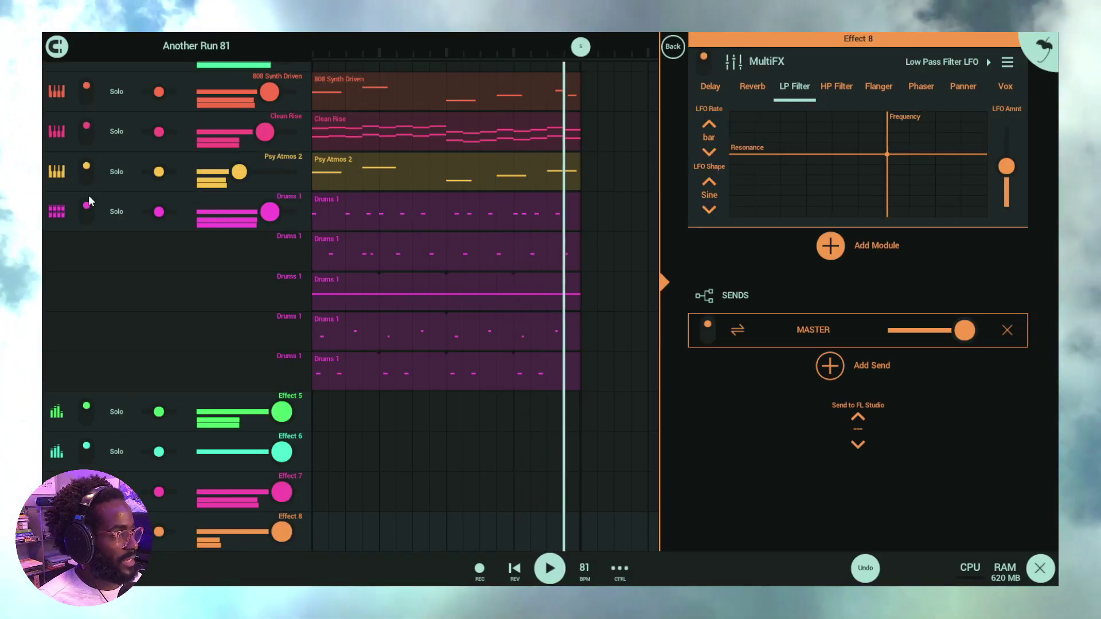
- Mute Drums 1 and review the sends of 808 Synth Driven, Clean Rise and Psy Atmos 2 along with Effect 6's chorus
click(85, 217)
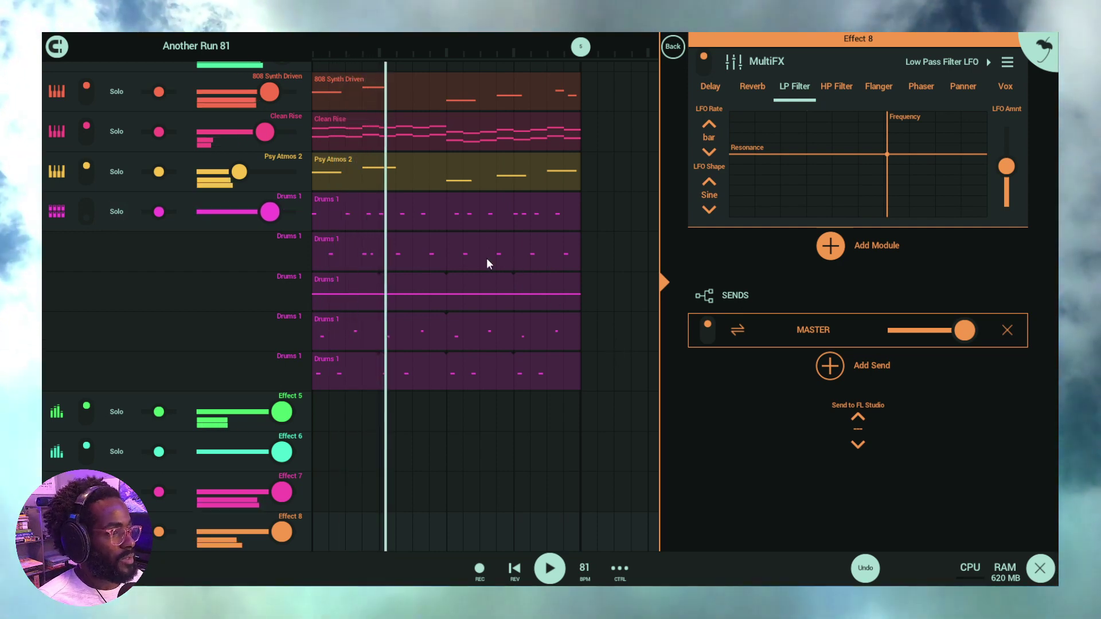
click(54, 93)
click(57, 131)
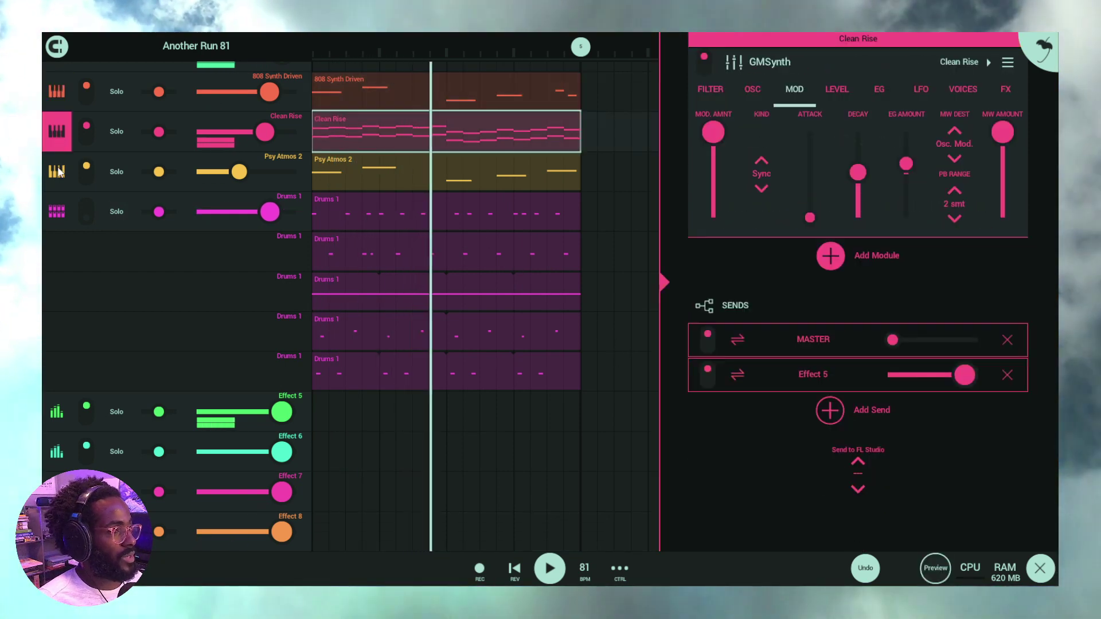
click(57, 172)
scroll(931, 523, down, 2)
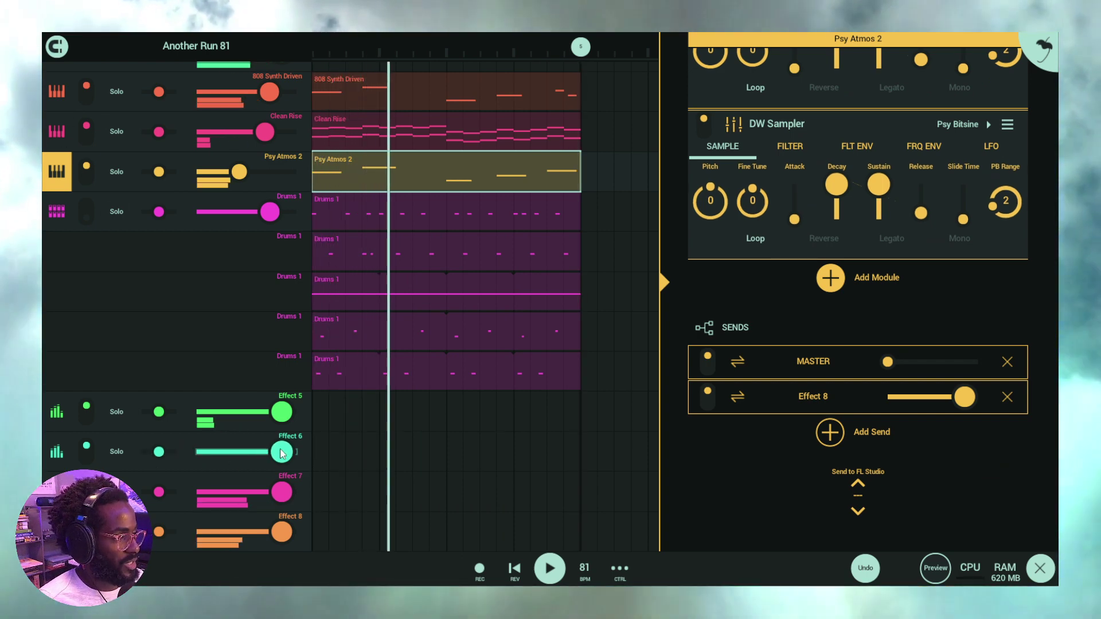
click(155, 456)
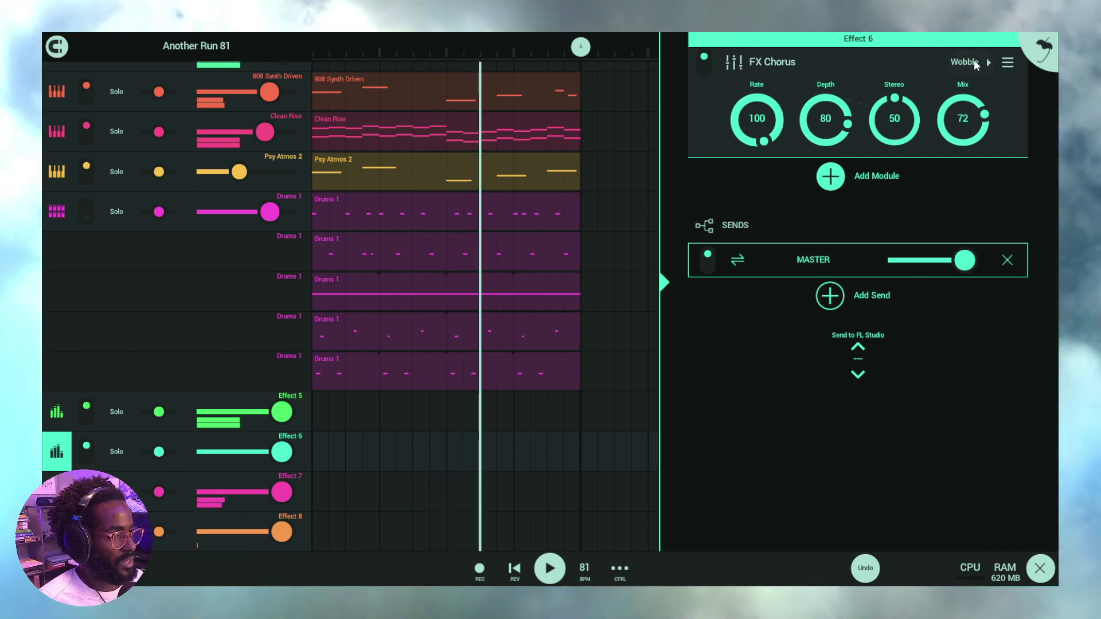
- Unmute Drums 1, add a send to Effect 6 and lower the channel's MASTER send to minimum
click(80, 221)
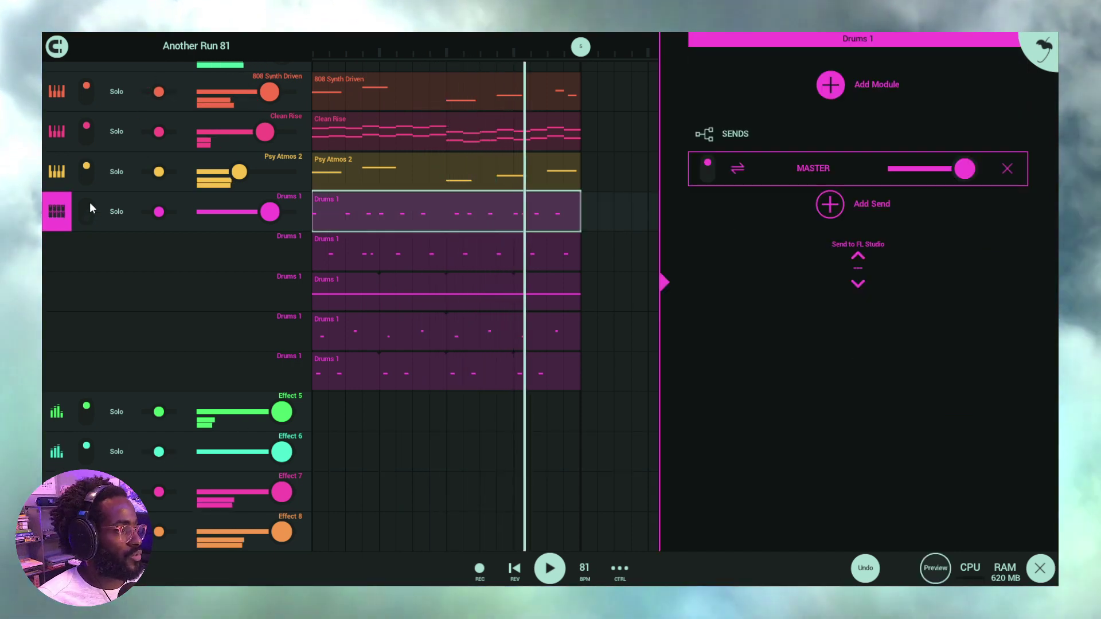
click(85, 212)
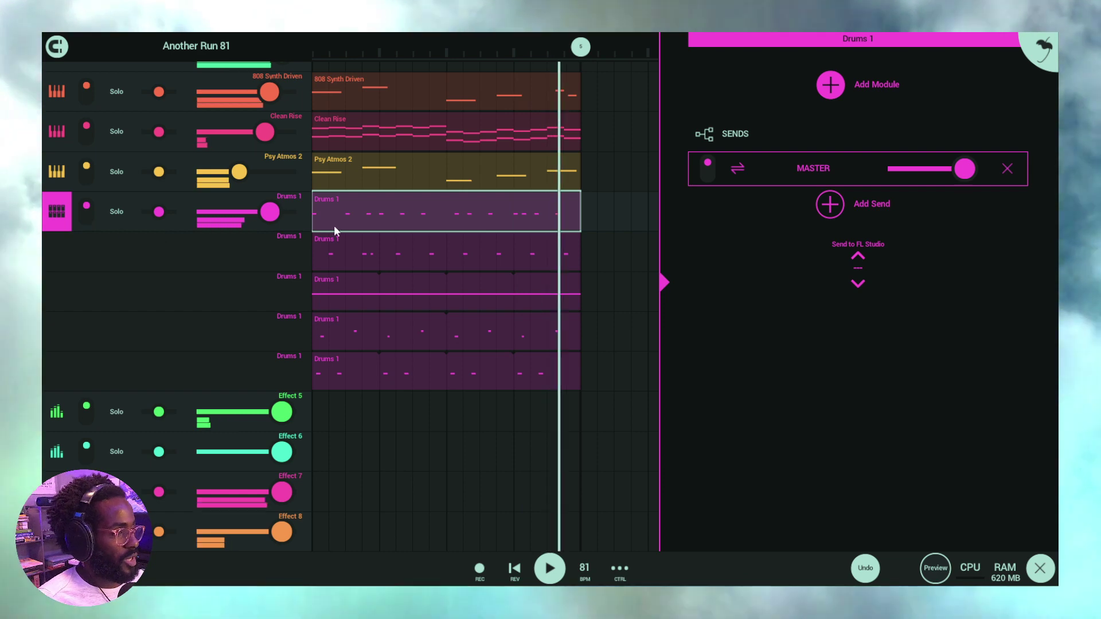
click(861, 204)
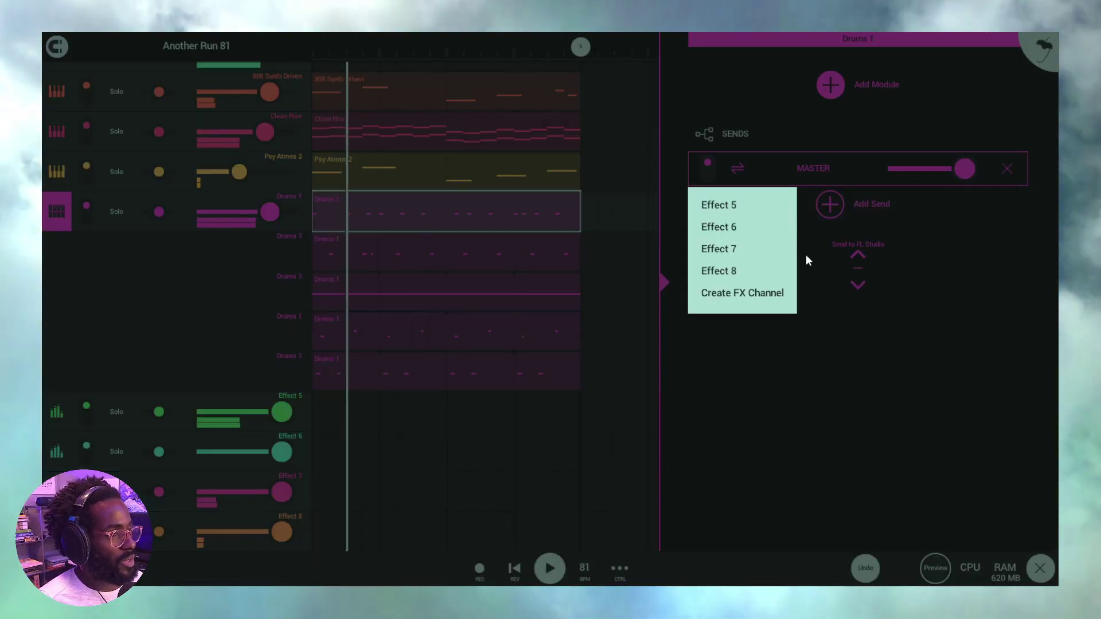
click(746, 228)
drag(945, 177, 859, 174)
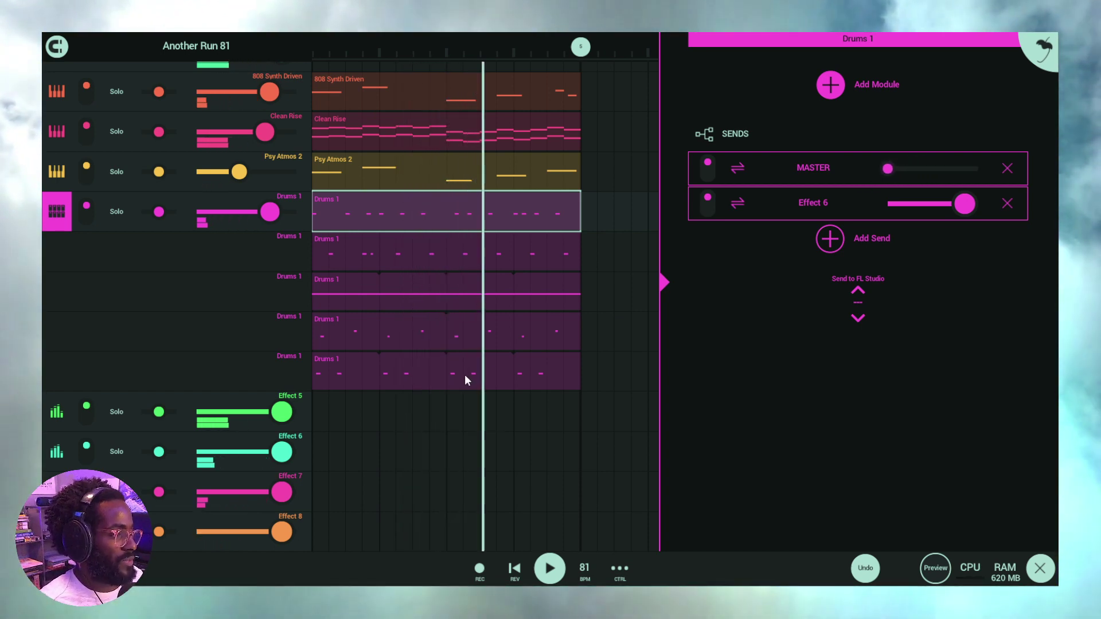
- Check the levels of all channels in the mixer view and return to the playlist
scroll(204, 384, down, 1)
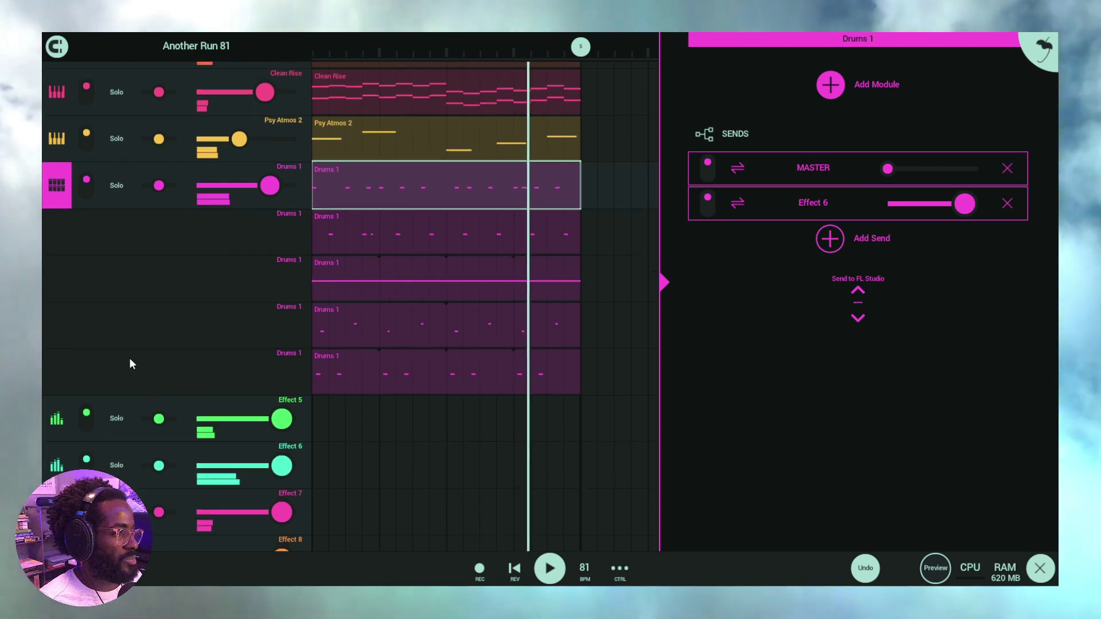
scroll(129, 361, up, 2)
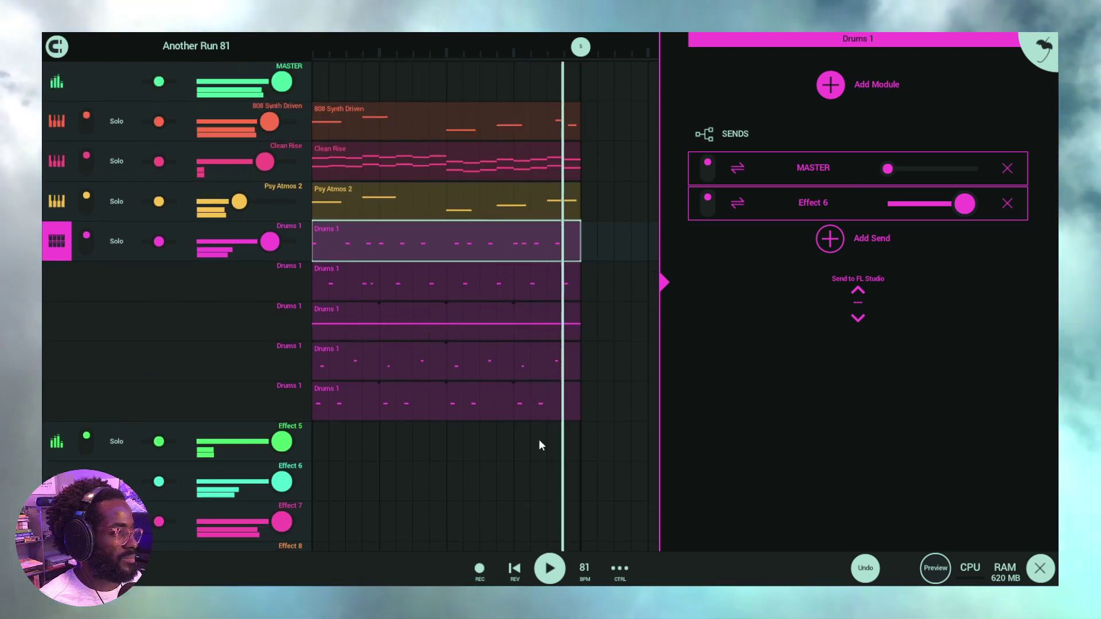
click(57, 83)
click(57, 83)
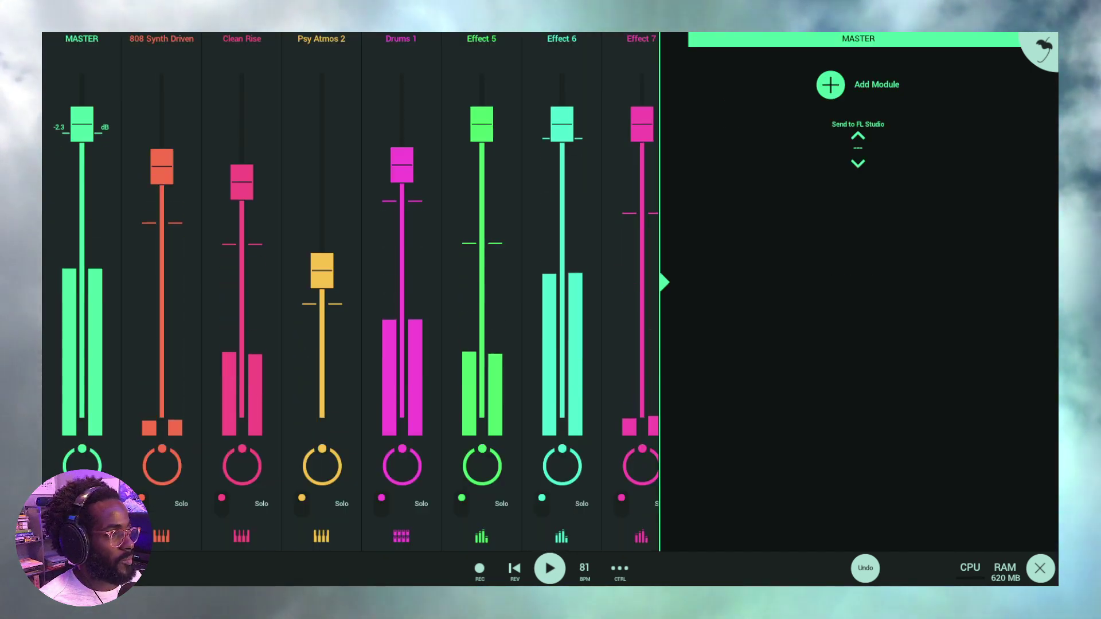
click(87, 412)
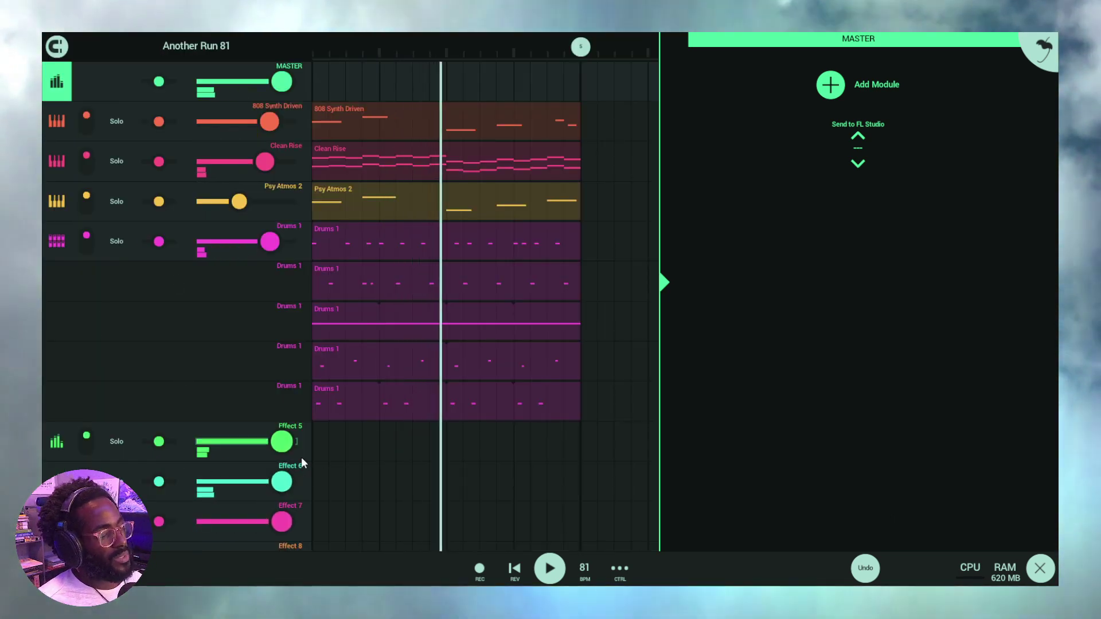
- Set Effect 6's chorus to Rate 70, Depth 69 and Stereo 63, reaching it from the Drums 1 send
click(57, 241)
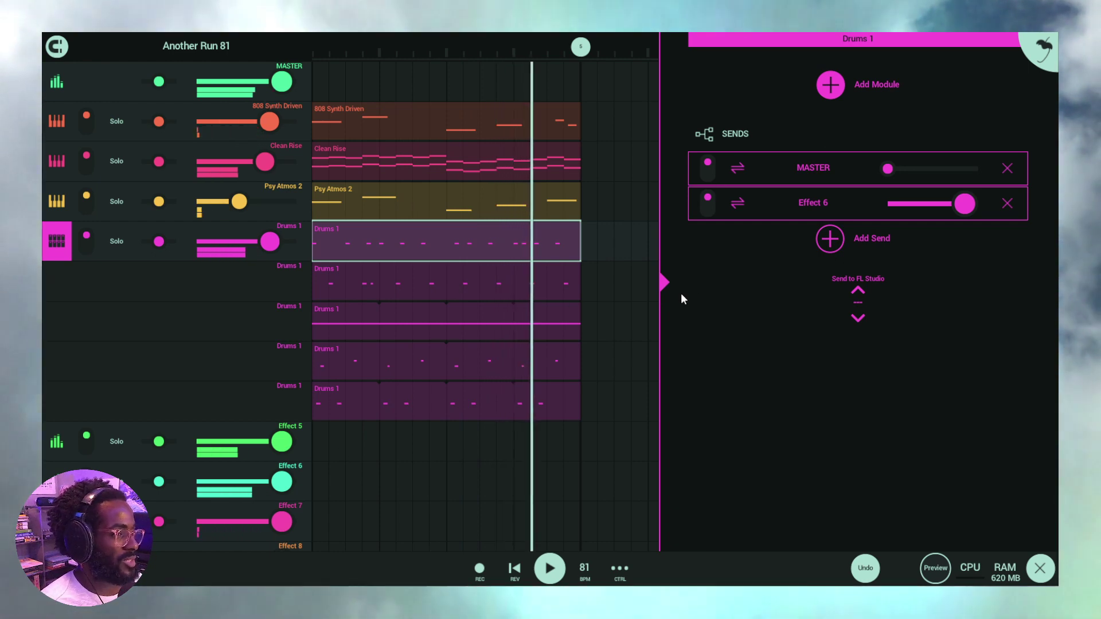
click(811, 204)
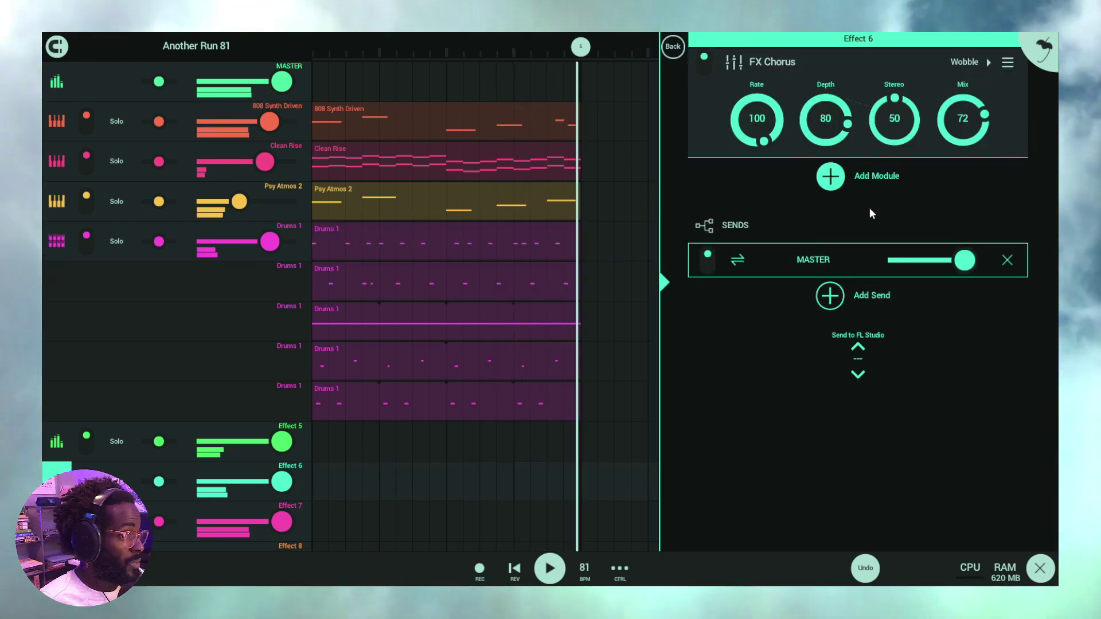
drag(895, 121, 889, 44)
drag(818, 116, 825, 179)
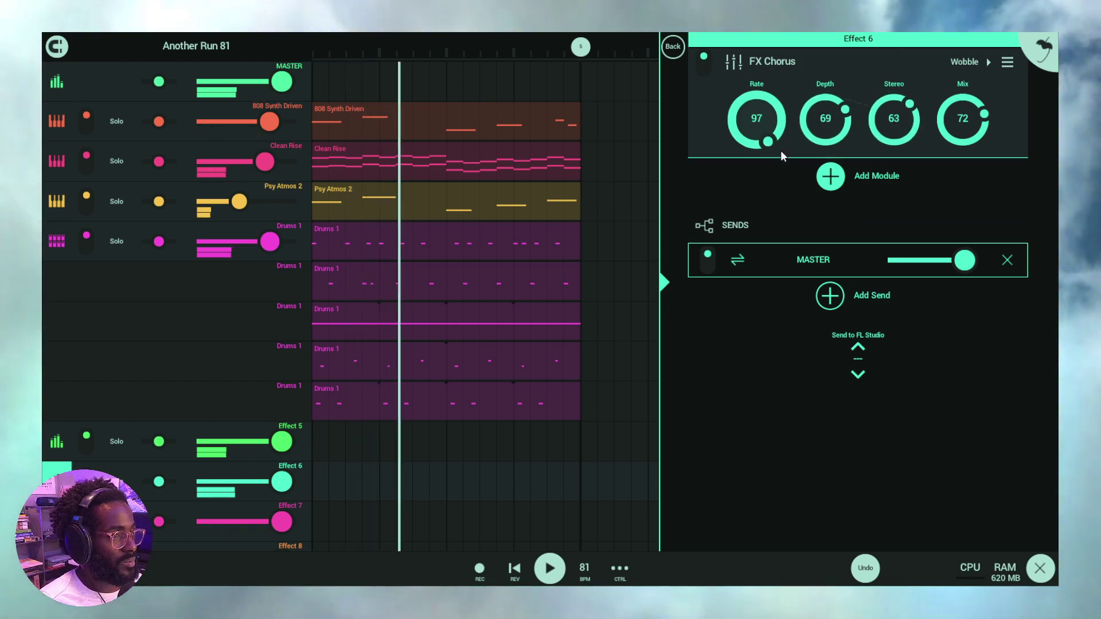
drag(780, 150, 772, 239)
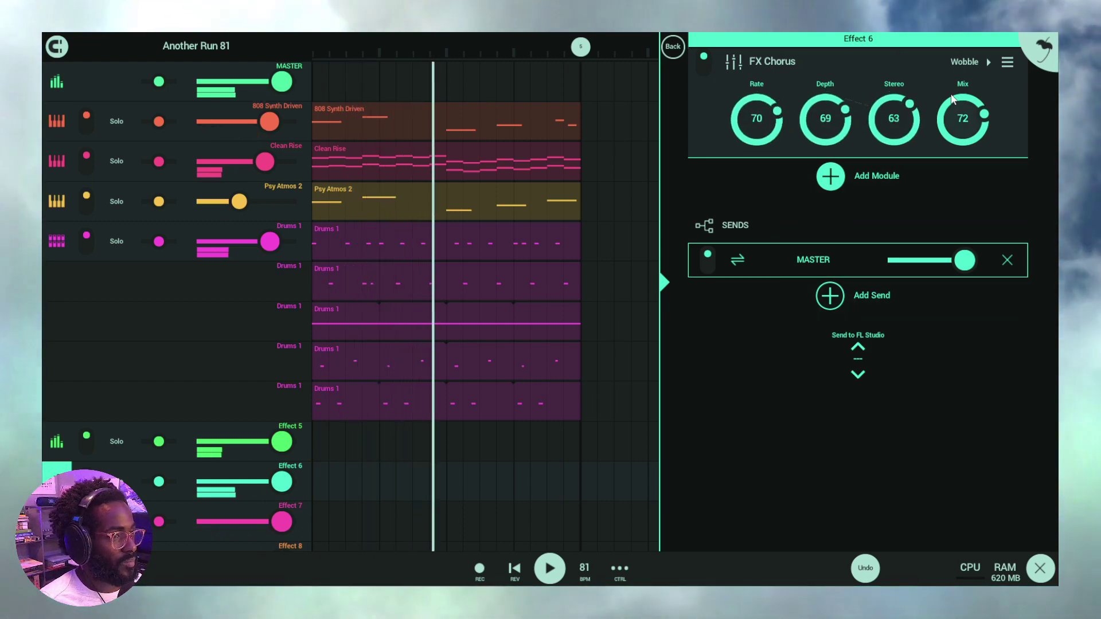
- Try the Slow preset on Effect 6's FX Chorus and load the Strong preset instead
click(969, 61)
click(246, 148)
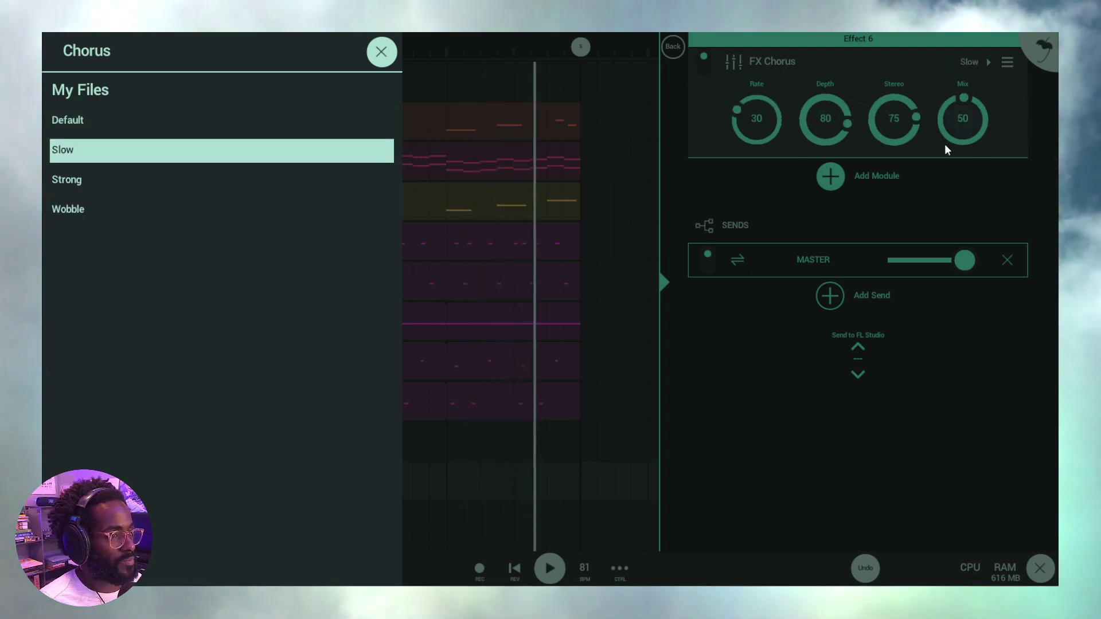
click(147, 185)
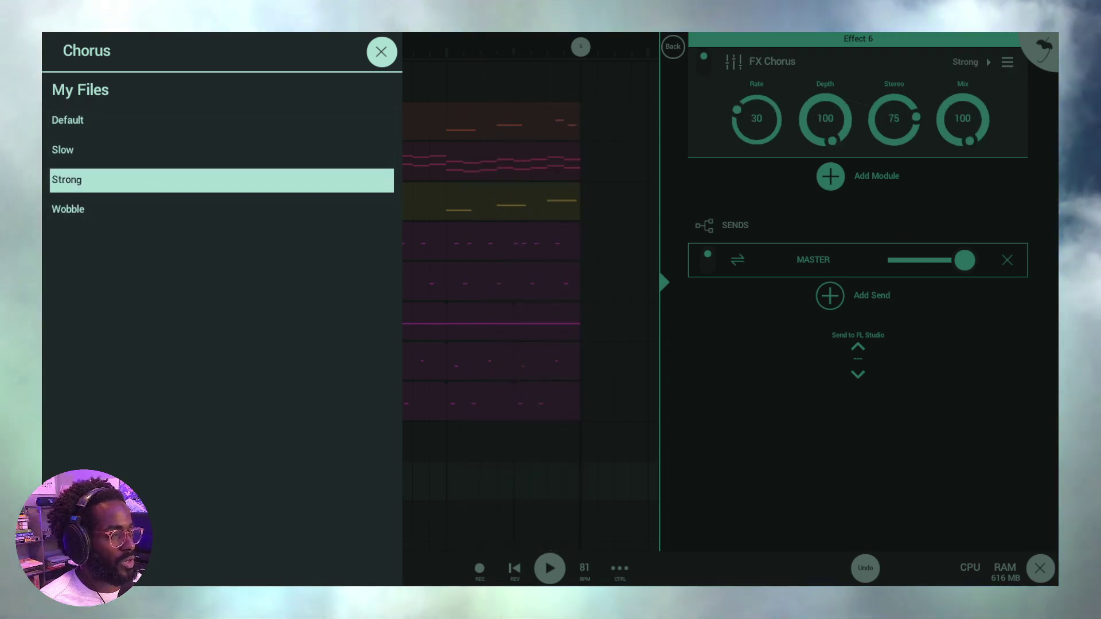
click(1048, 222)
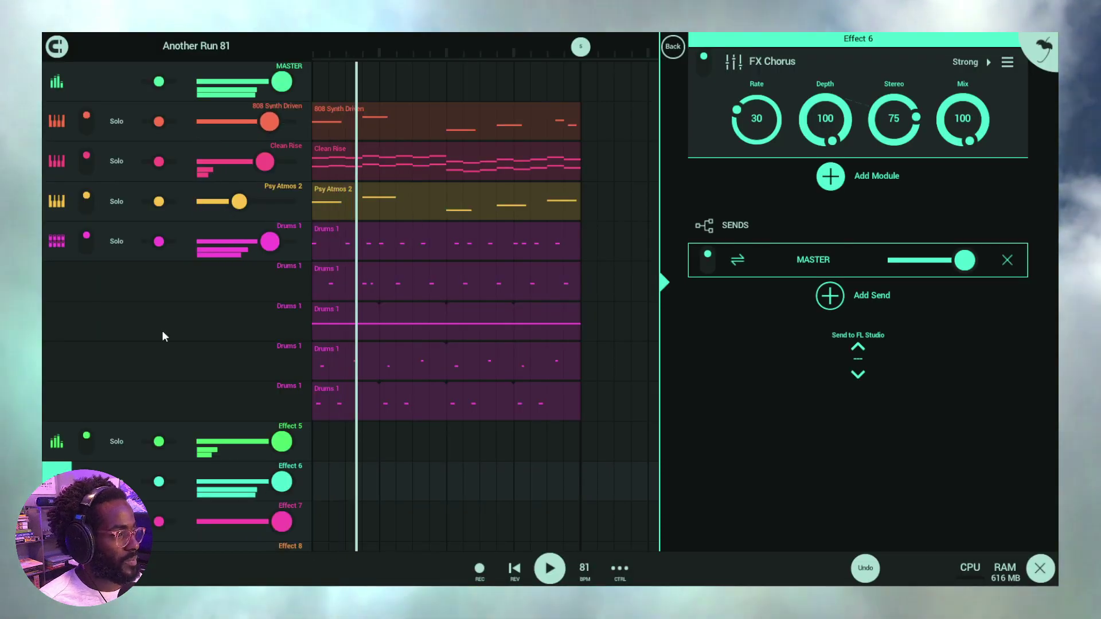
- Lower the Drums 1 channel's volume slightly in the mixer view
click(63, 92)
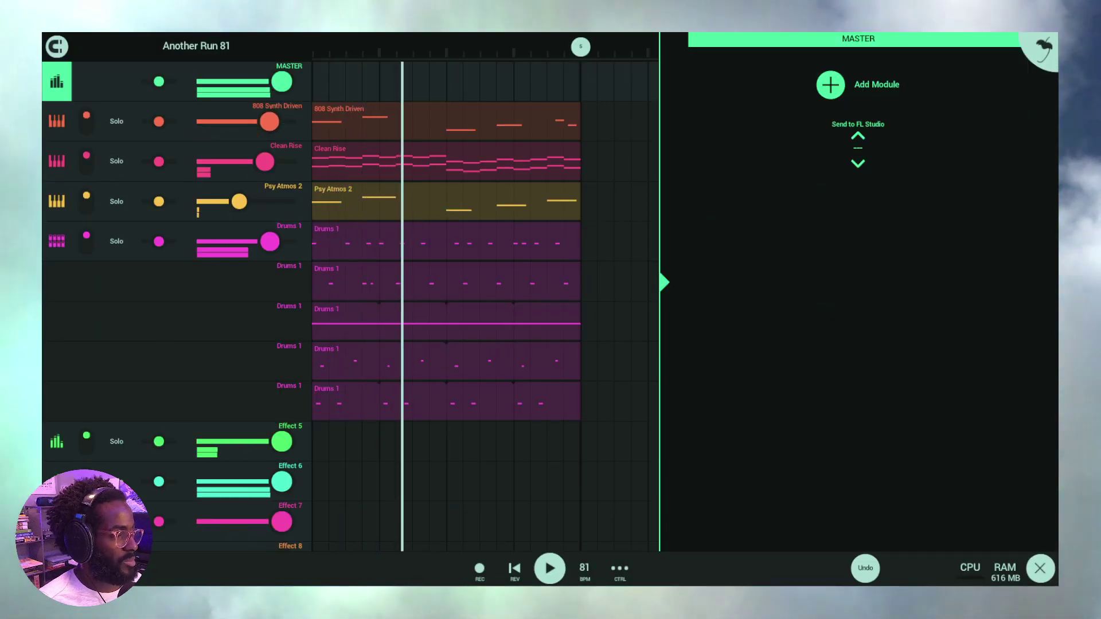
click(64, 92)
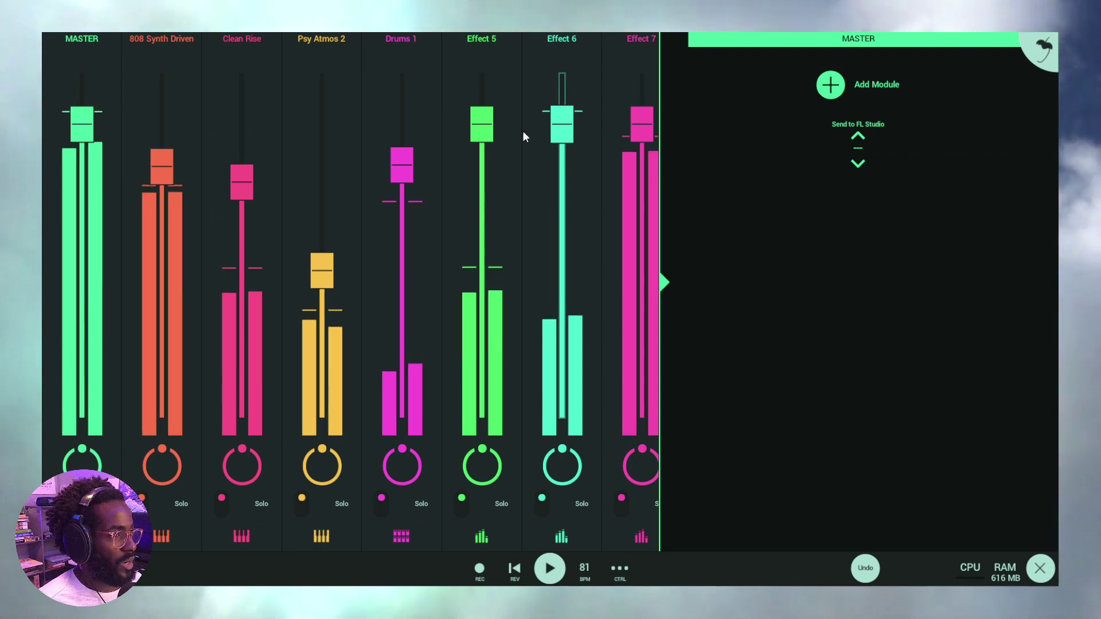
drag(411, 167, 408, 193)
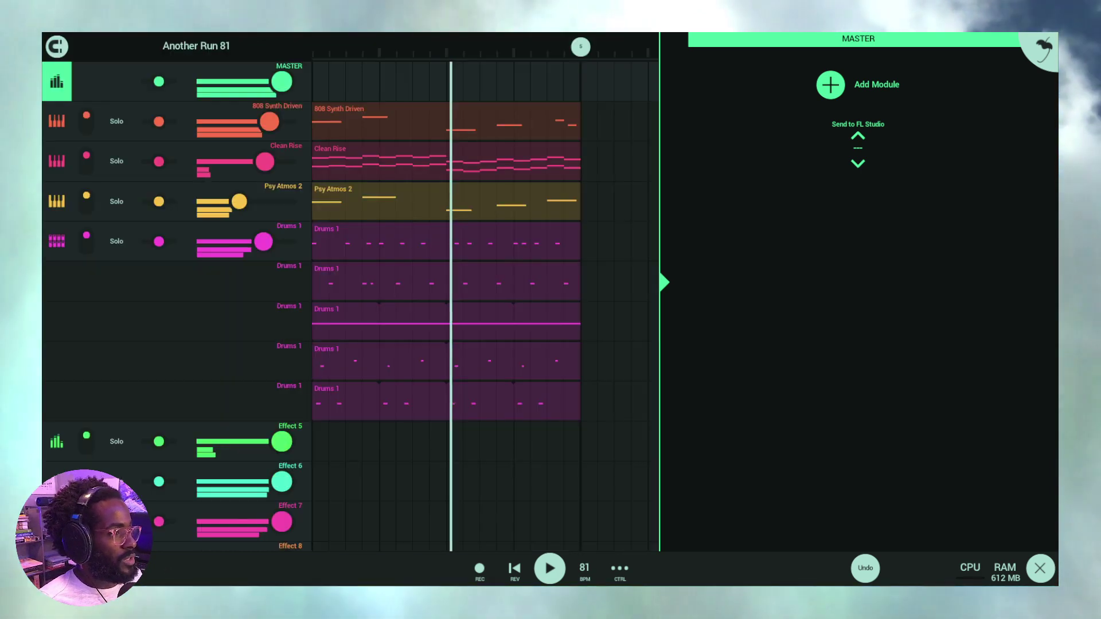
- Inspect the kick pattern in the first Drums 1 clip and close the drum editor
click(60, 250)
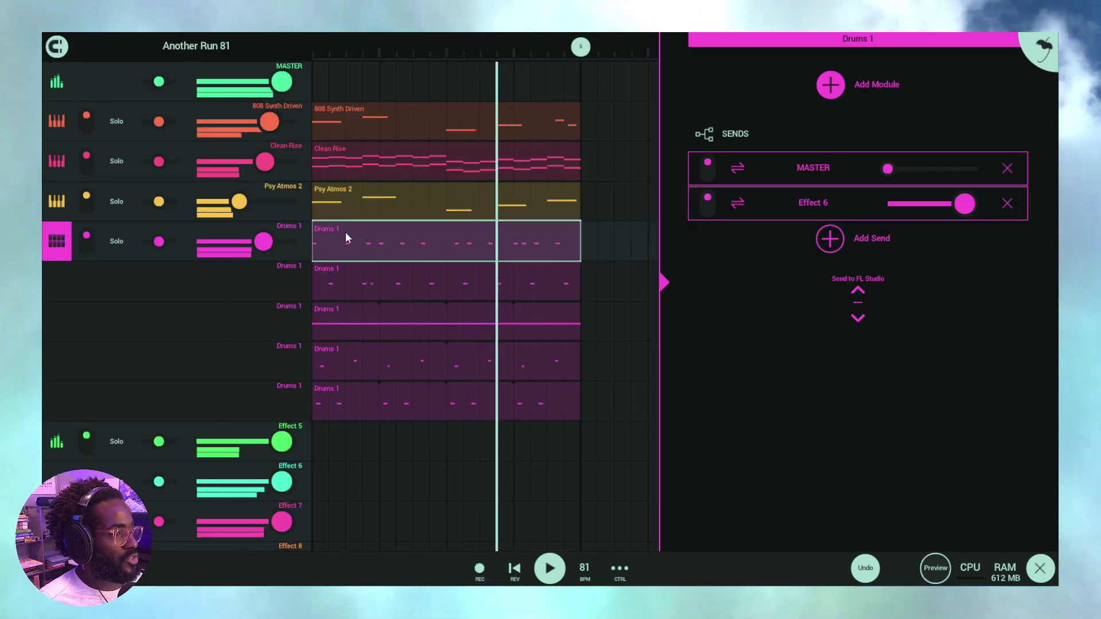
double_click(336, 244)
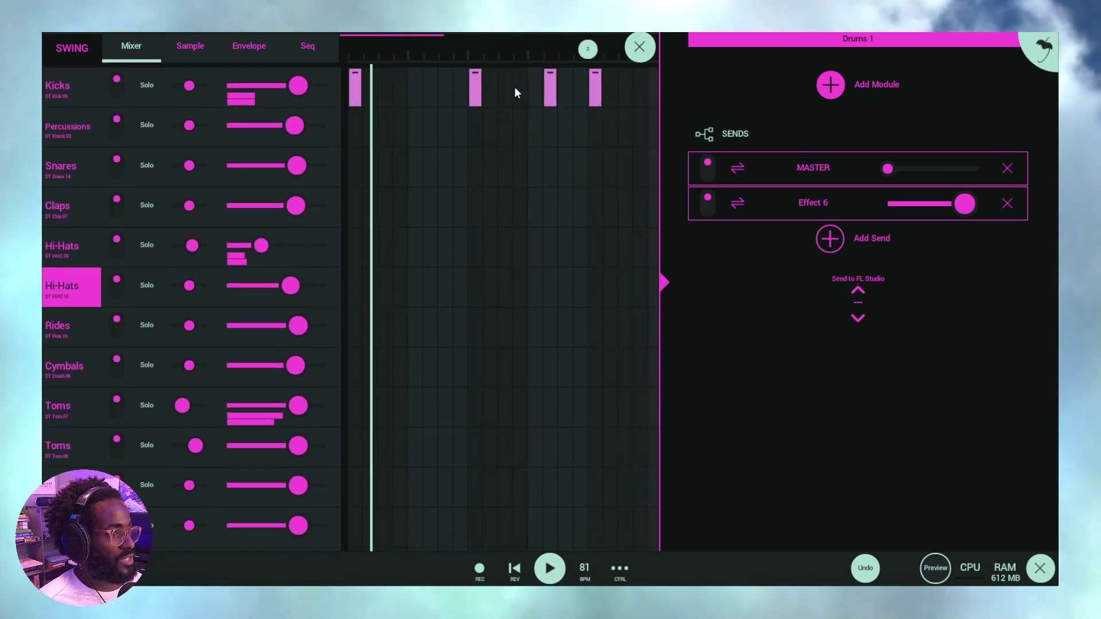
click(639, 46)
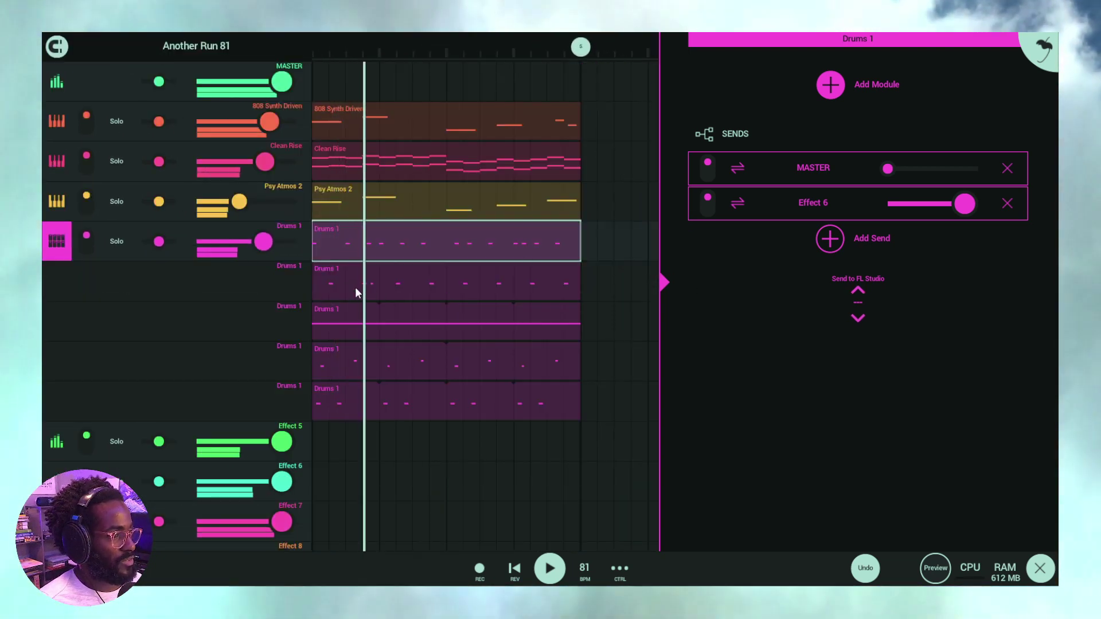
- Hide the channel's modules and sends, open the second Drums 1 clip for editing and select its Percussions sound
click(664, 282)
click(394, 276)
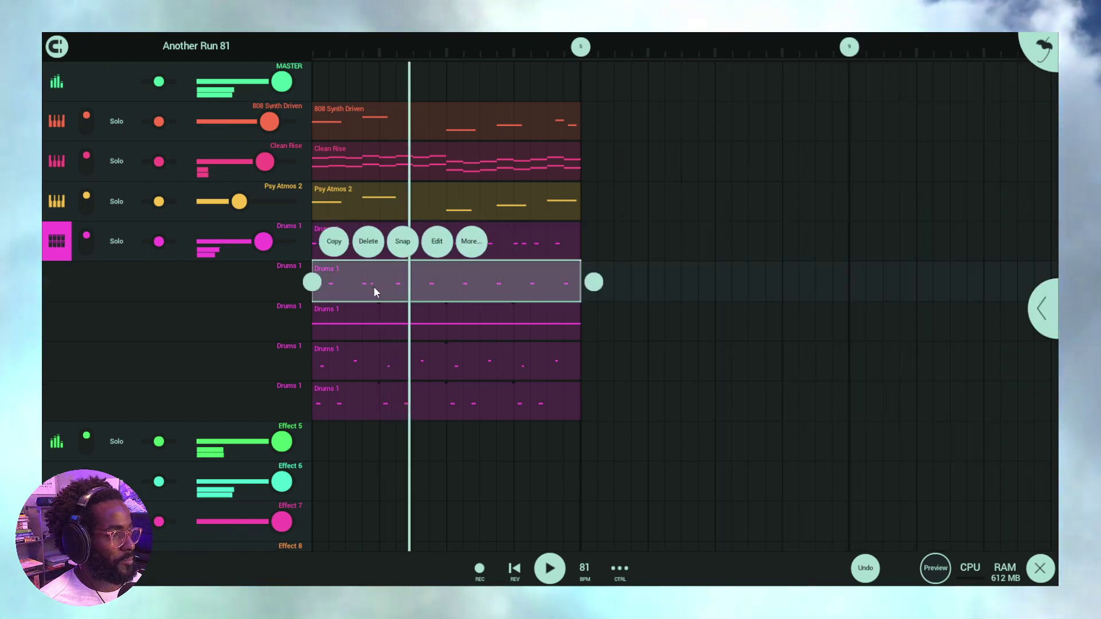
click(368, 241)
click(56, 130)
drag(54, 125, 78, 132)
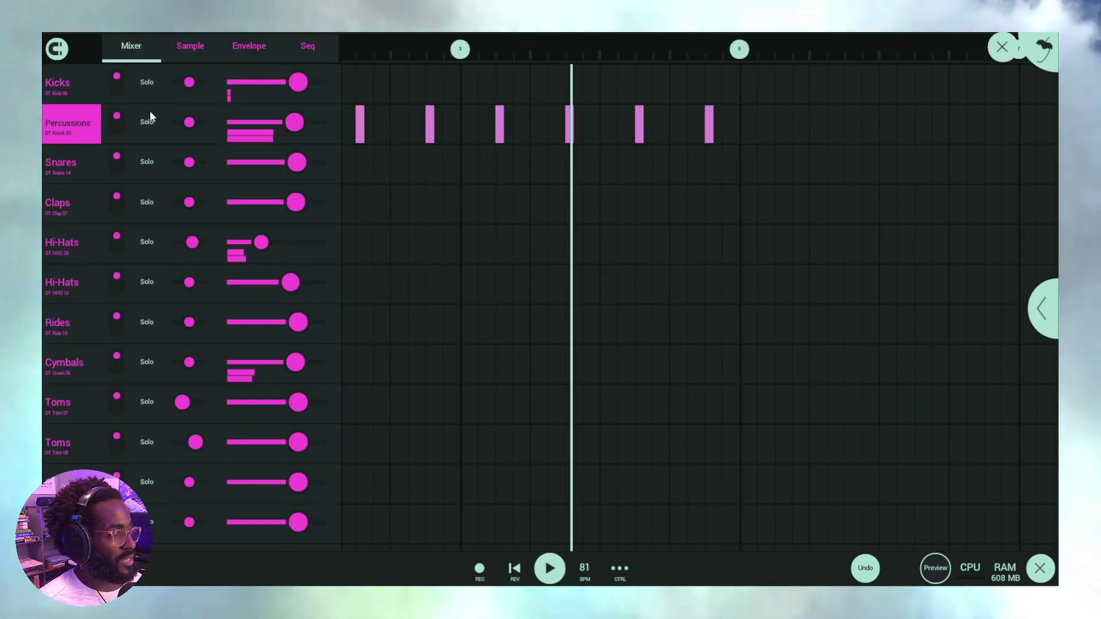
- Display the sequencer settings of the drum sounds and examine the Percussions pattern in the second Drums 1 clip
click(311, 53)
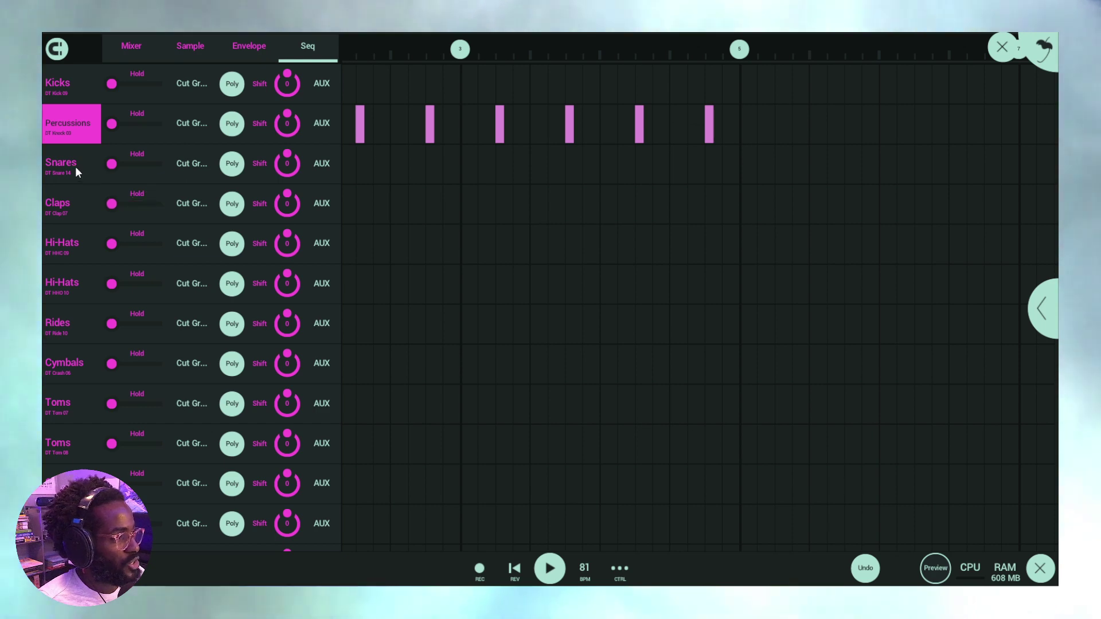
click(58, 204)
click(62, 242)
click(65, 274)
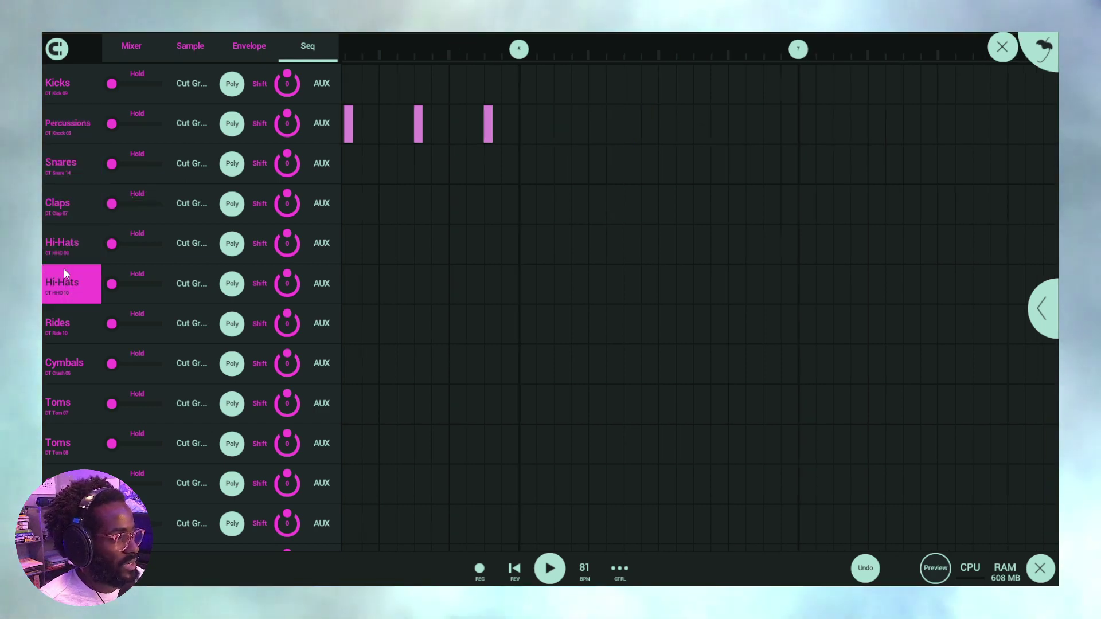
click(59, 131)
drag(477, 173, 703, 198)
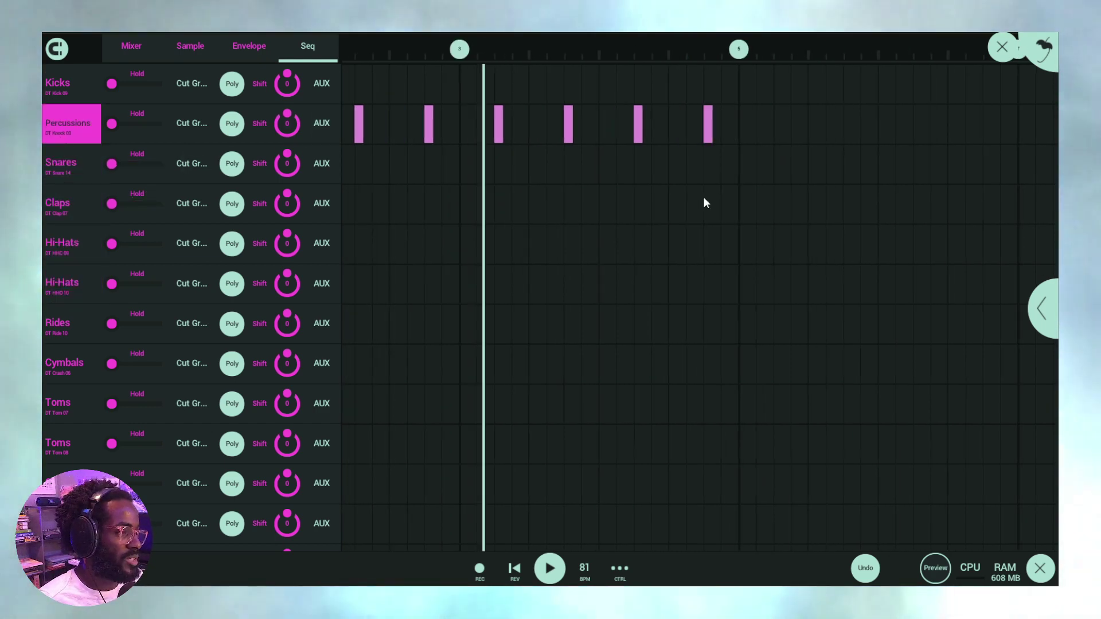
drag(539, 180, 755, 184)
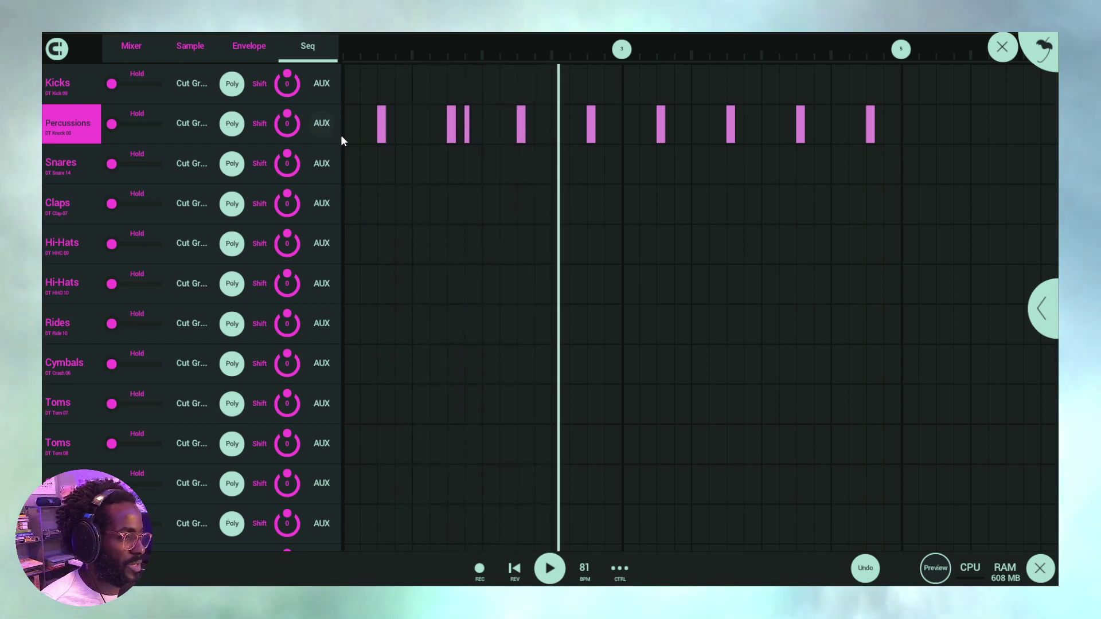
- Enlarge the drum pad area, route the Percussions sound to Effect 5 after trying Effect 6, and close the clip editor
click(74, 127)
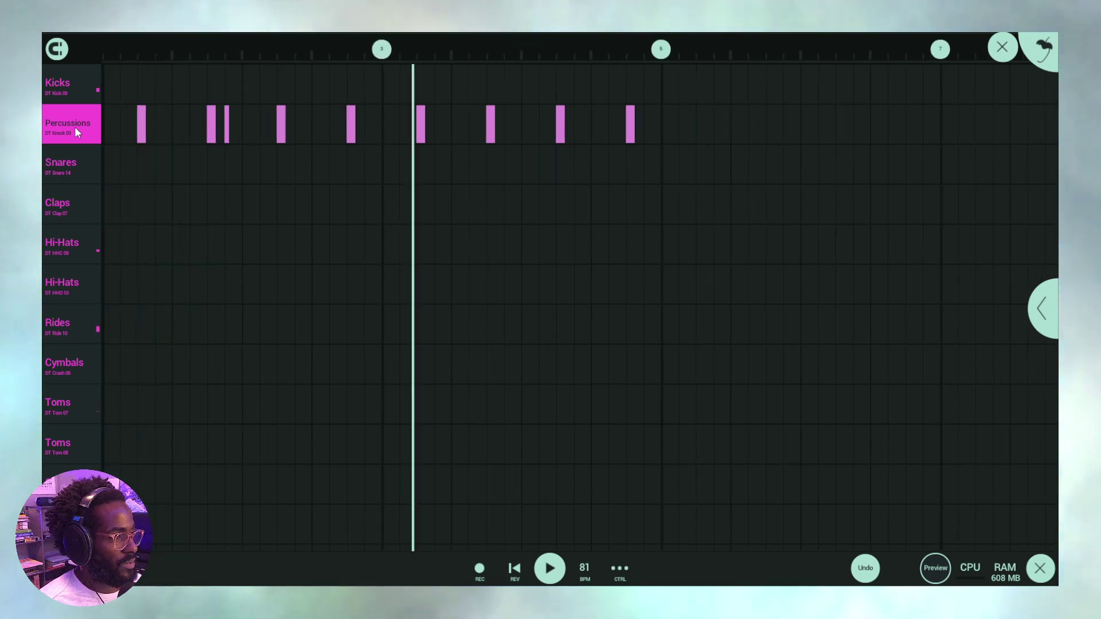
click(75, 126)
drag(341, 560, 418, 258)
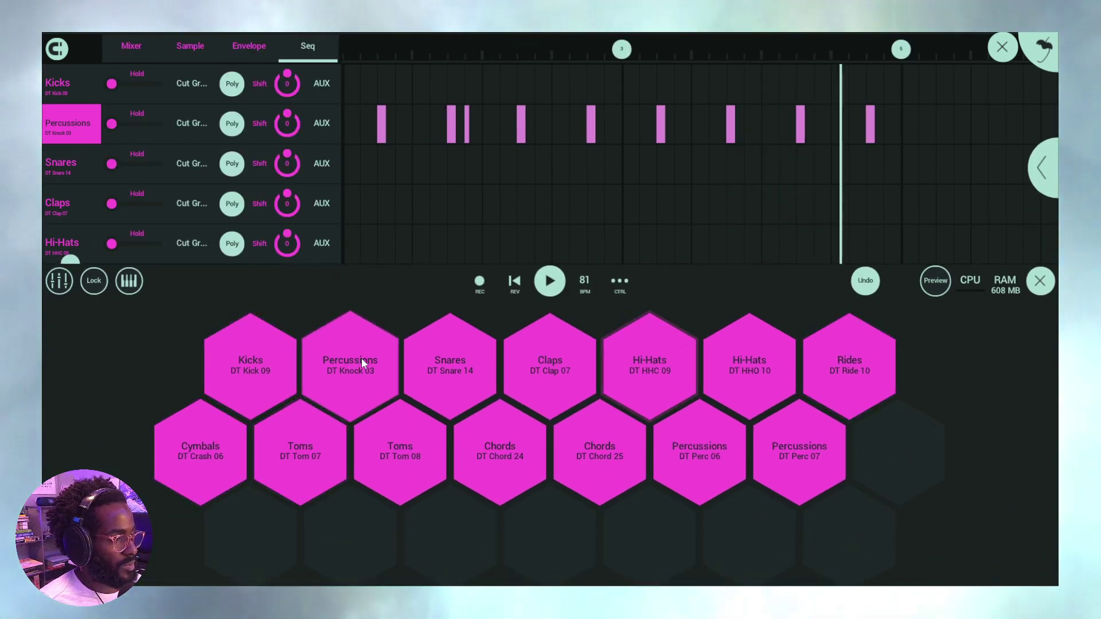
click(321, 136)
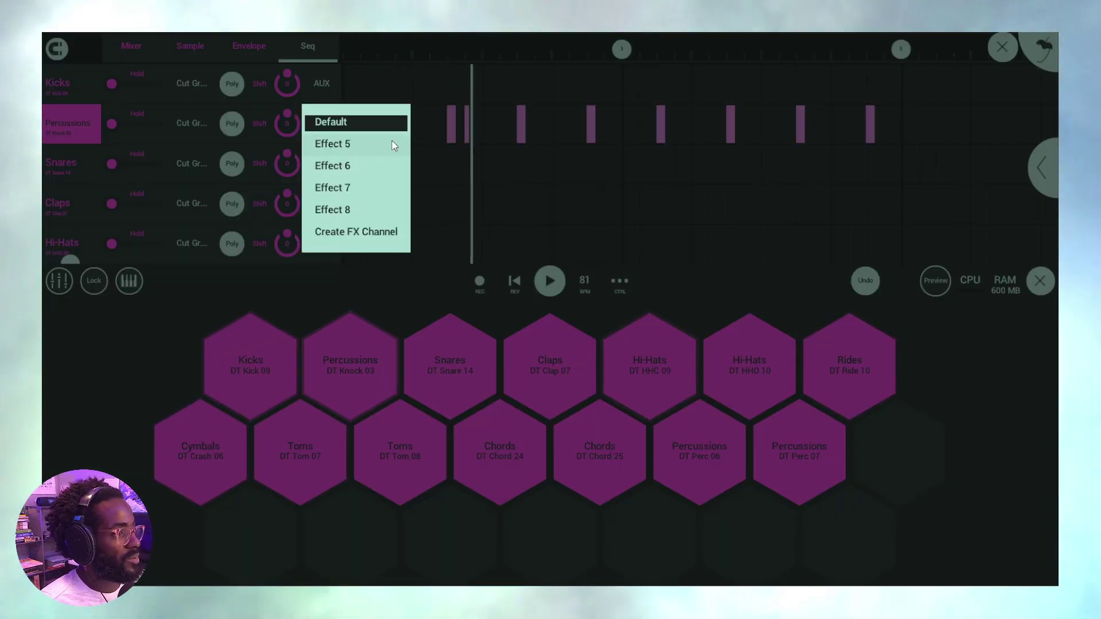
click(393, 168)
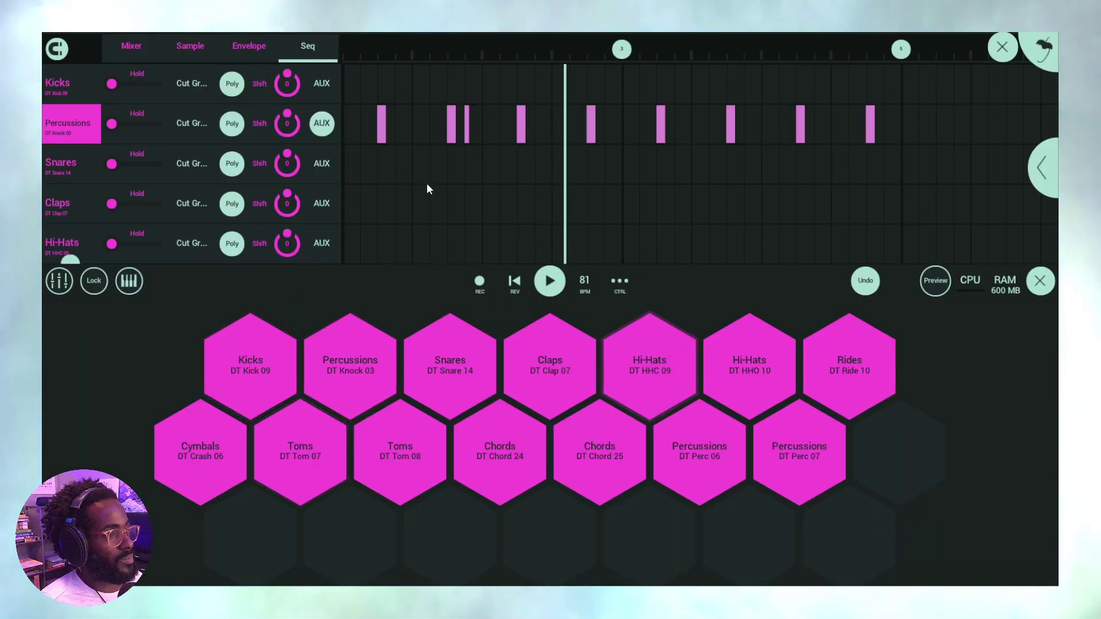
click(322, 128)
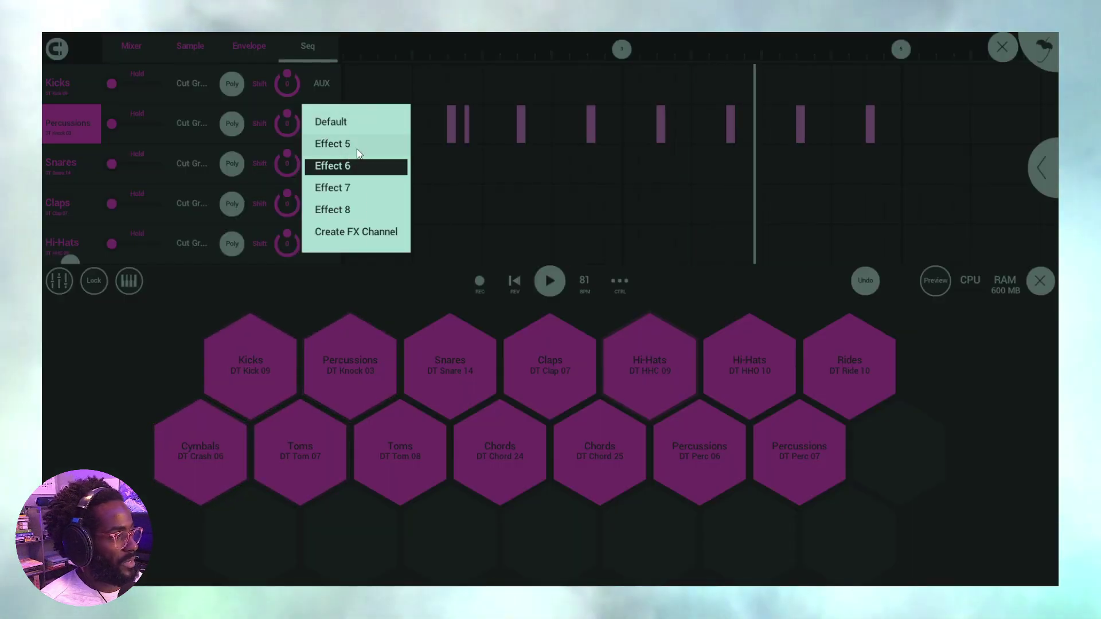
click(358, 153)
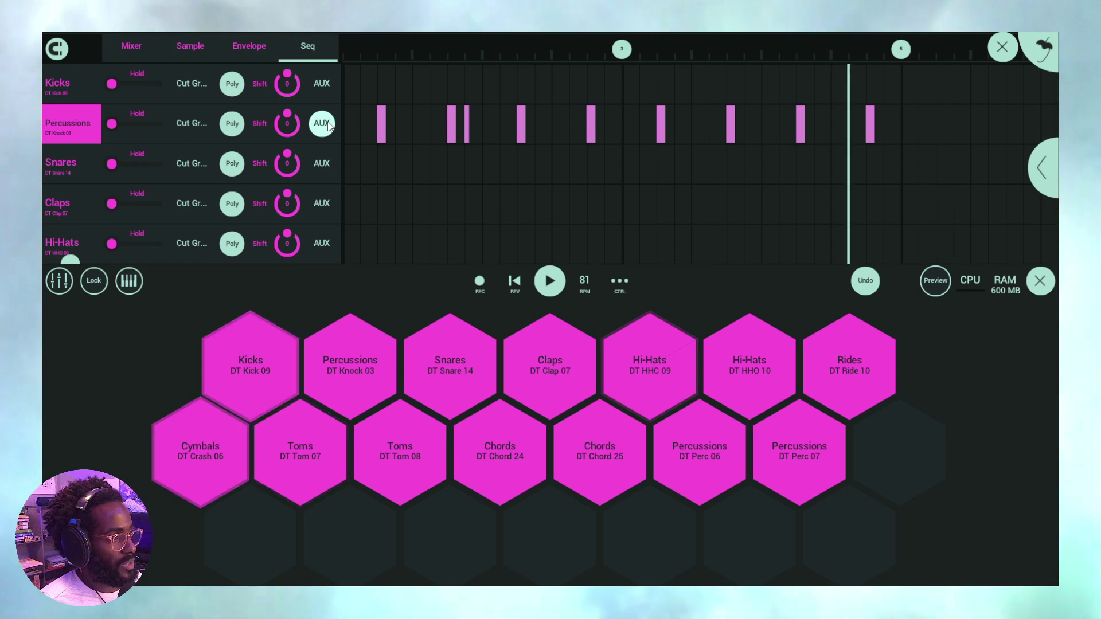
click(1002, 47)
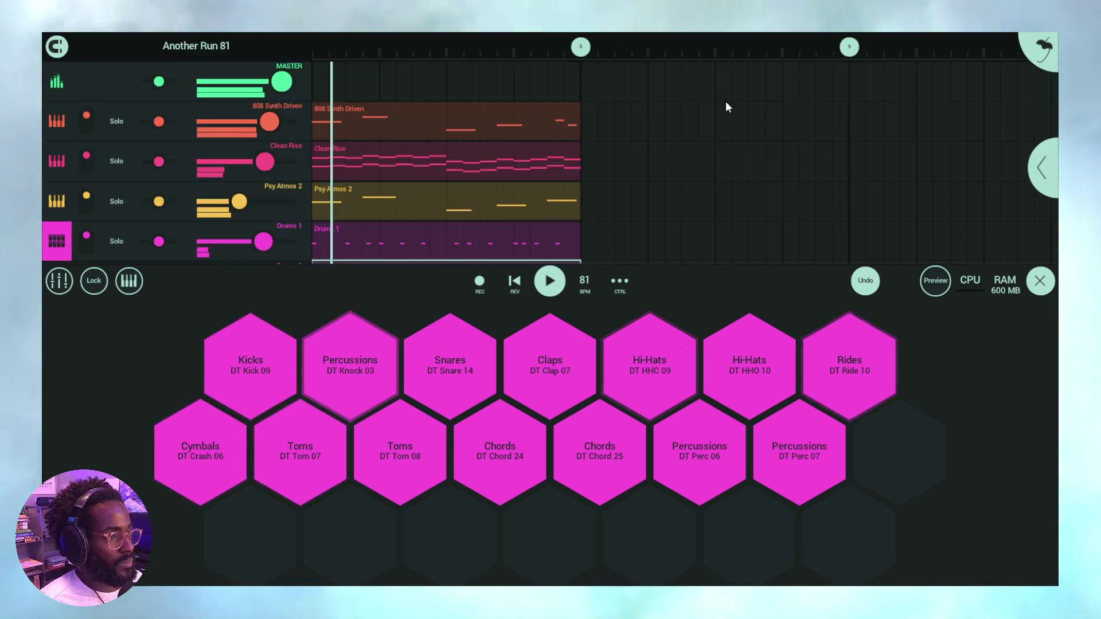
- Open the third Drums 1 clip for editing and solo the DT HHC 09 Hi-Hats sound
scroll(614, 197, down, 3)
click(360, 206)
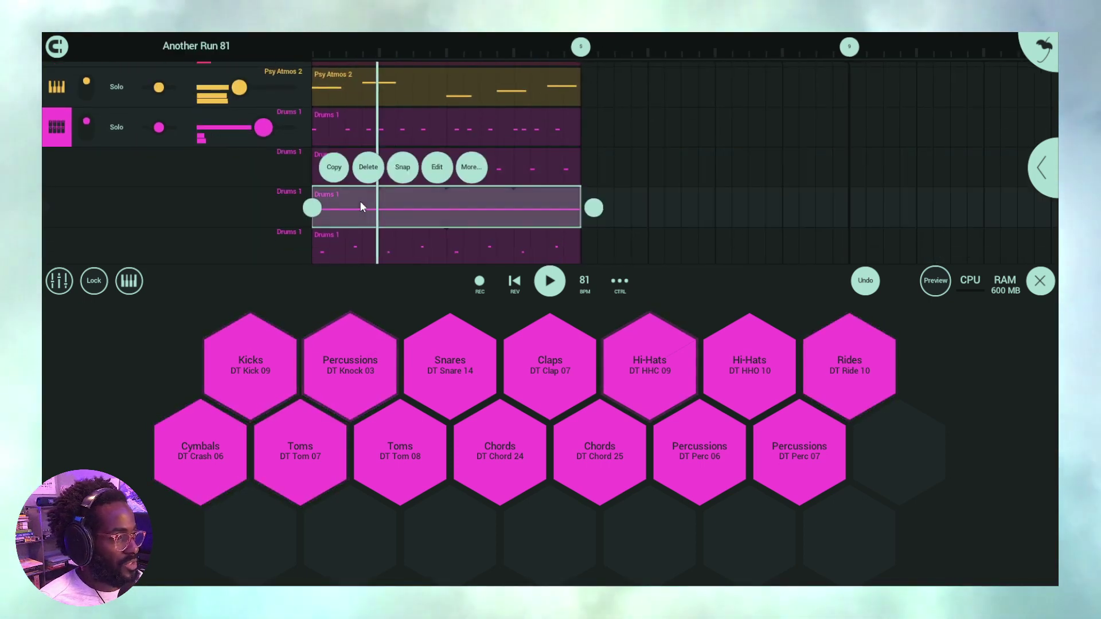
double_click(463, 204)
drag(296, 163, 263, 163)
click(191, 163)
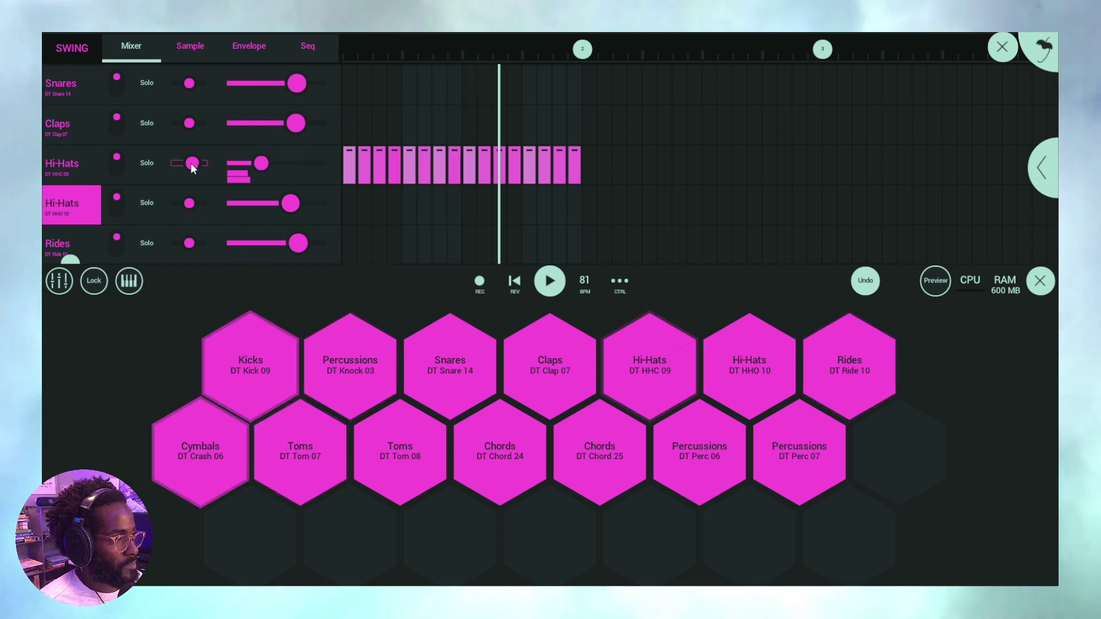
click(148, 163)
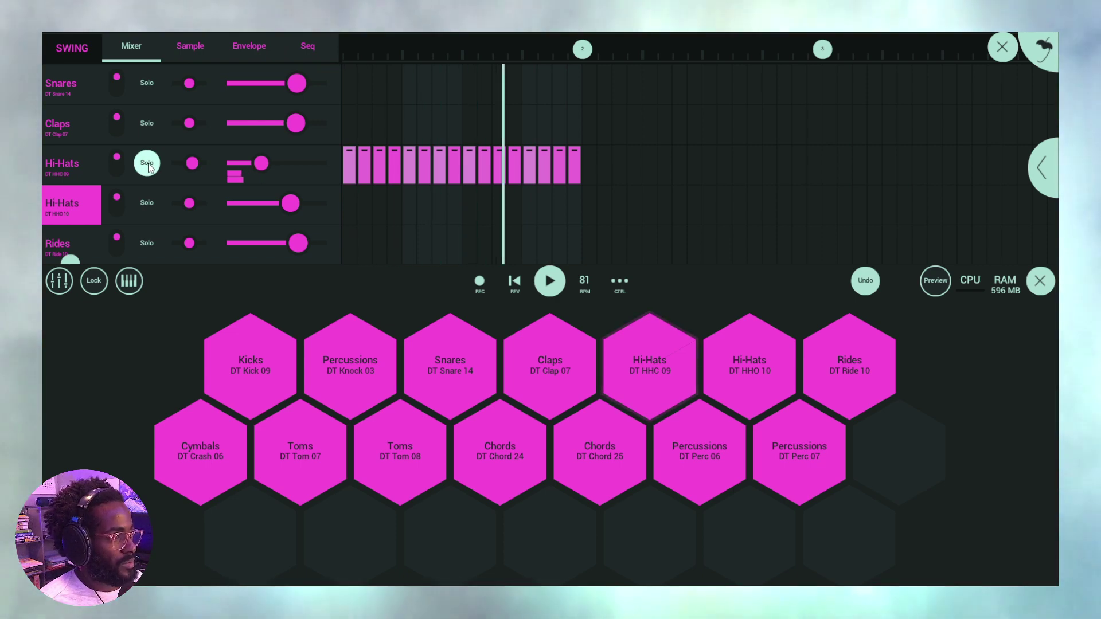
- Route the DT HHC 09 Hi-Hats sound to Effect 7 and leave the clip editor
click(311, 47)
click(325, 166)
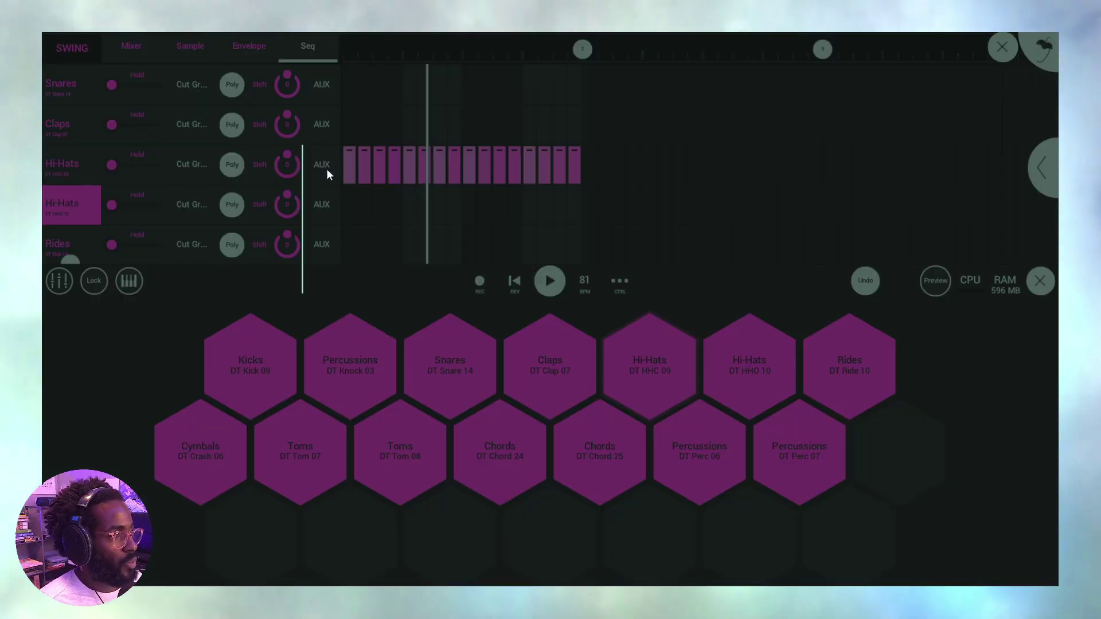
click(378, 231)
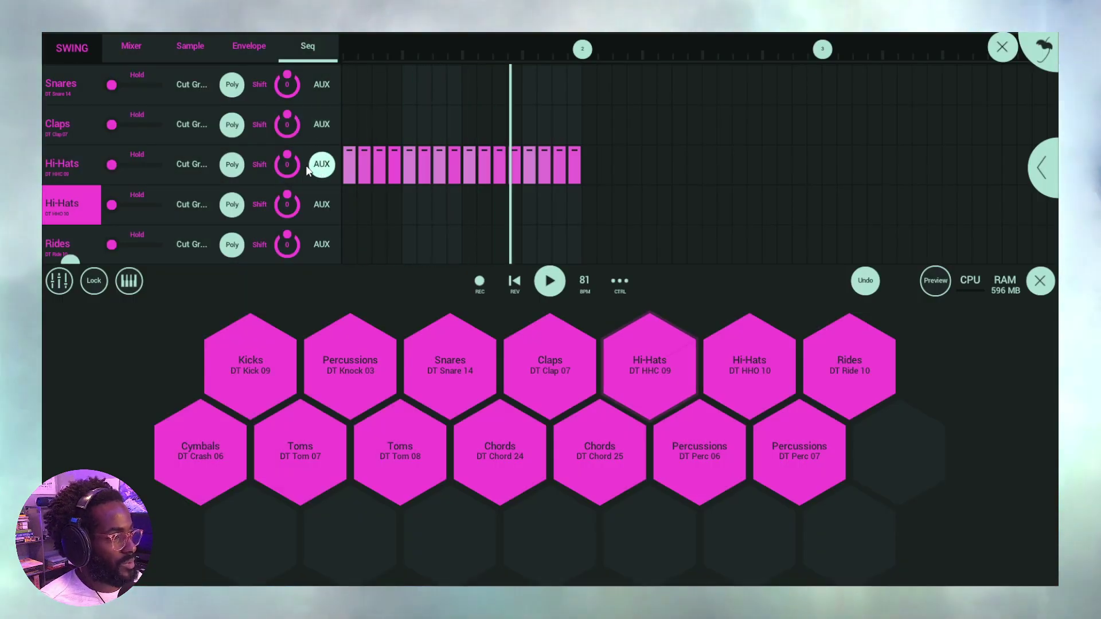
click(131, 46)
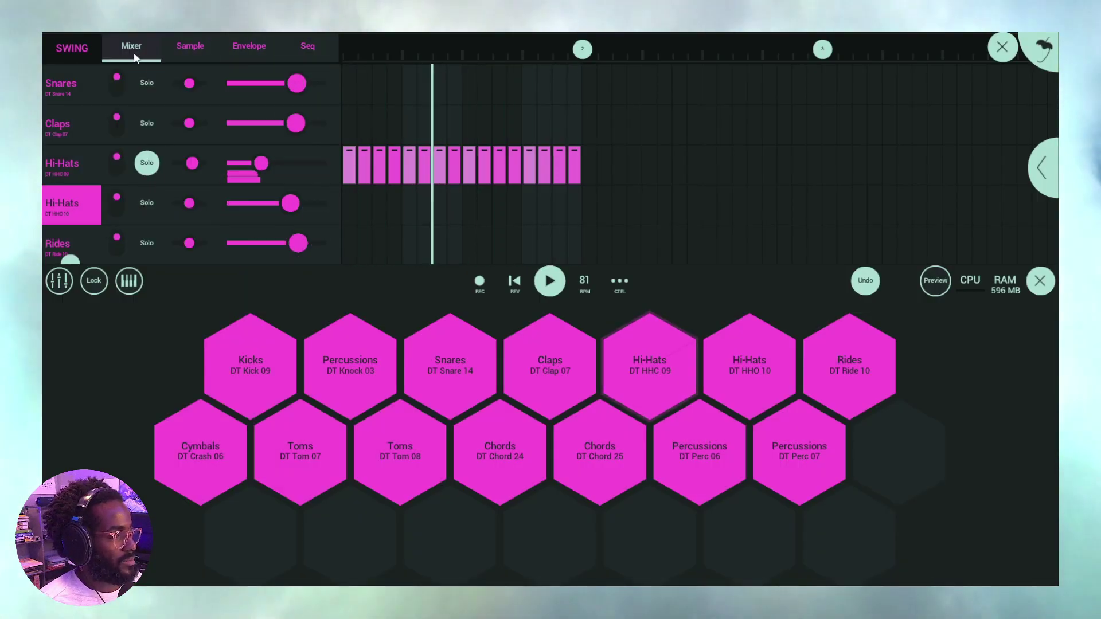
click(1002, 47)
- Open the fourth Drums 1 clip for editing and solo its Rides and Cymbals sounds
double_click(431, 124)
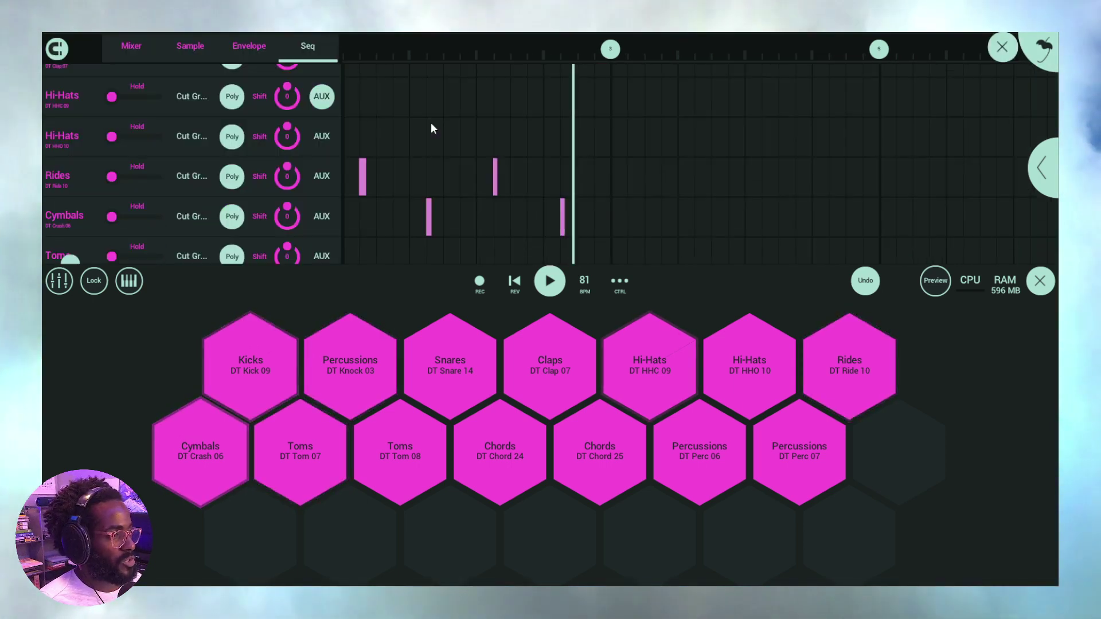
scroll(267, 186, down, 1)
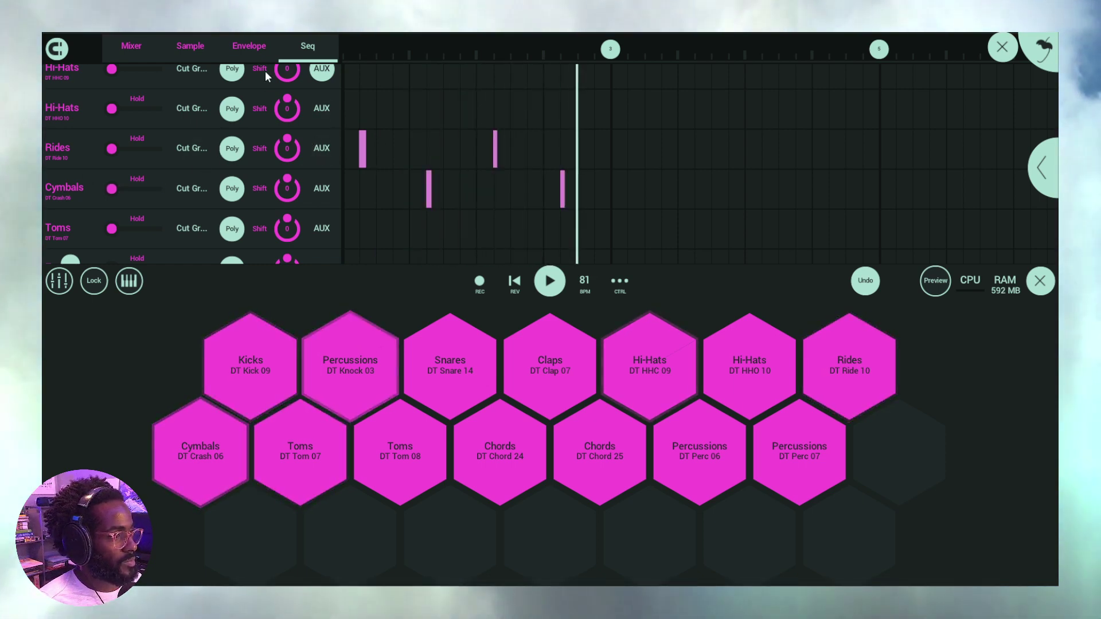
click(154, 44)
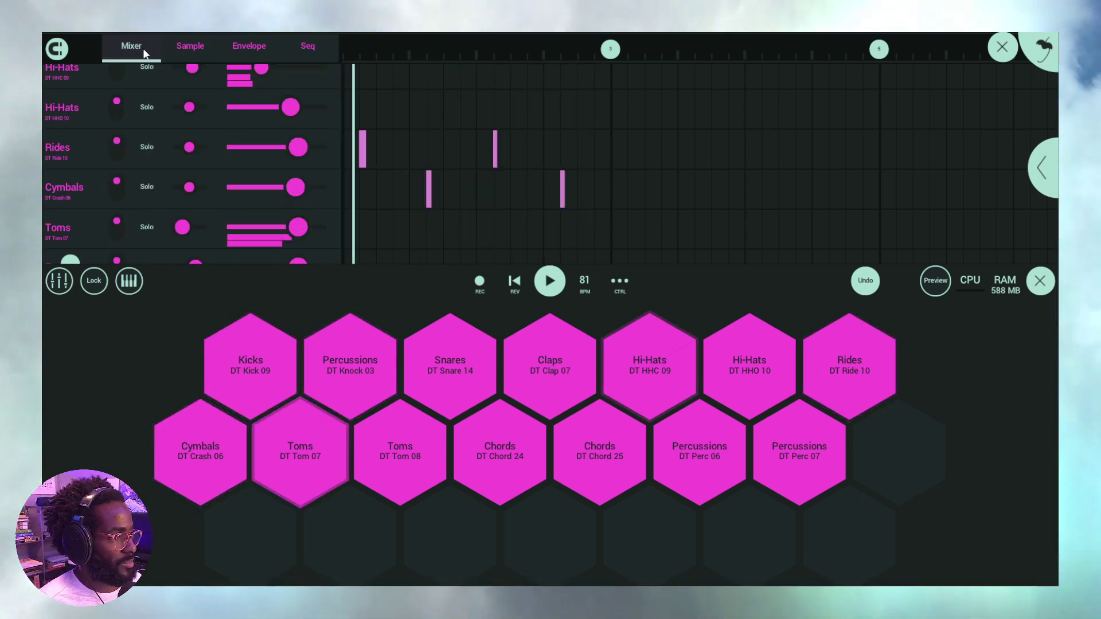
click(148, 187)
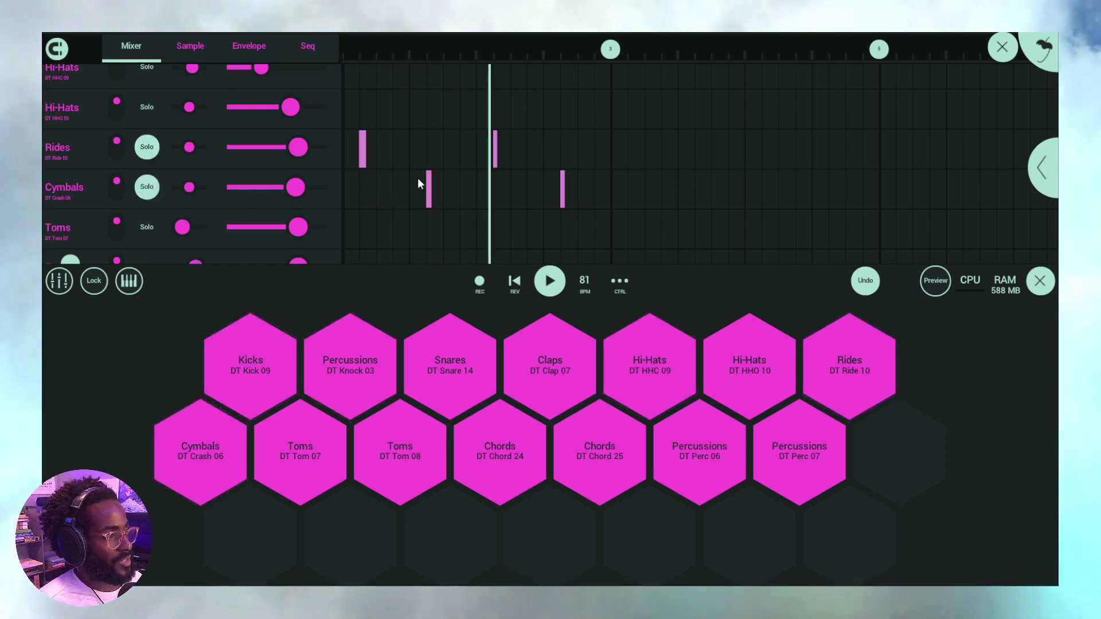
- Try Effect 8 and Effect 5 as the effect channel for the Cymbals sound
click(299, 60)
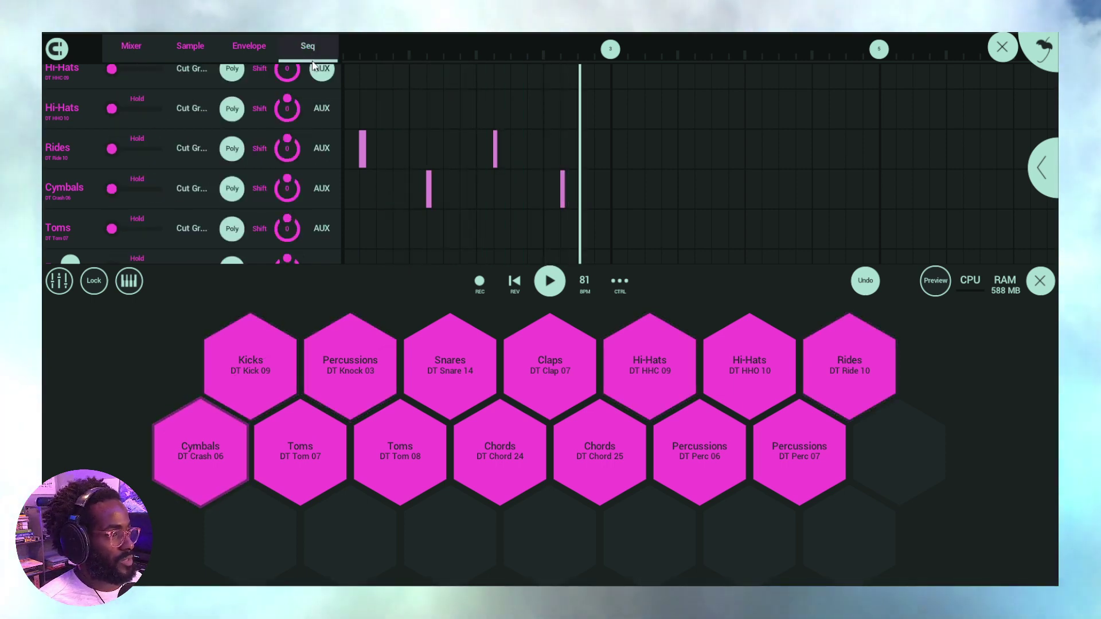
click(323, 194)
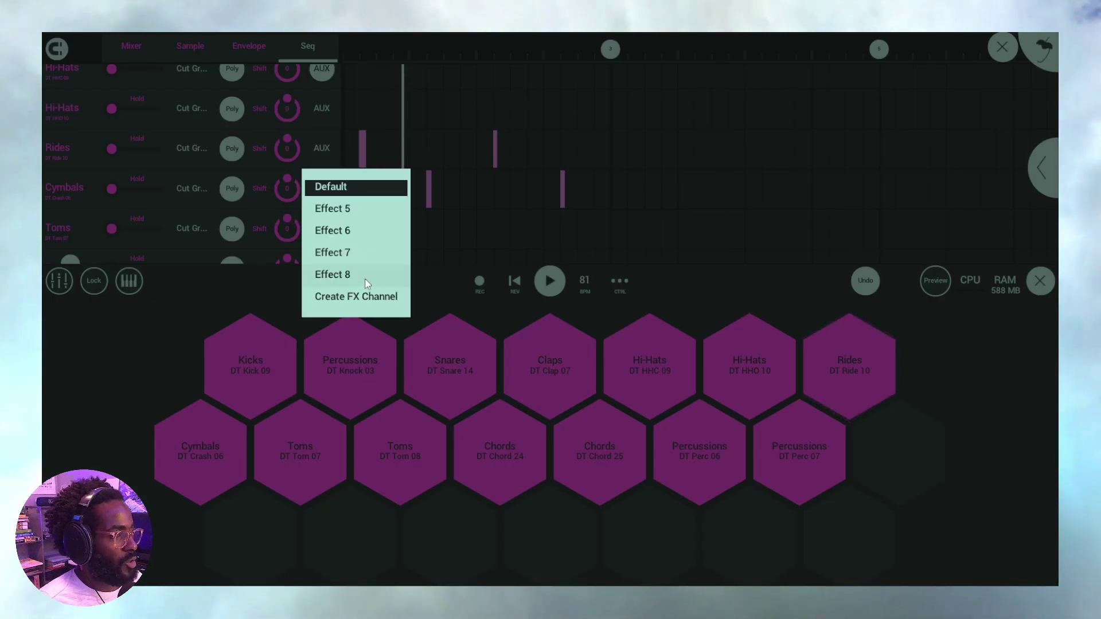
click(364, 279)
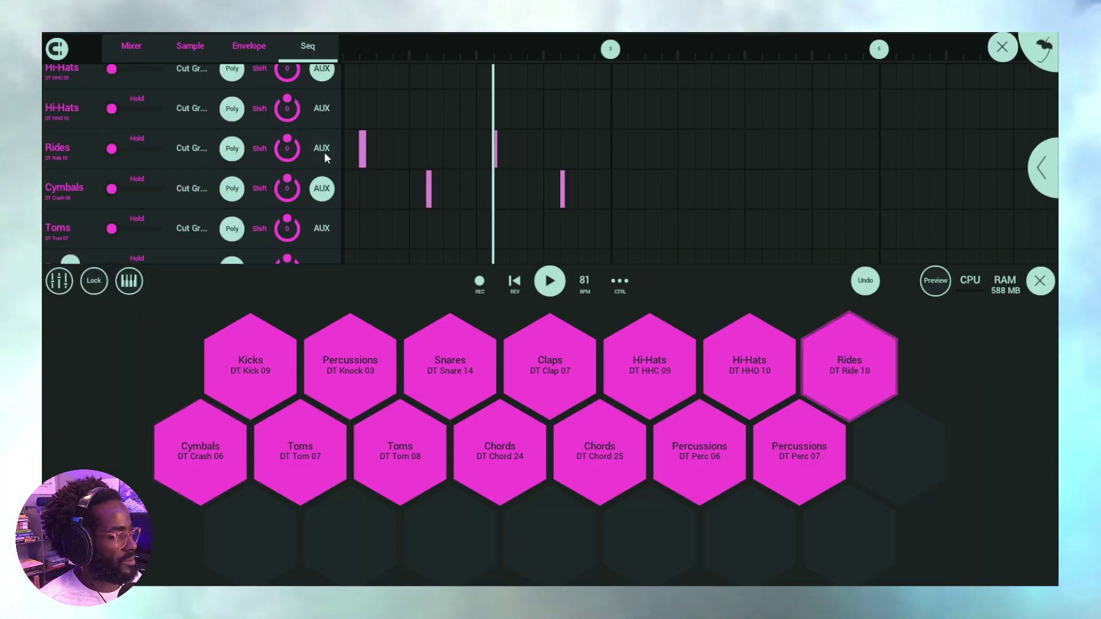
click(327, 189)
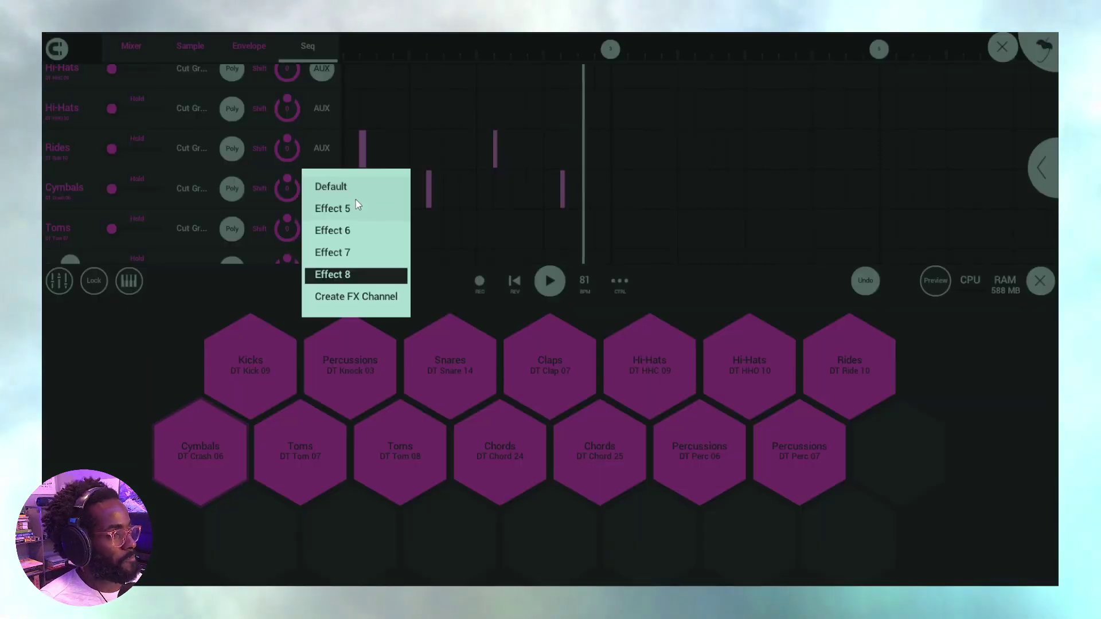
click(362, 214)
- Route the Rides and Cymbals sounds to Effect 6 and close the clip editor
click(321, 149)
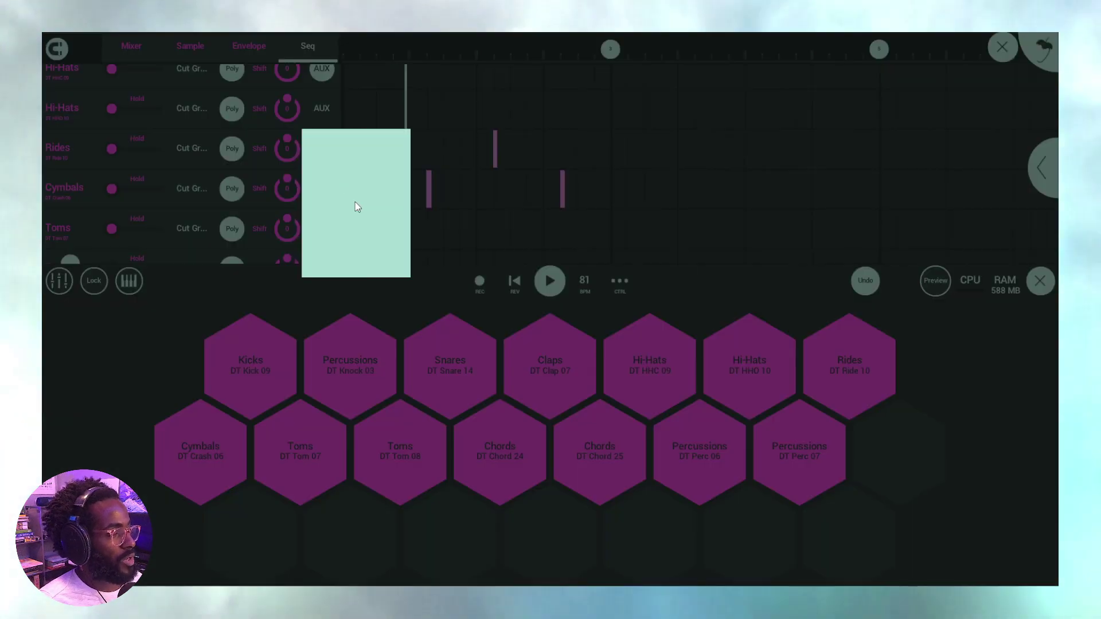
click(362, 186)
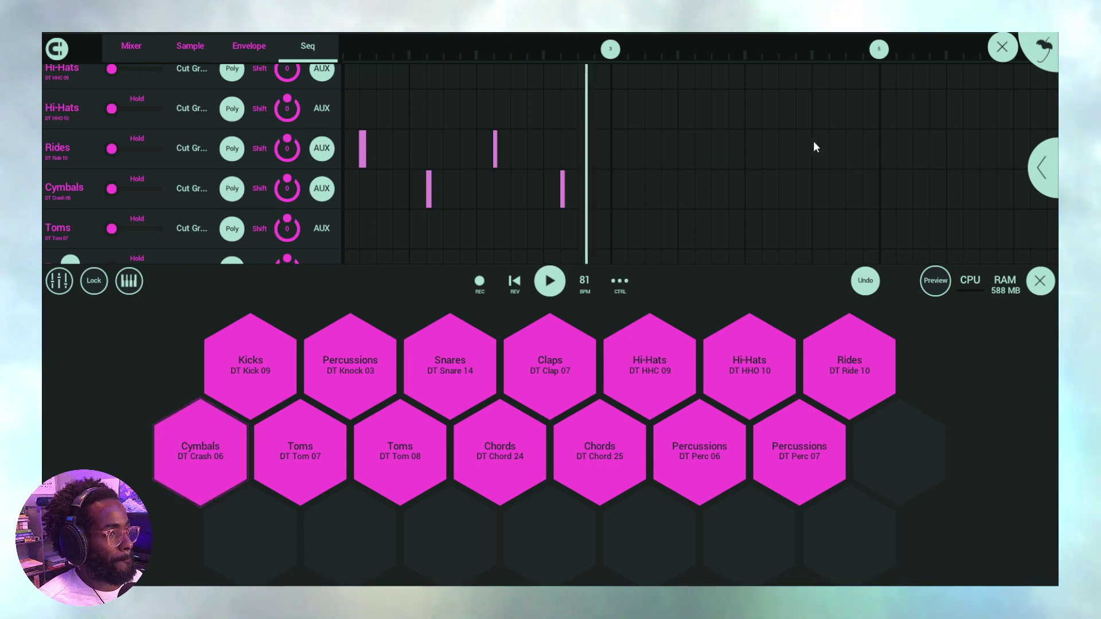
click(321, 148)
click(374, 188)
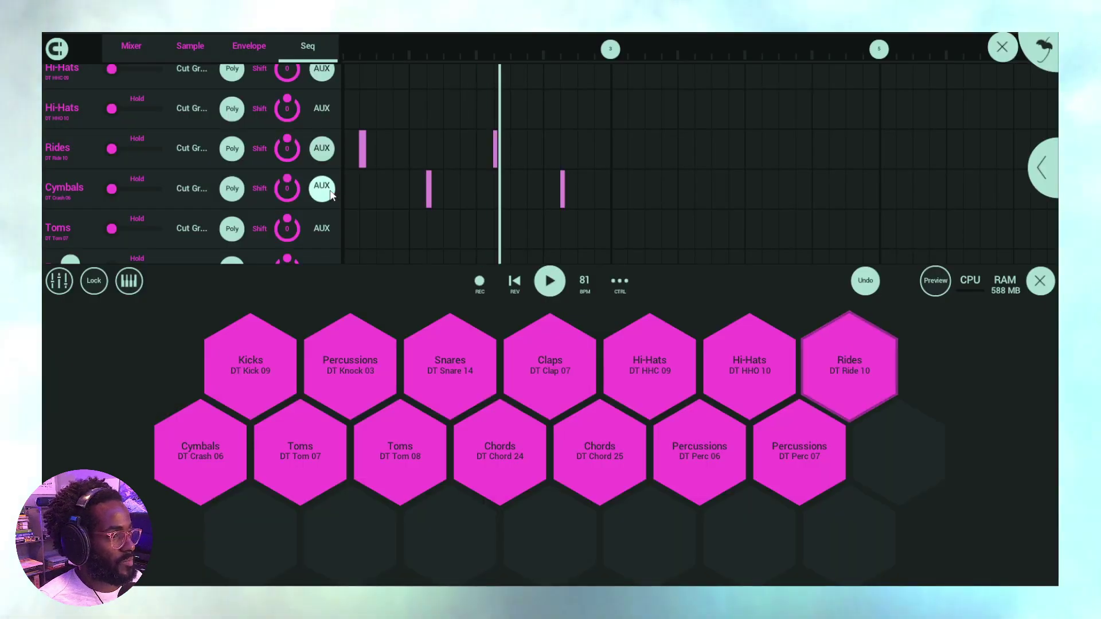
click(321, 188)
click(362, 233)
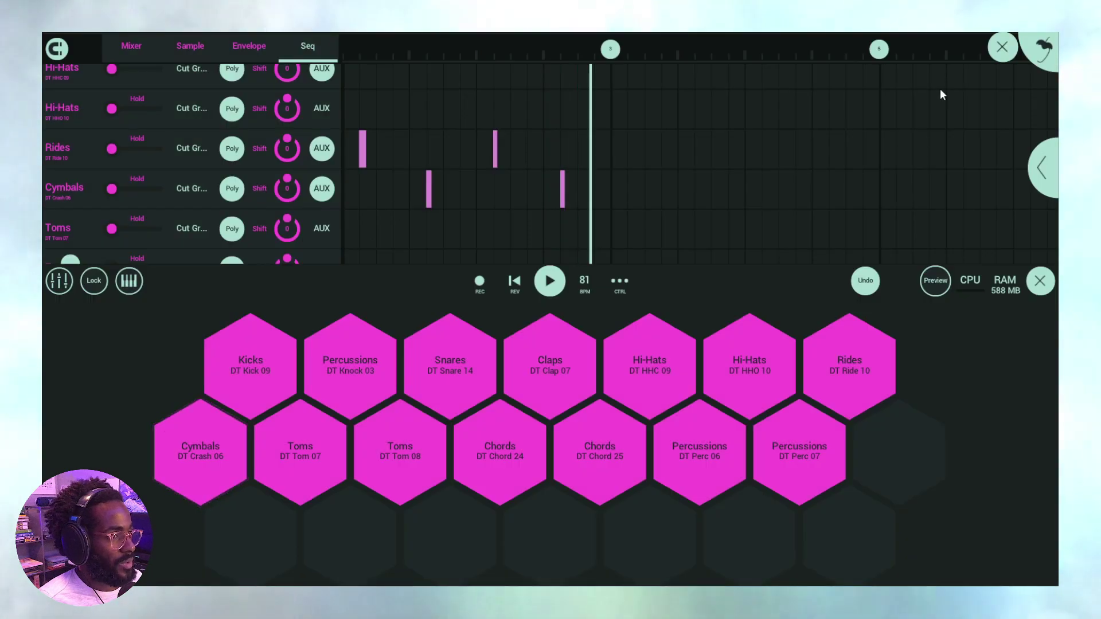
click(1002, 47)
- Show the modules and sends of the Effect 6 channel and shrink the keyboard to enlarge the arrangement
scroll(48, 162, down, 3)
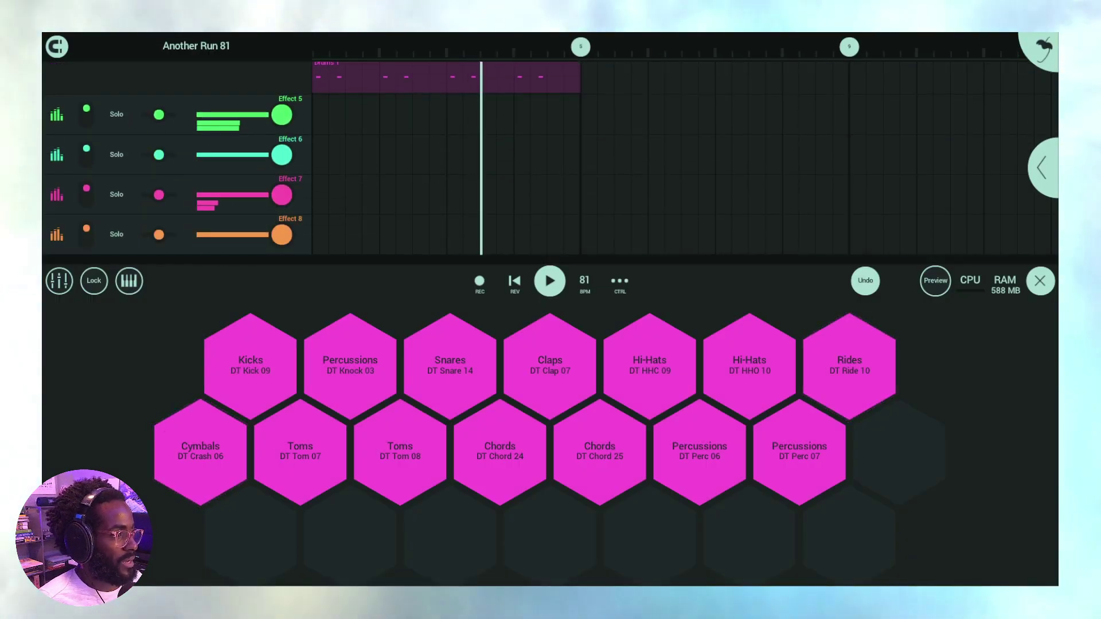
click(54, 157)
click(1042, 169)
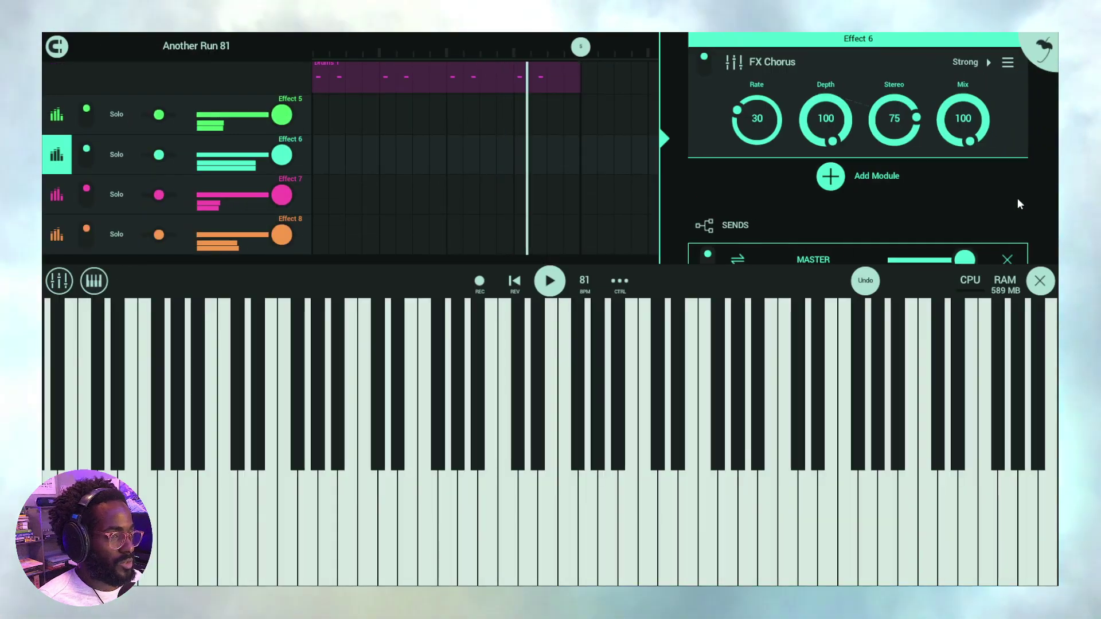
drag(775, 283, 766, 469)
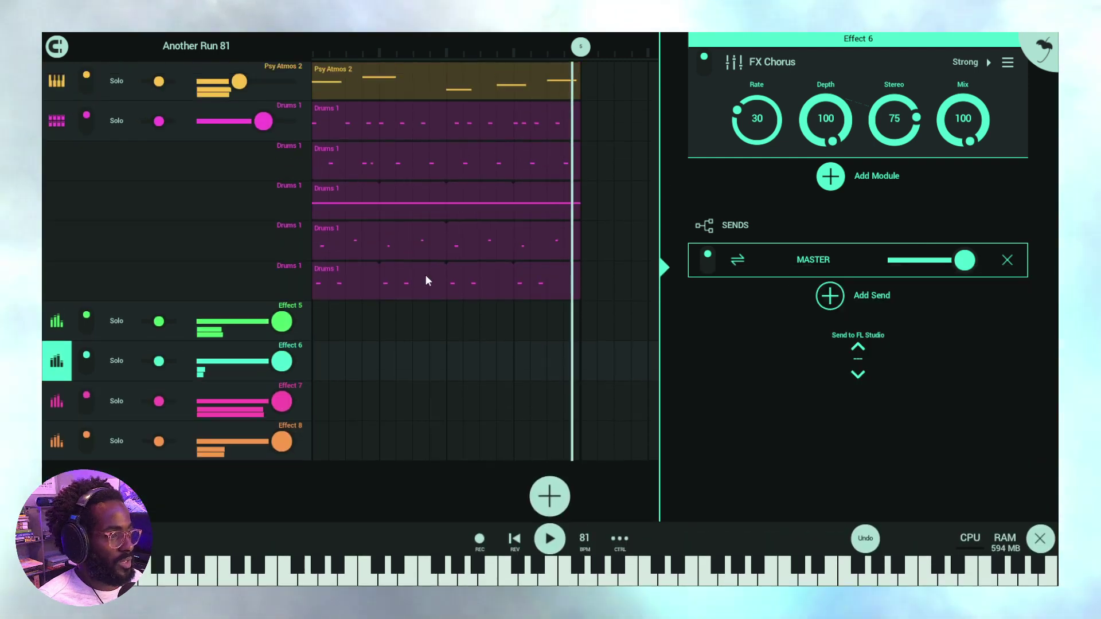
- Open the fifth Drums 1 clip for editing and solo the DT Tom 07 Toms sound
double_click(426, 280)
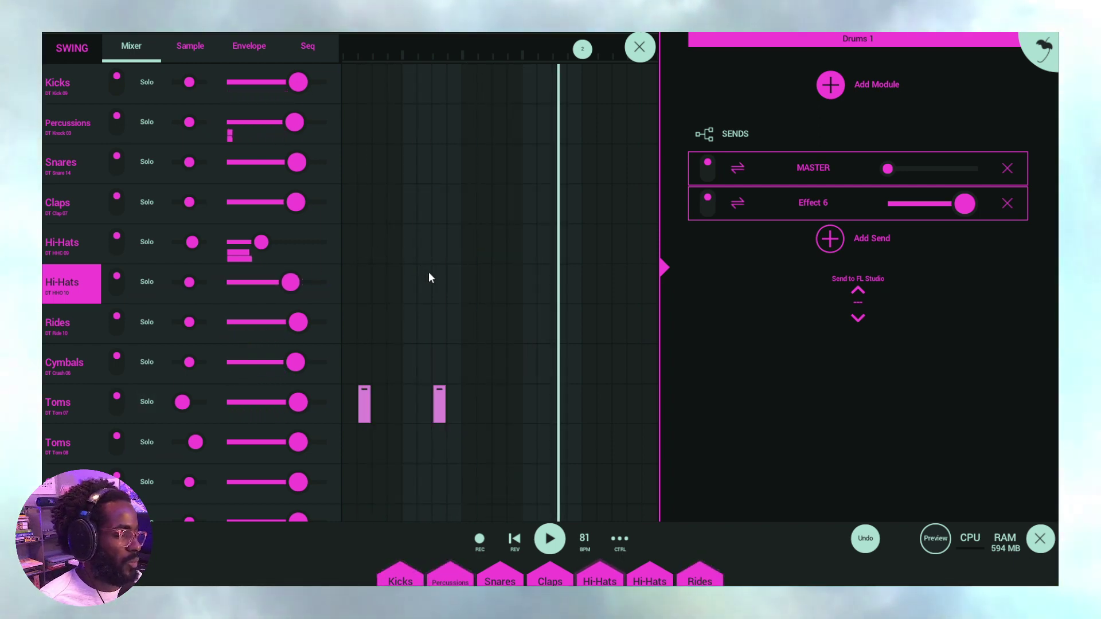
click(146, 402)
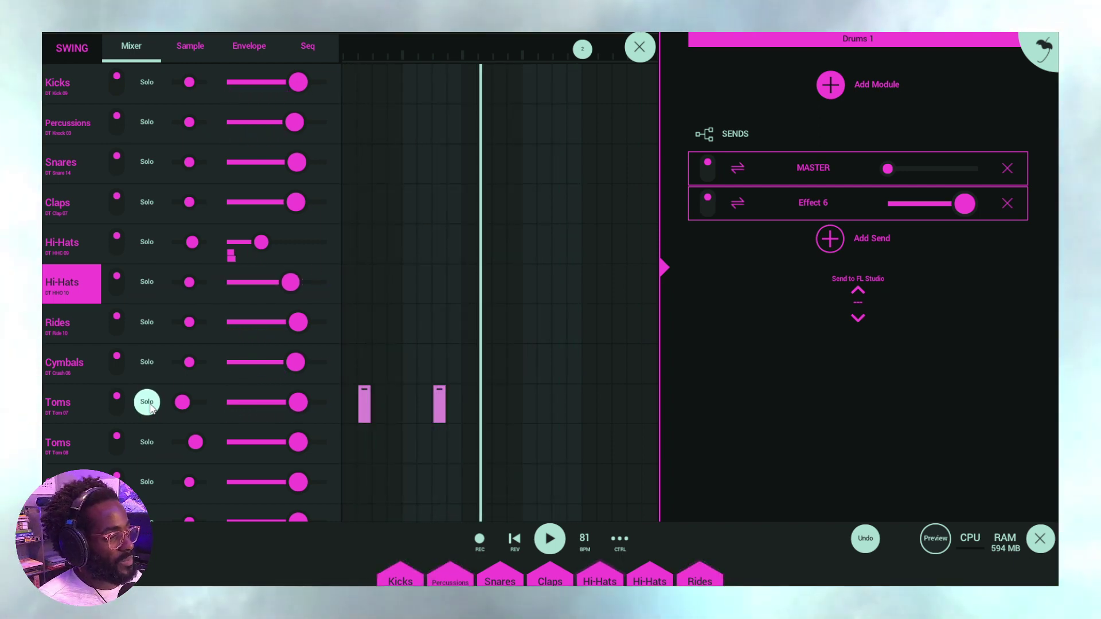
scroll(323, 419, down, 1)
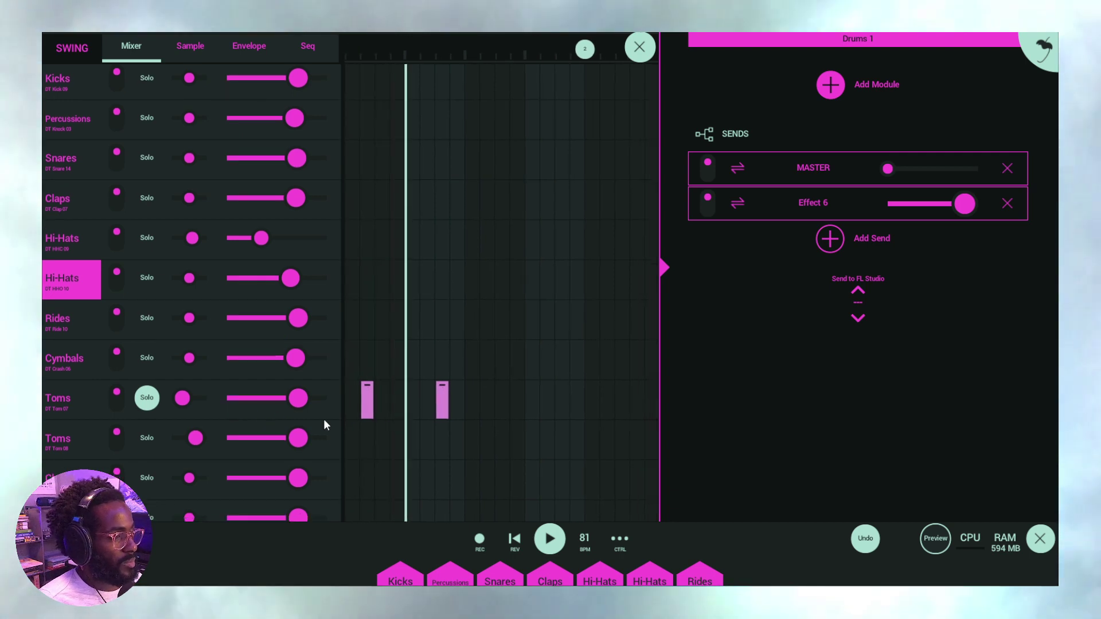
- Enlarge the drum pad area below the clip editor and show the sequencer settings of the drum sounds
drag(406, 536, 460, 246)
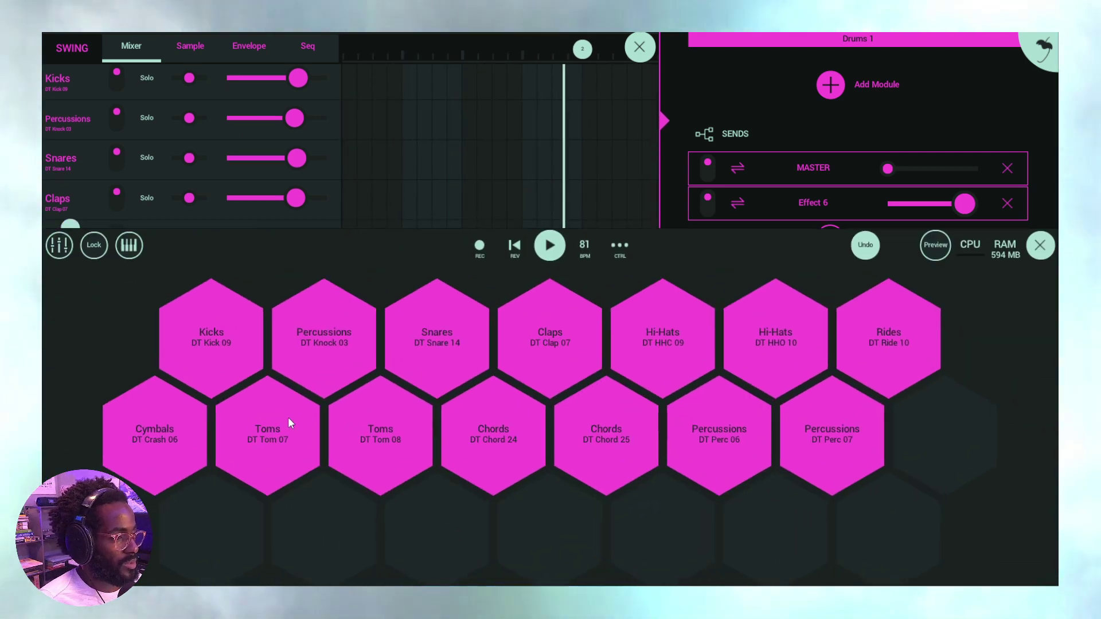
drag(356, 270, 304, 301)
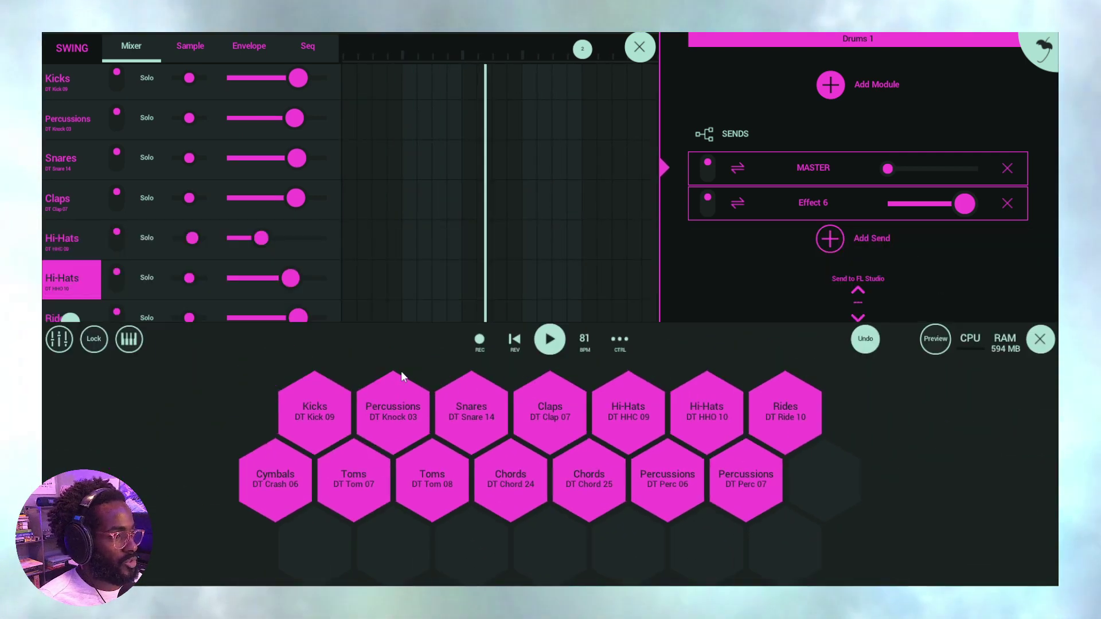
click(306, 45)
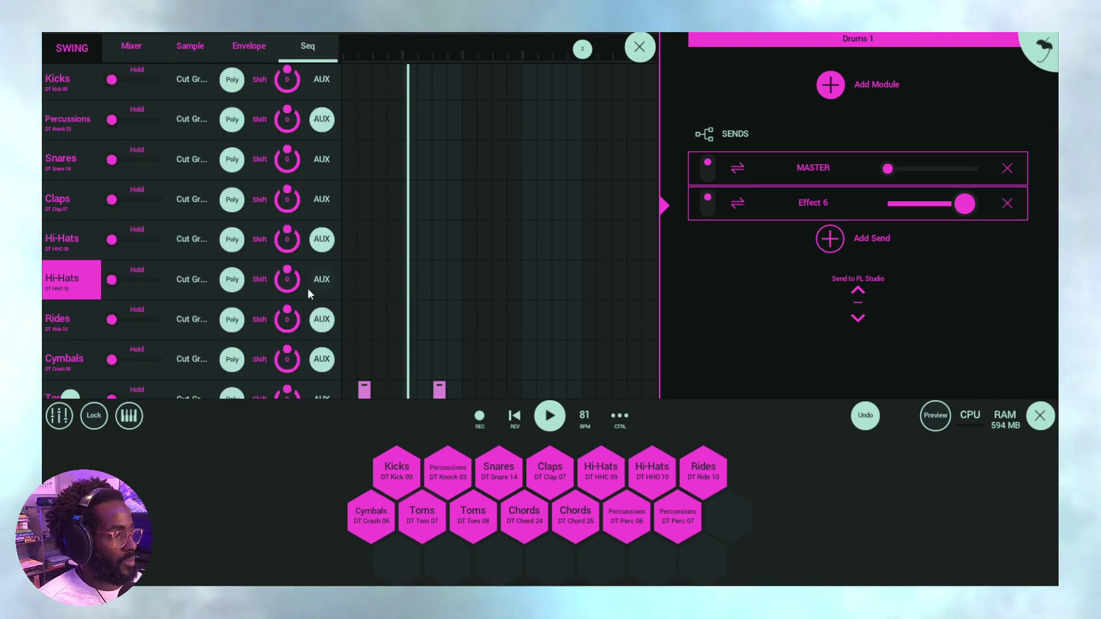
- Try Effect 7 as the effect channel for the DT HHO 10 Hi-Hats sound and set it back to Default
click(322, 280)
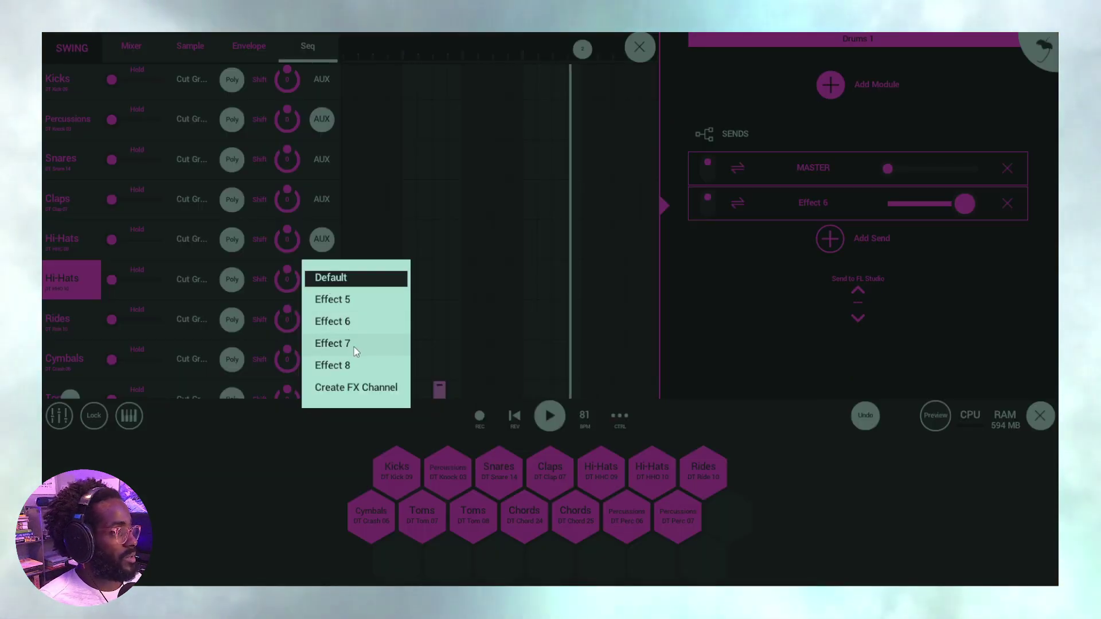
click(350, 303)
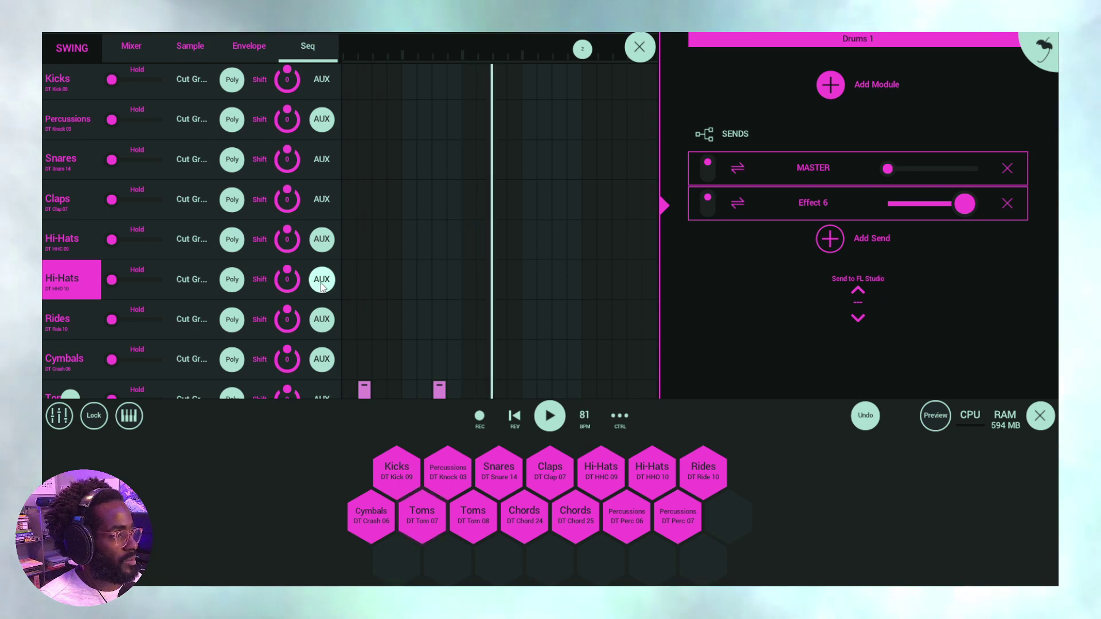
scroll(325, 340, down, 2)
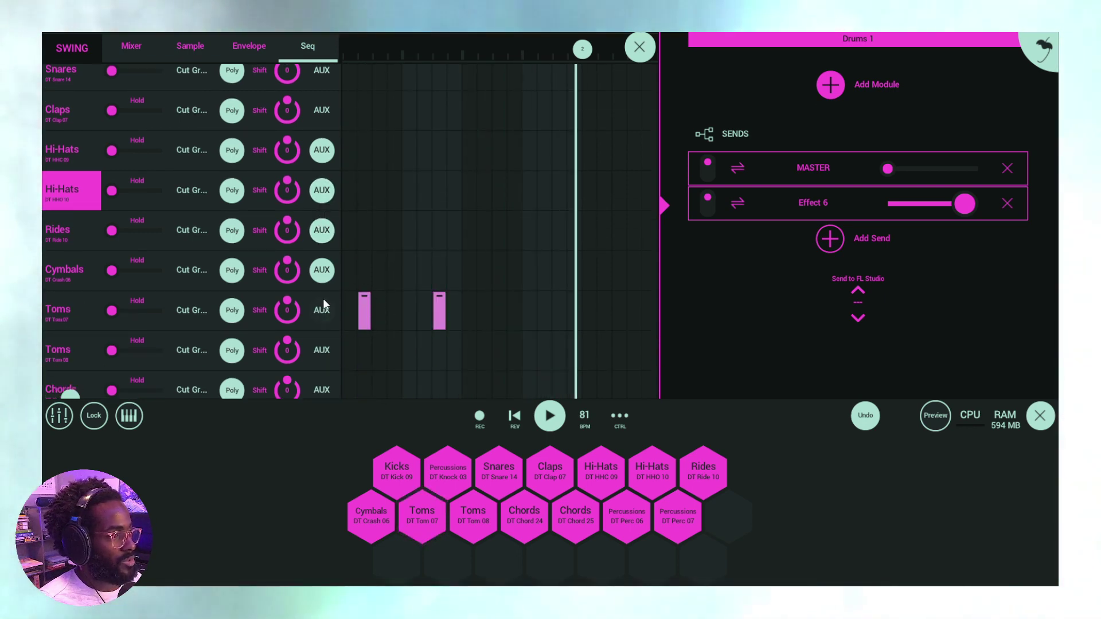
click(324, 192)
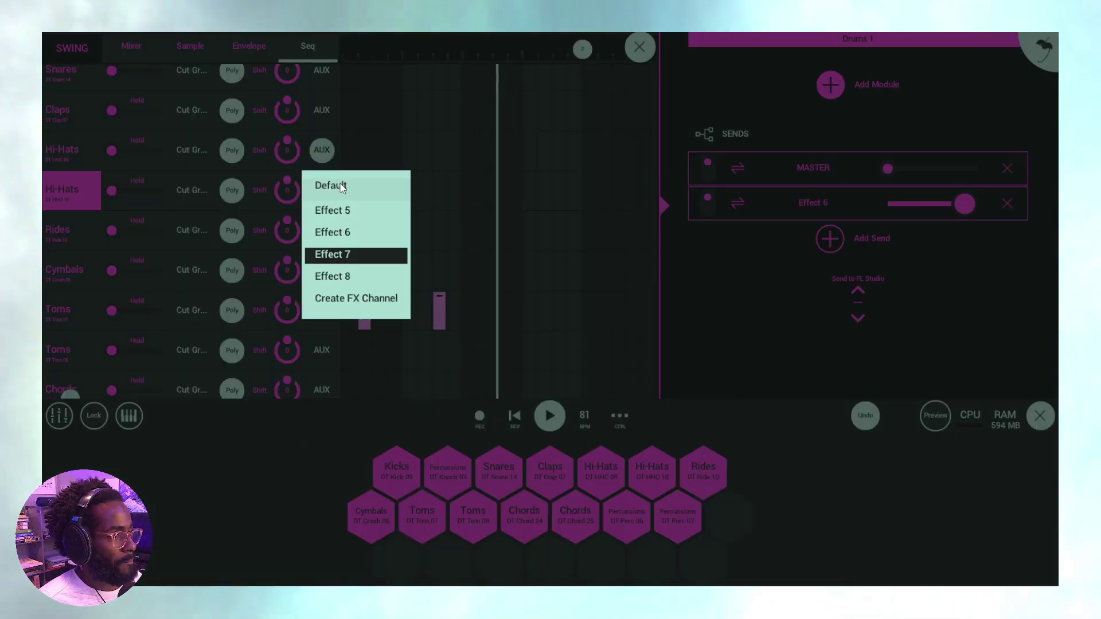
click(342, 187)
- Try Effect 5 and Effect 6 as the effect channel for the DT Tom 07 Toms sound
click(330, 315)
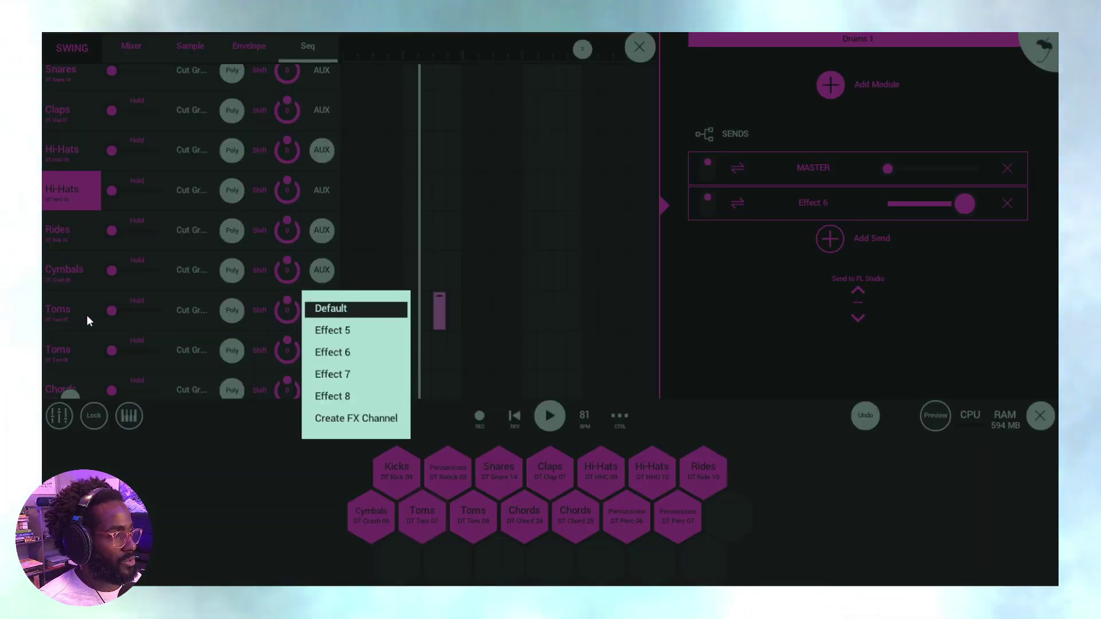
click(87, 322)
click(67, 315)
click(339, 317)
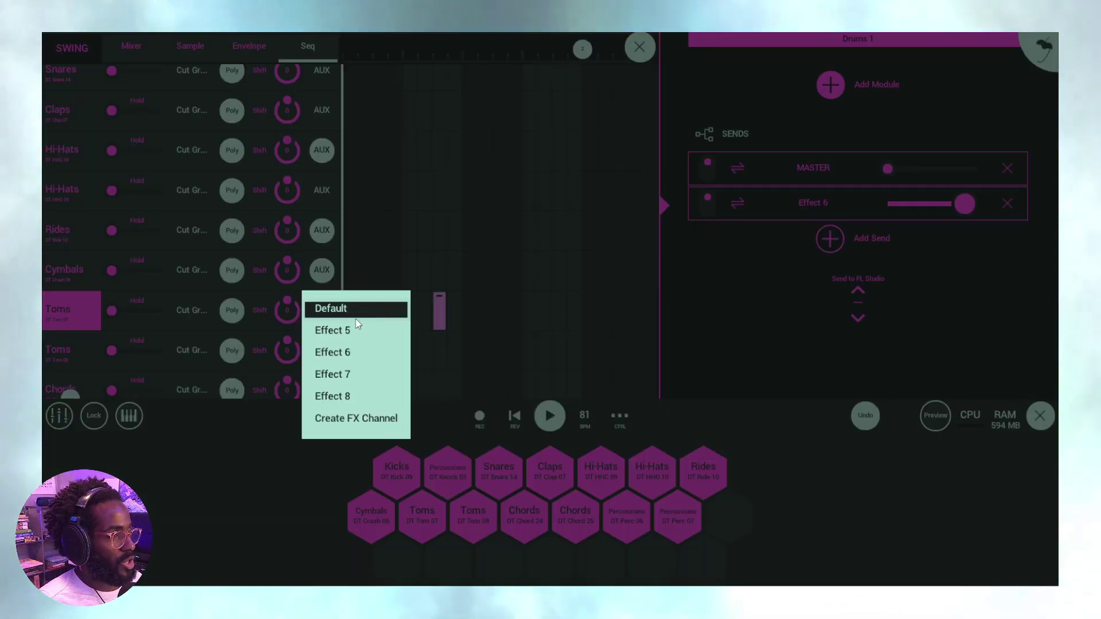
click(359, 330)
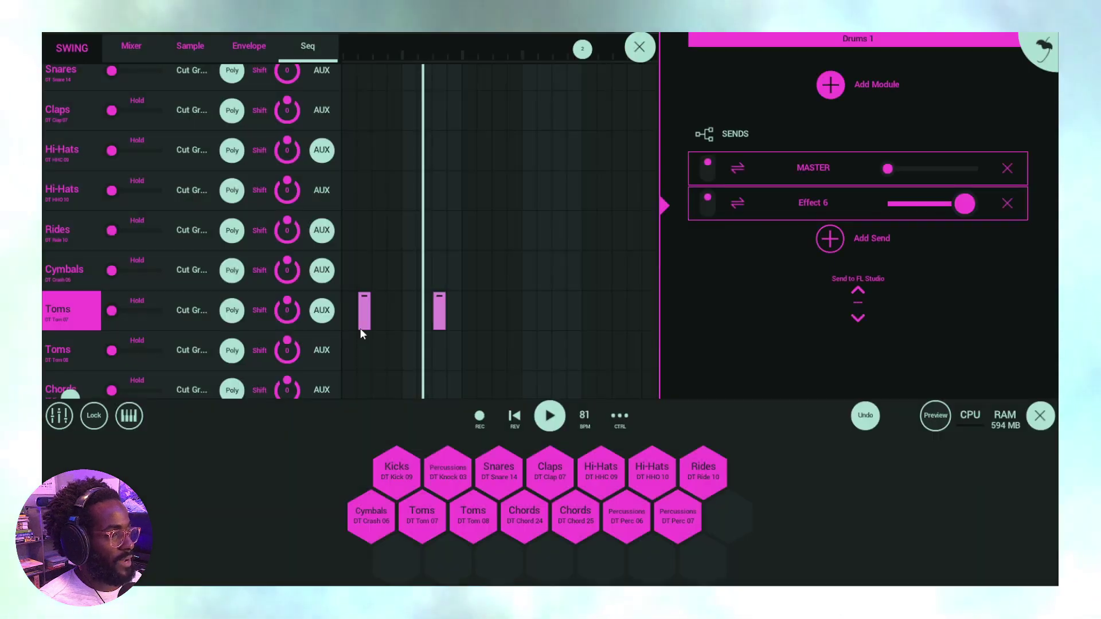
click(321, 313)
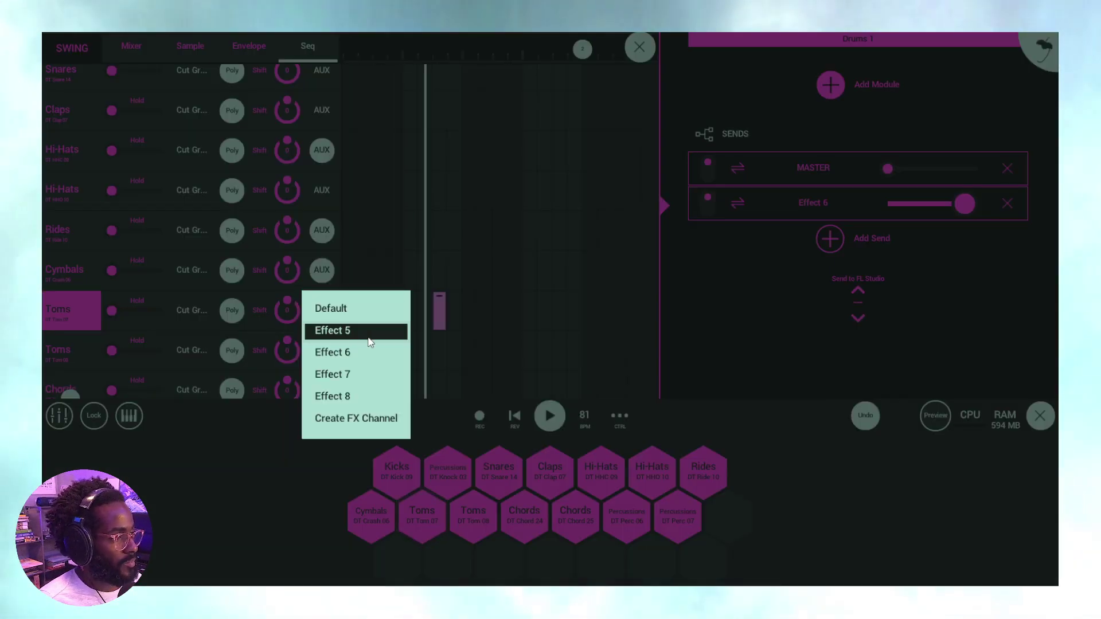
click(379, 356)
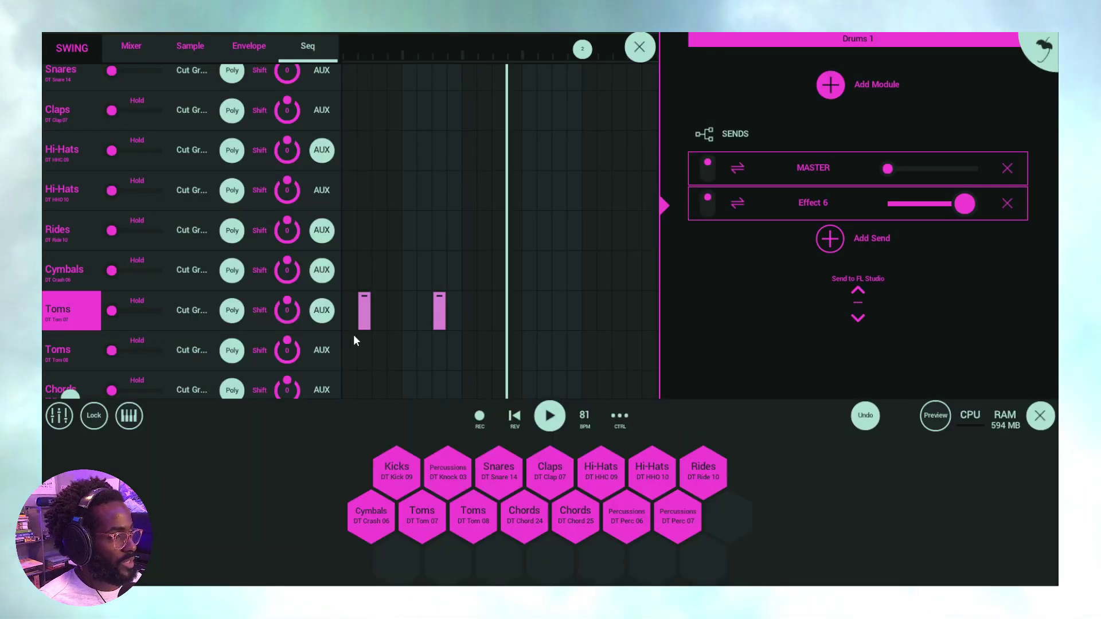
- Route the DT Tom 07 Toms sound to Effect 8 and close the clip editor with its solo off
click(322, 310)
click(344, 401)
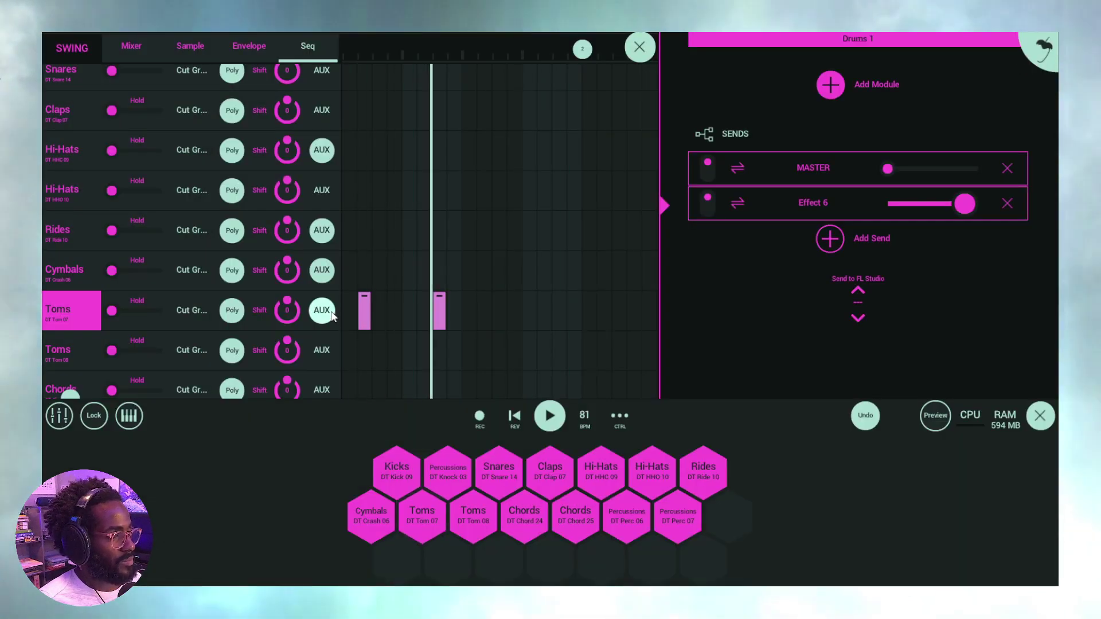
click(153, 50)
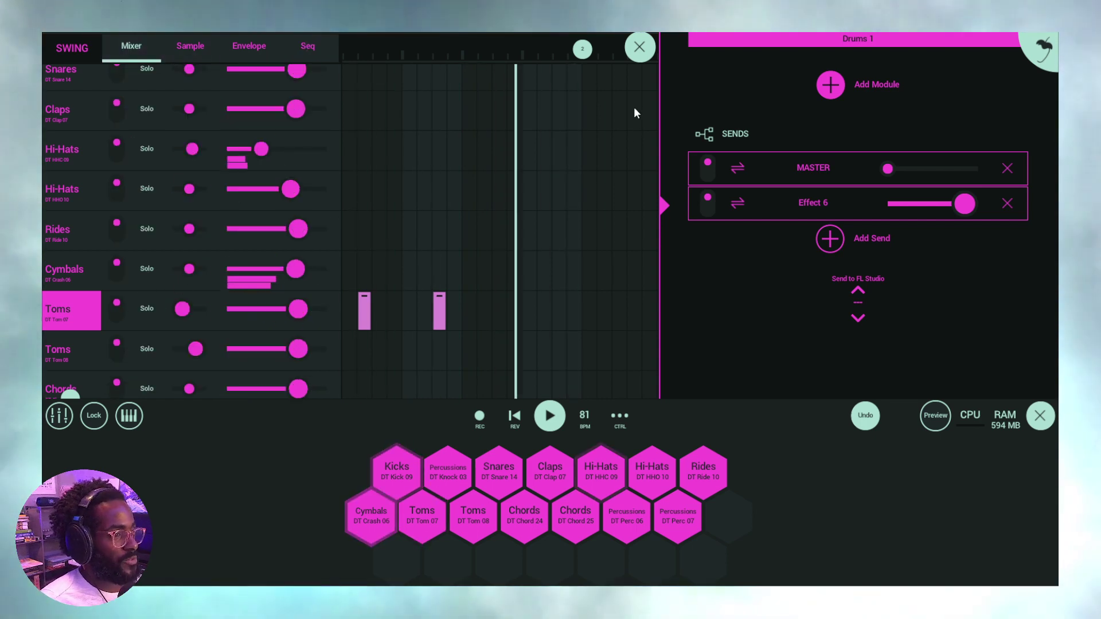
click(639, 47)
- Sweep the Drums 1 channel volume down, settle it slightly below its starting level and select the Effect 6 channel
scroll(436, 304, up, 6)
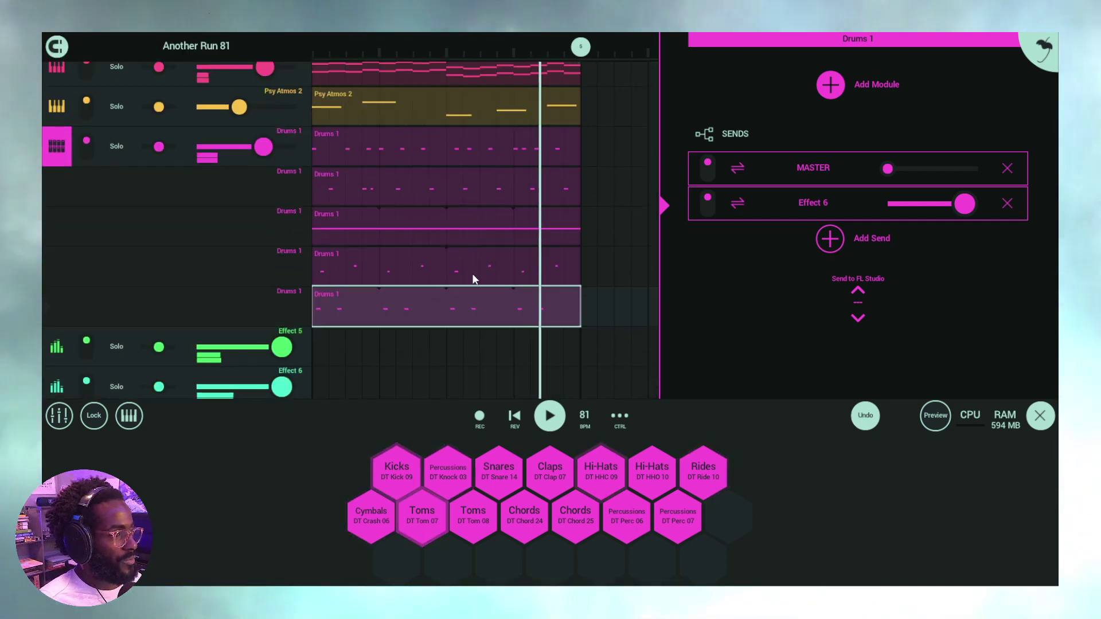
drag(271, 240, 244, 240)
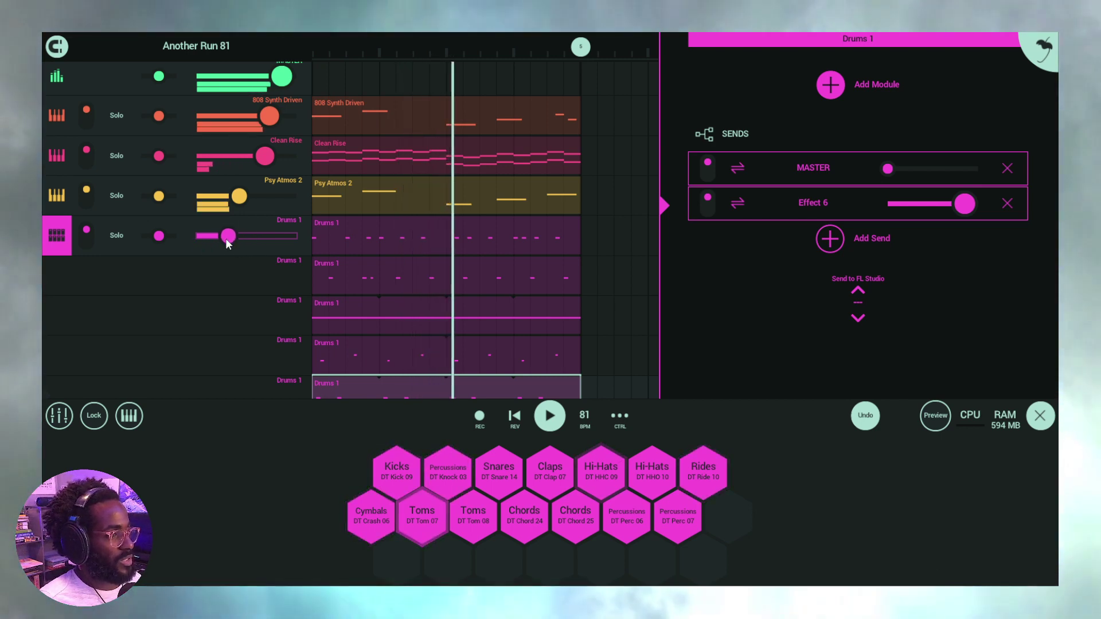
drag(217, 242, 208, 242)
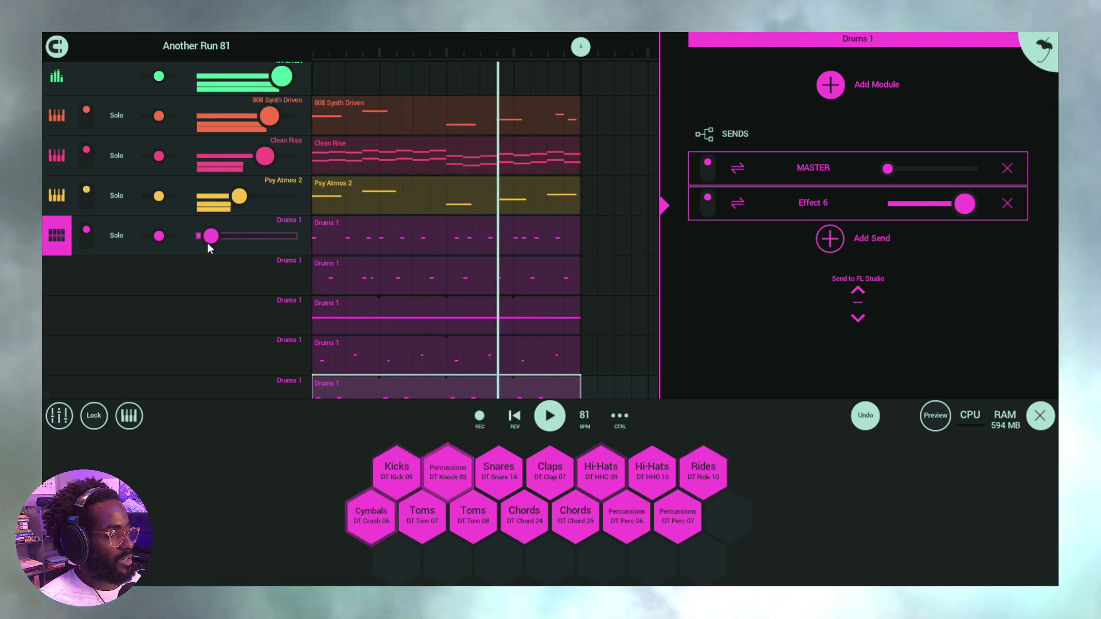
scroll(622, 211, down, 1)
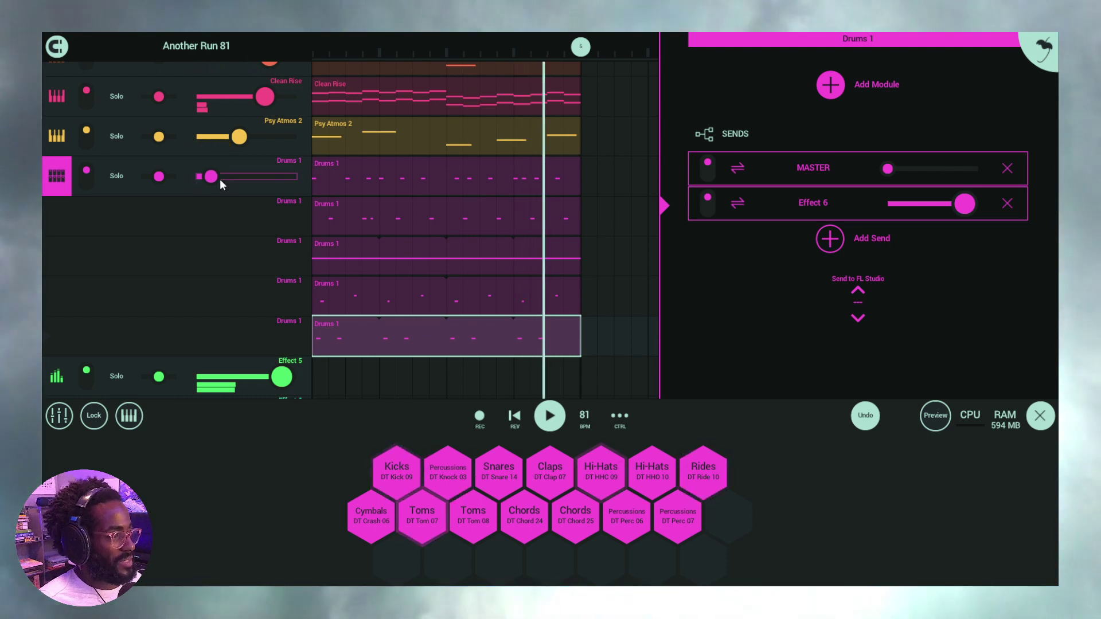
drag(213, 181, 242, 153)
scroll(602, 229, down, 3)
scroll(648, 225, up, 2)
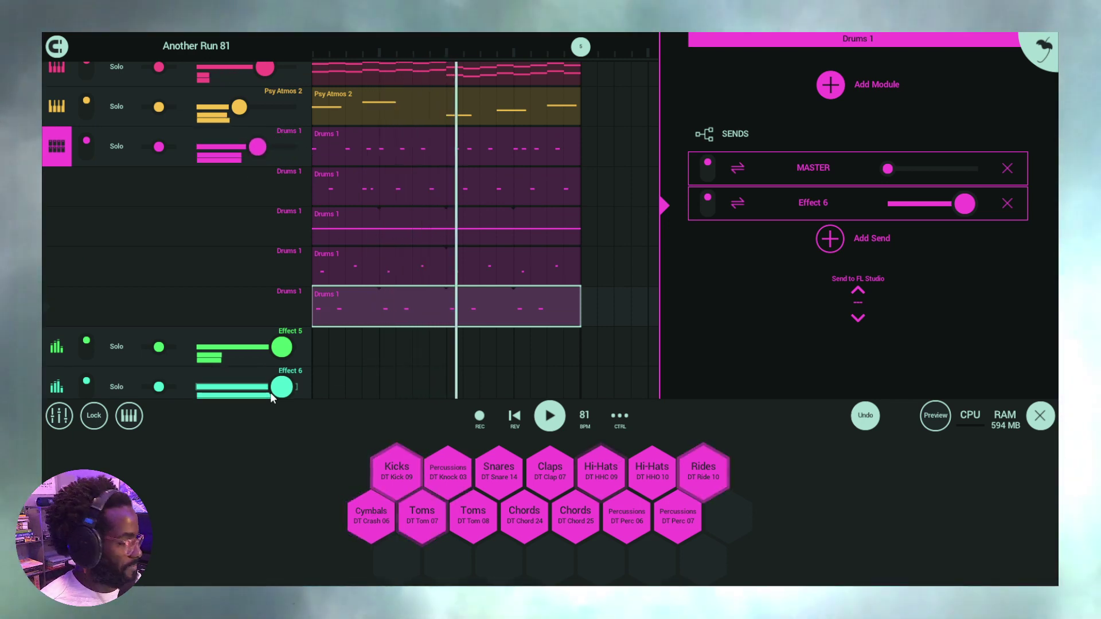
click(387, 376)
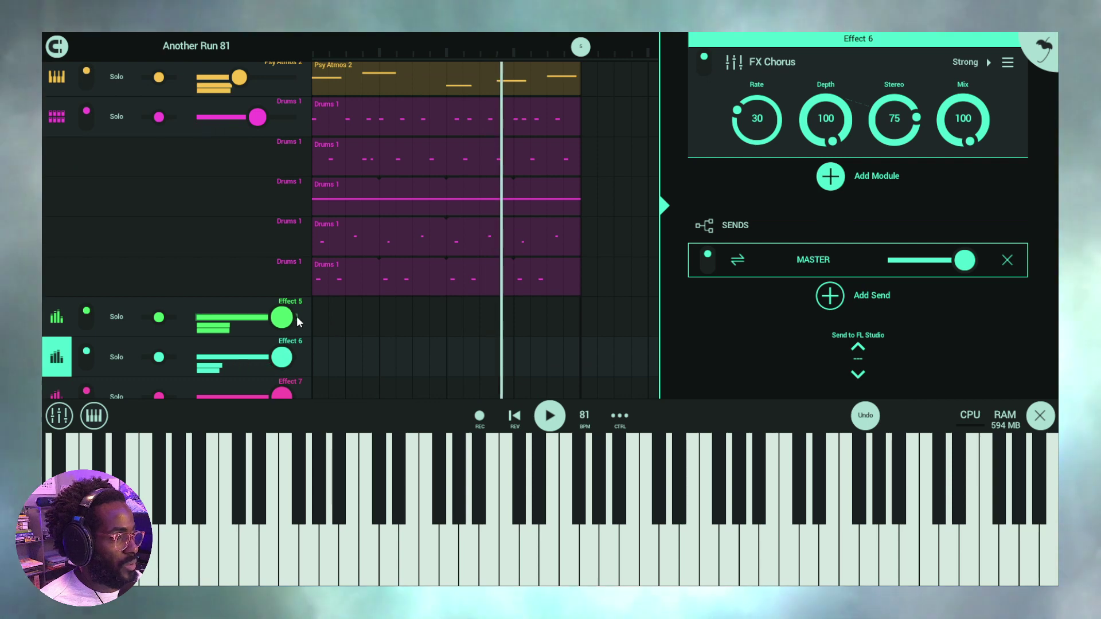
- Open the first Drums 1 clip for editing and lower the volumes of the Kicks, Rides and Cymbals sounds
double_click(337, 118)
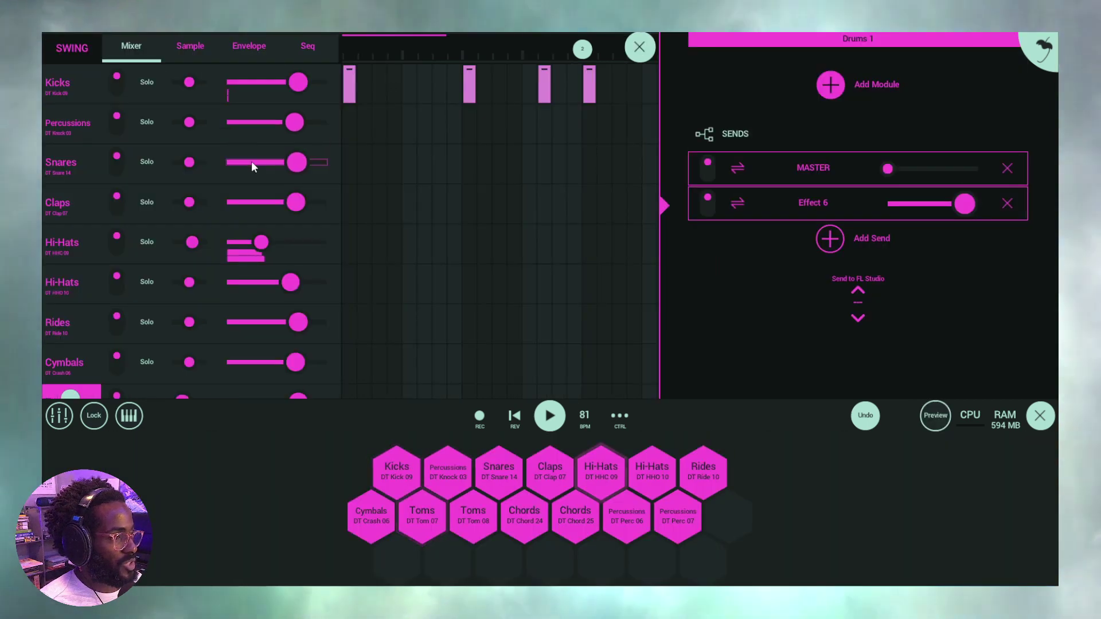
drag(290, 87, 277, 87)
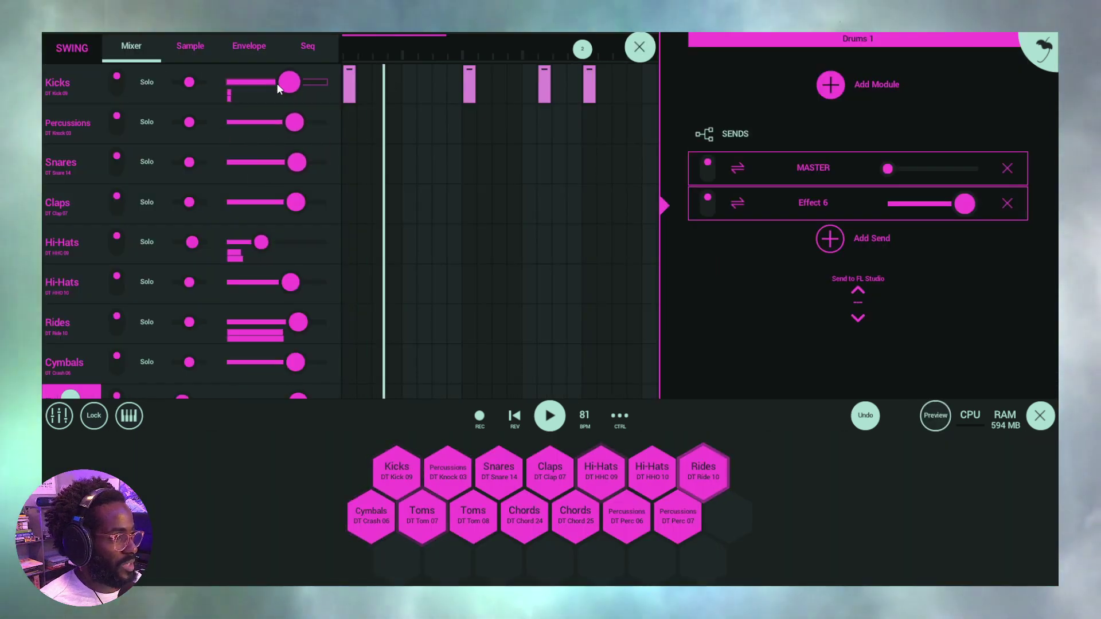
scroll(304, 235, down, 2)
drag(303, 233, 283, 233)
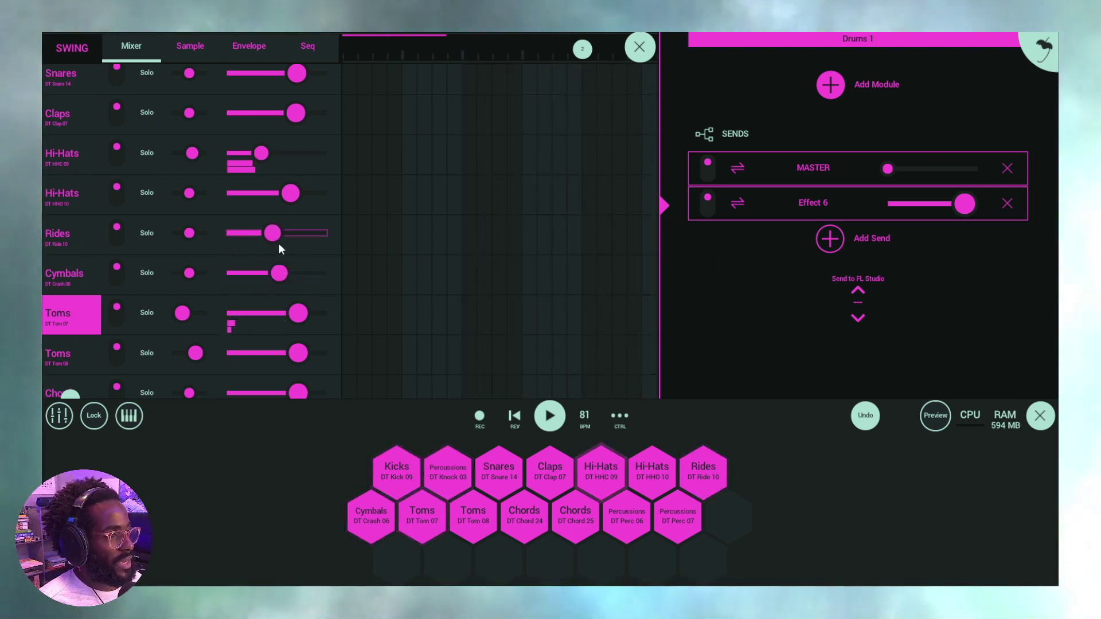
drag(279, 245, 277, 242)
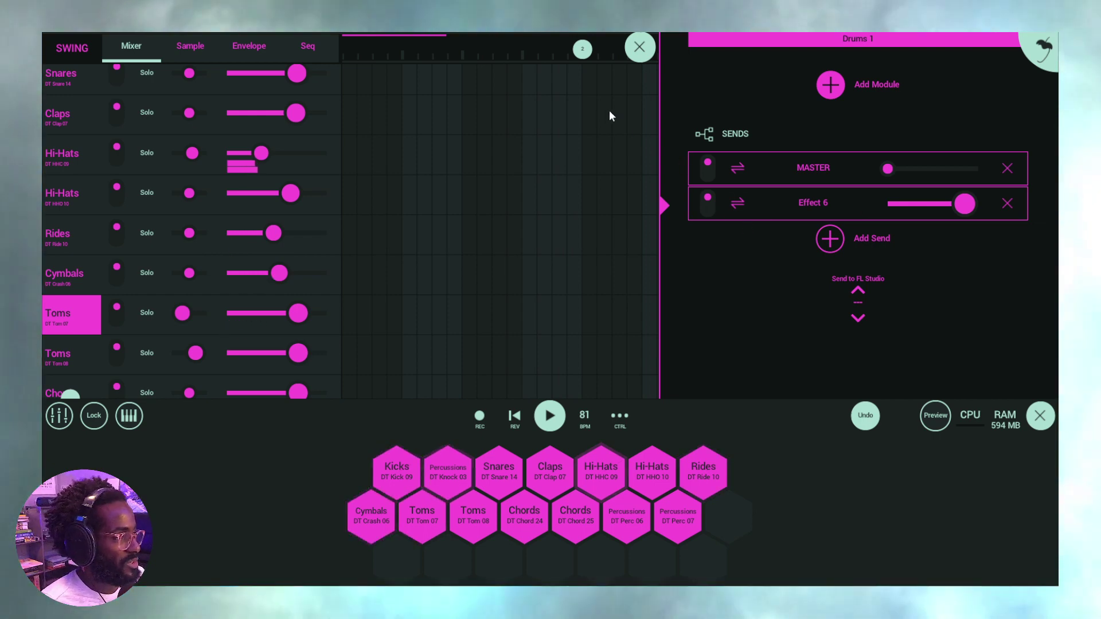
- Review the effect routing and mixer levels of the drum sounds, and close the clip editor
click(309, 47)
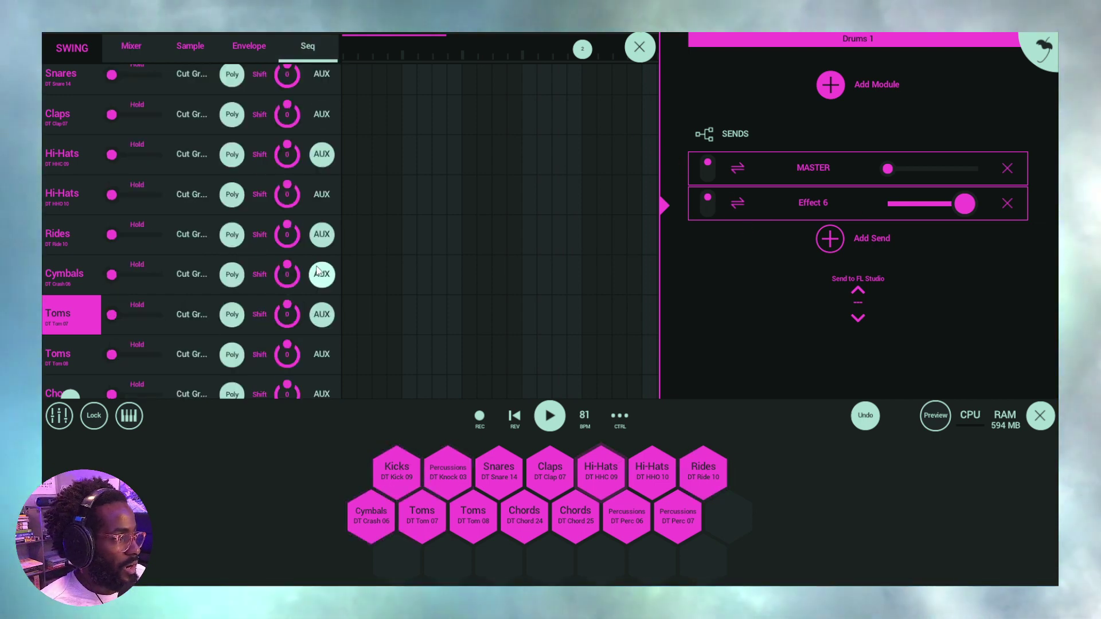
click(134, 48)
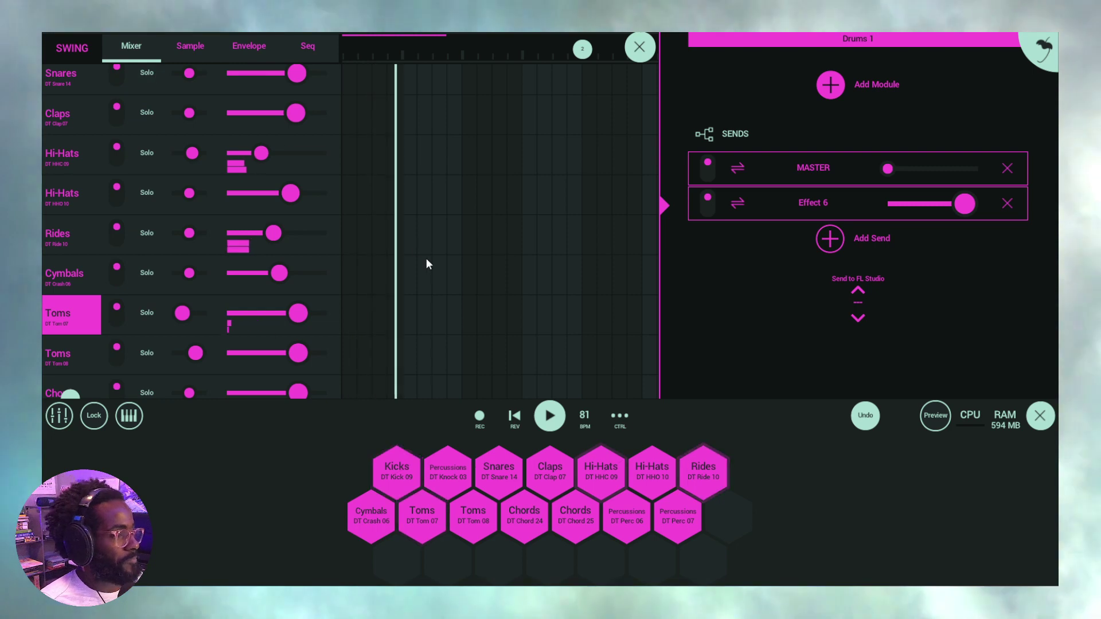
scroll(398, 267, down, 2)
scroll(398, 267, down, 2)
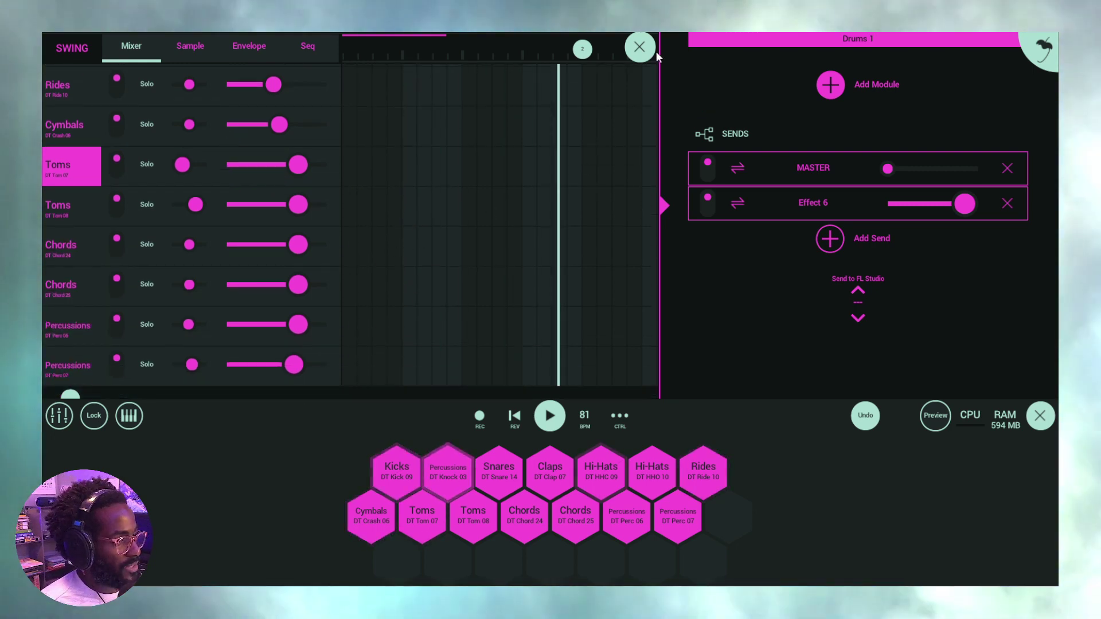
click(639, 47)
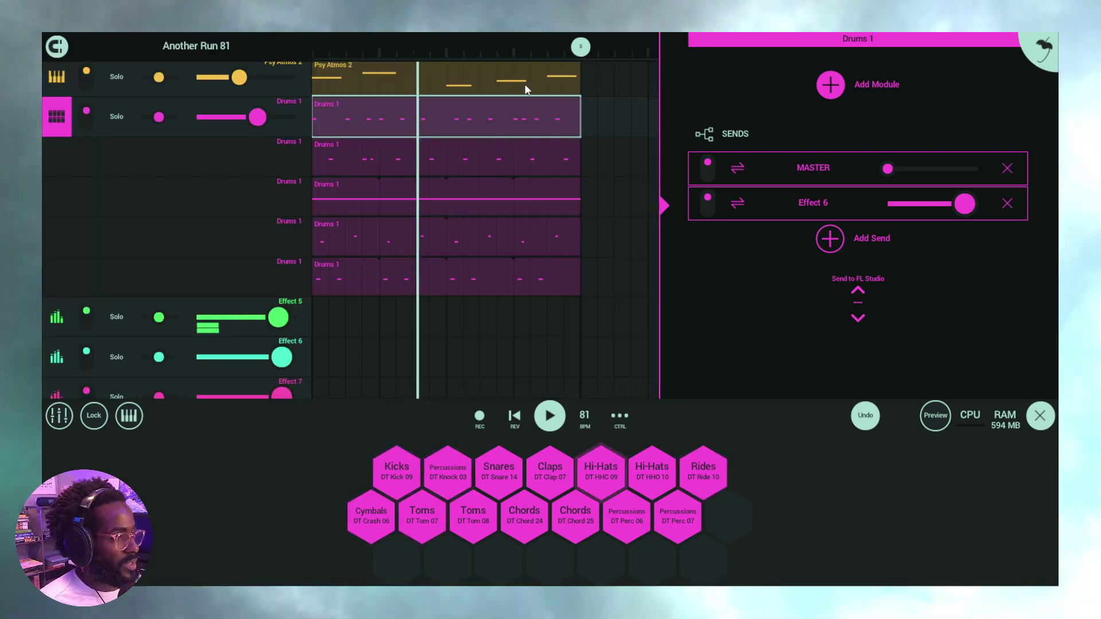
- Look over the arrangement's channels, show the Effect 8 modules and check which channels it could send to
scroll(533, 357, down, 2)
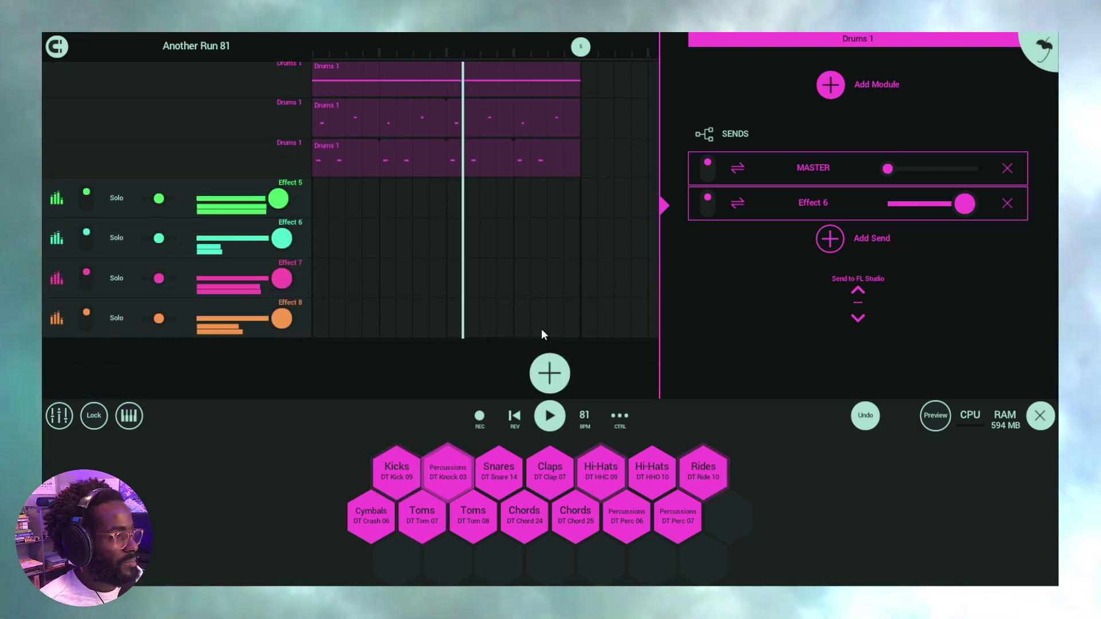
scroll(620, 321, up, 4)
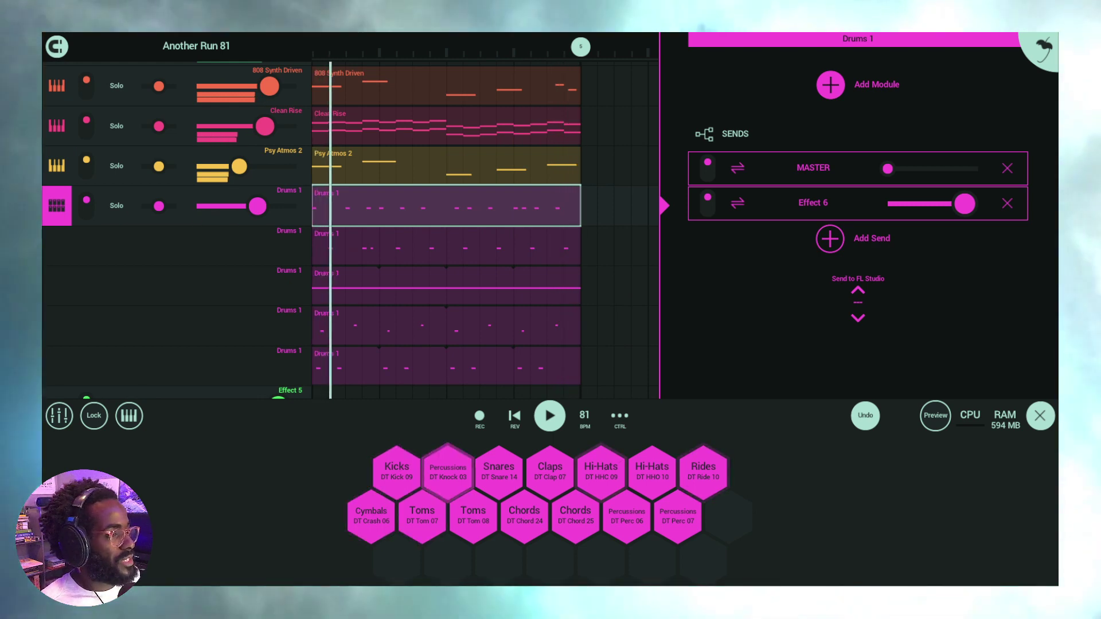
scroll(627, 195, down, 5)
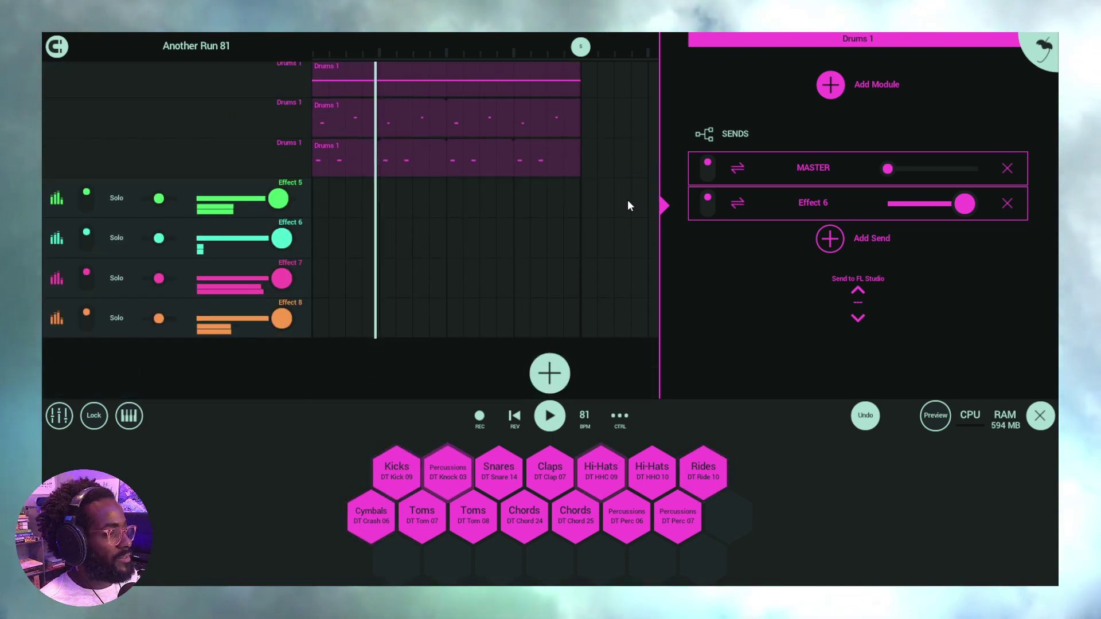
click(49, 324)
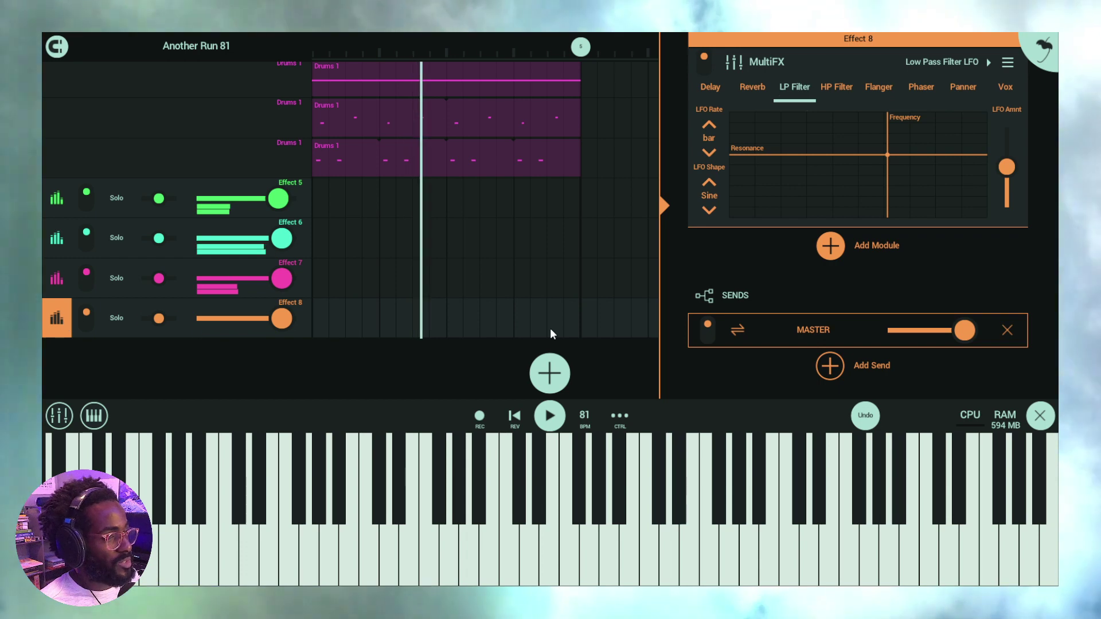
click(832, 362)
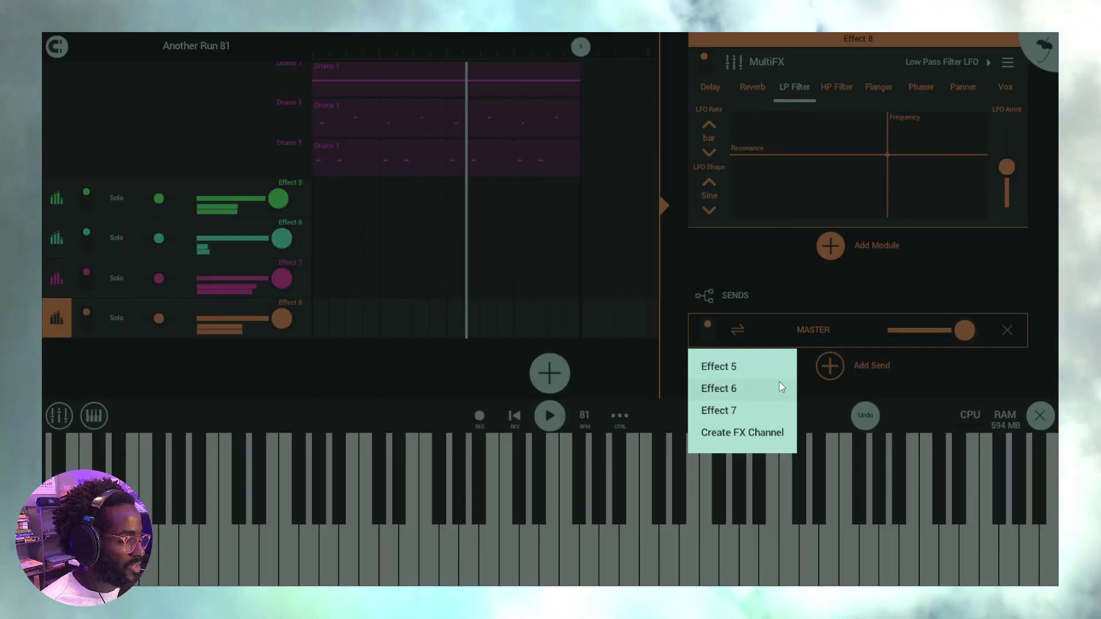
click(999, 268)
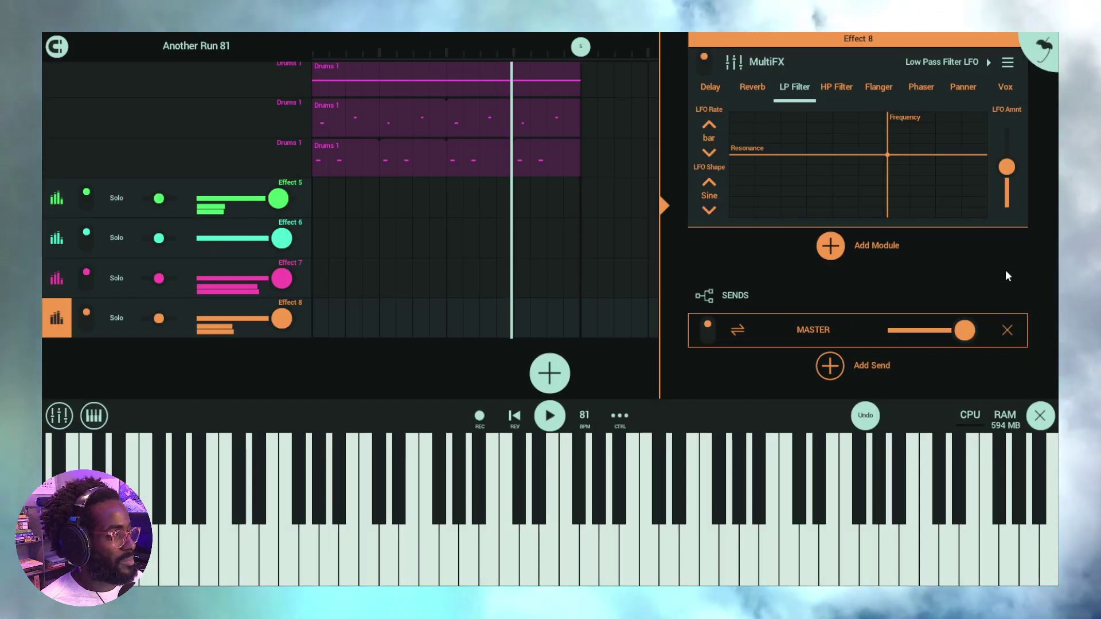
- Try a higher MASTER send level on the 808 Synth Driven channel and bring it back to near zero
scroll(352, 320, up, 5)
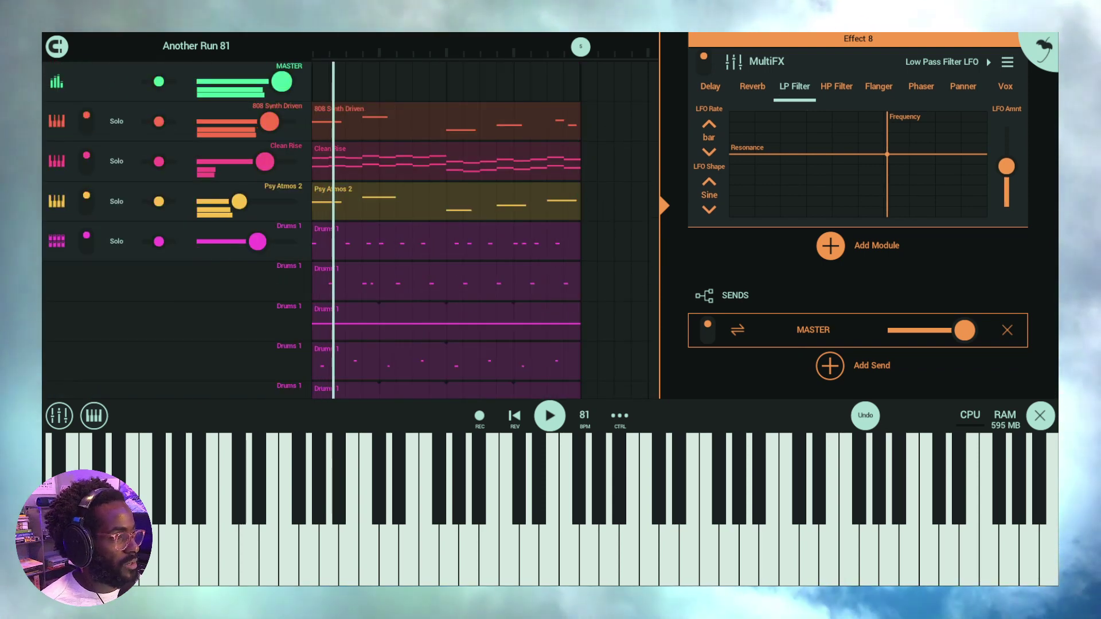
click(57, 121)
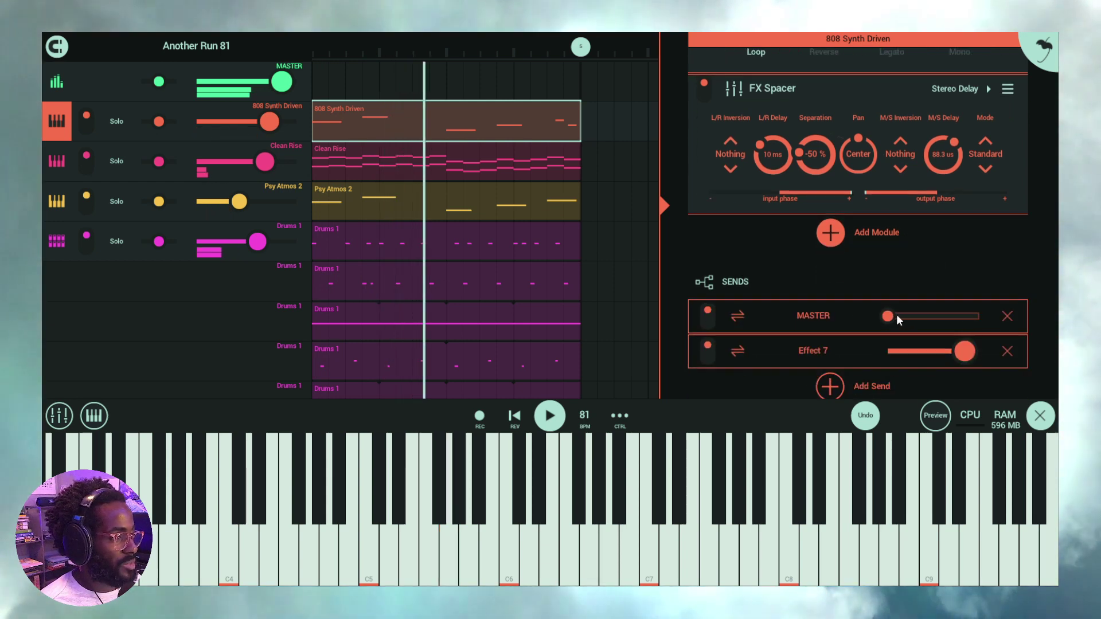
drag(890, 313, 931, 314)
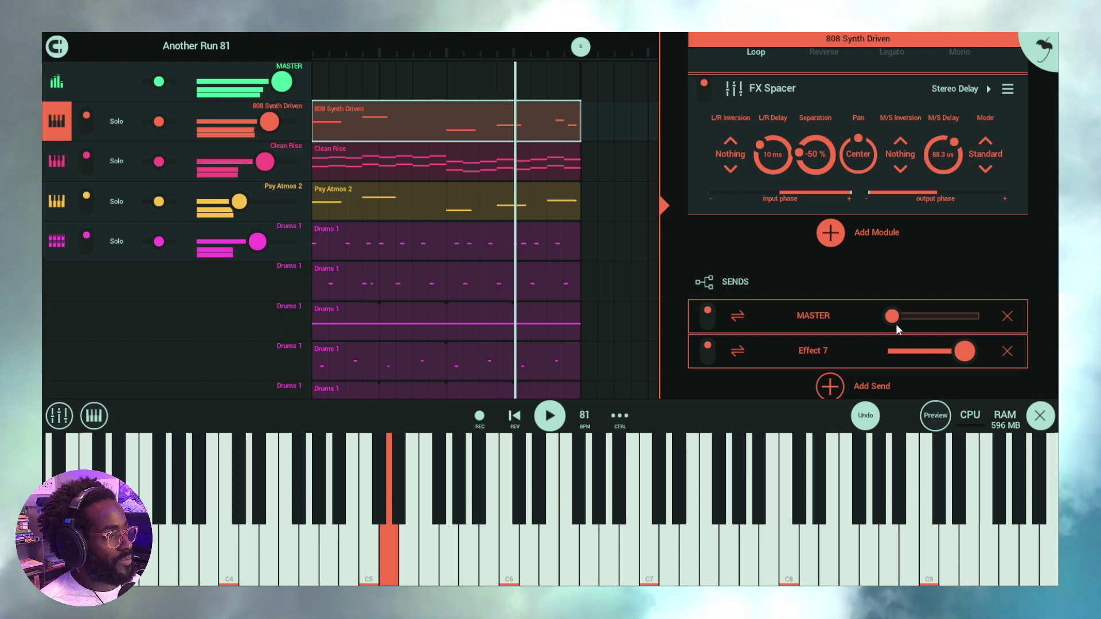
- Show the MASTER channel, view all channel levels in the mixer and return to the arrangement
click(63, 98)
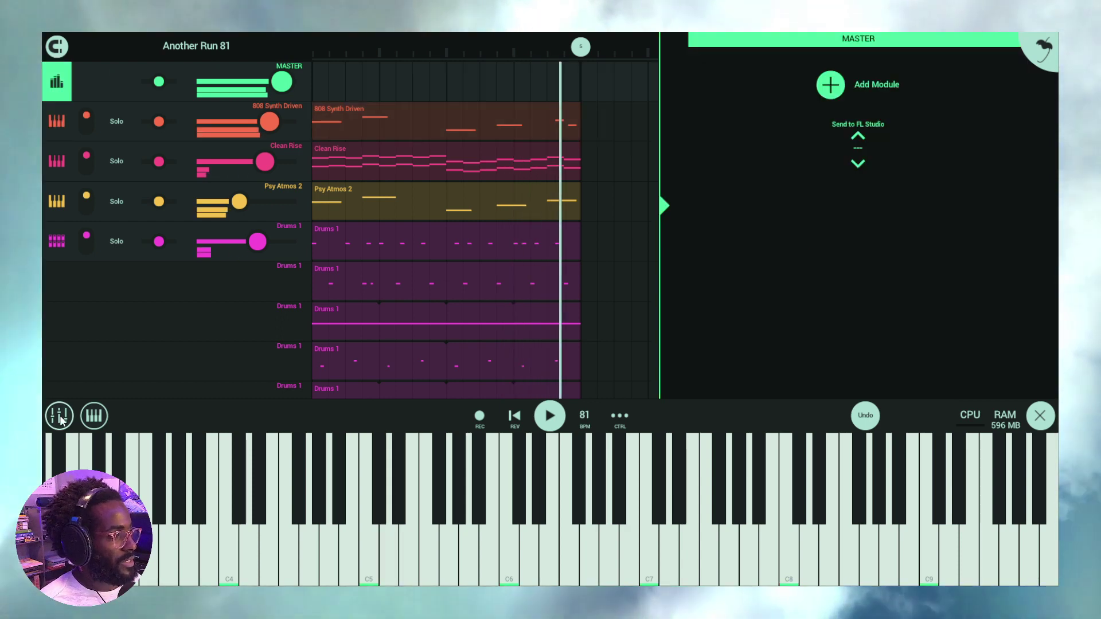
click(63, 100)
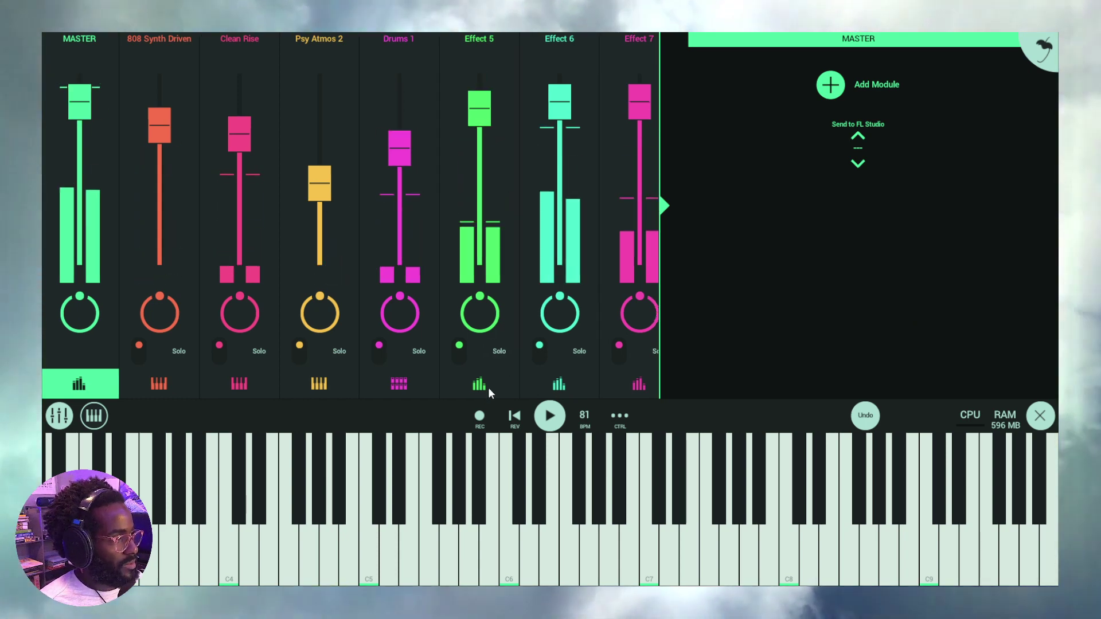
click(59, 417)
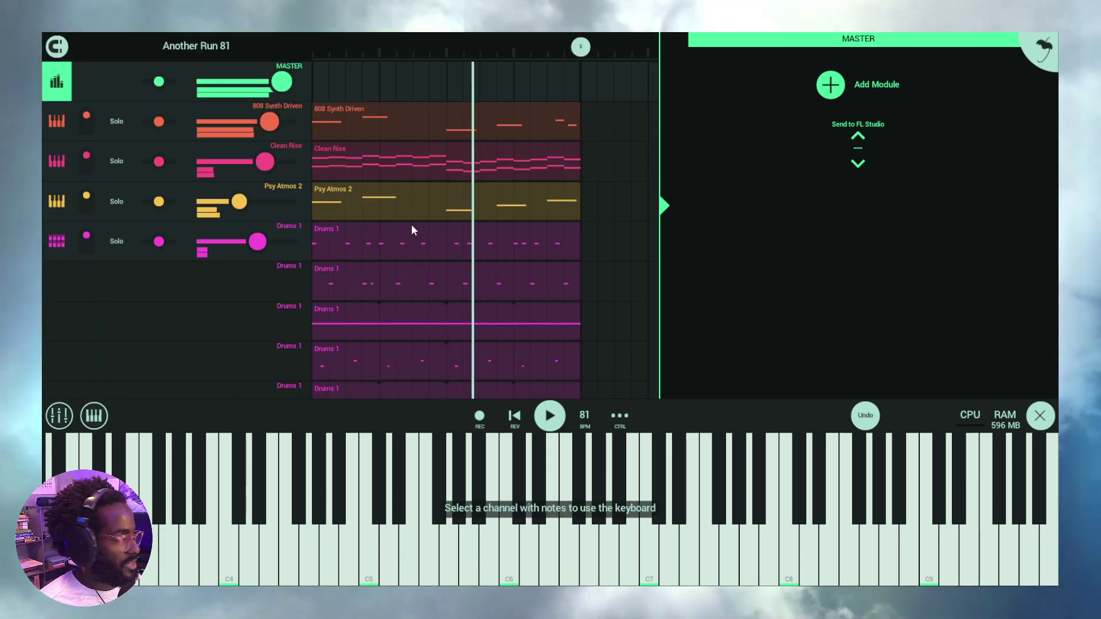